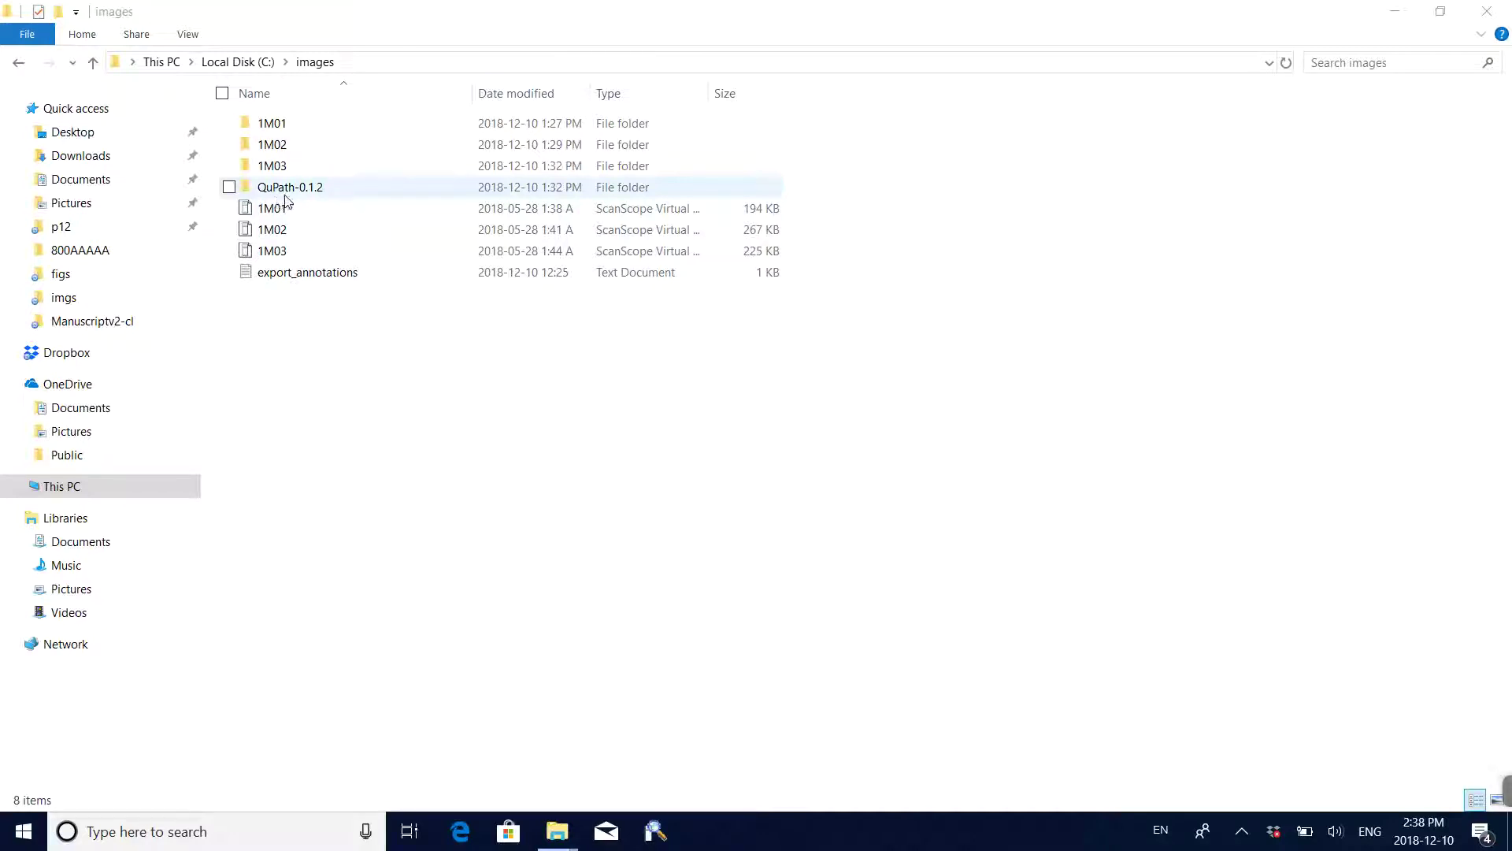
- Launch the QuPath application from the QuPath folder inside QuPath-0.1.2
double_click(286, 193)
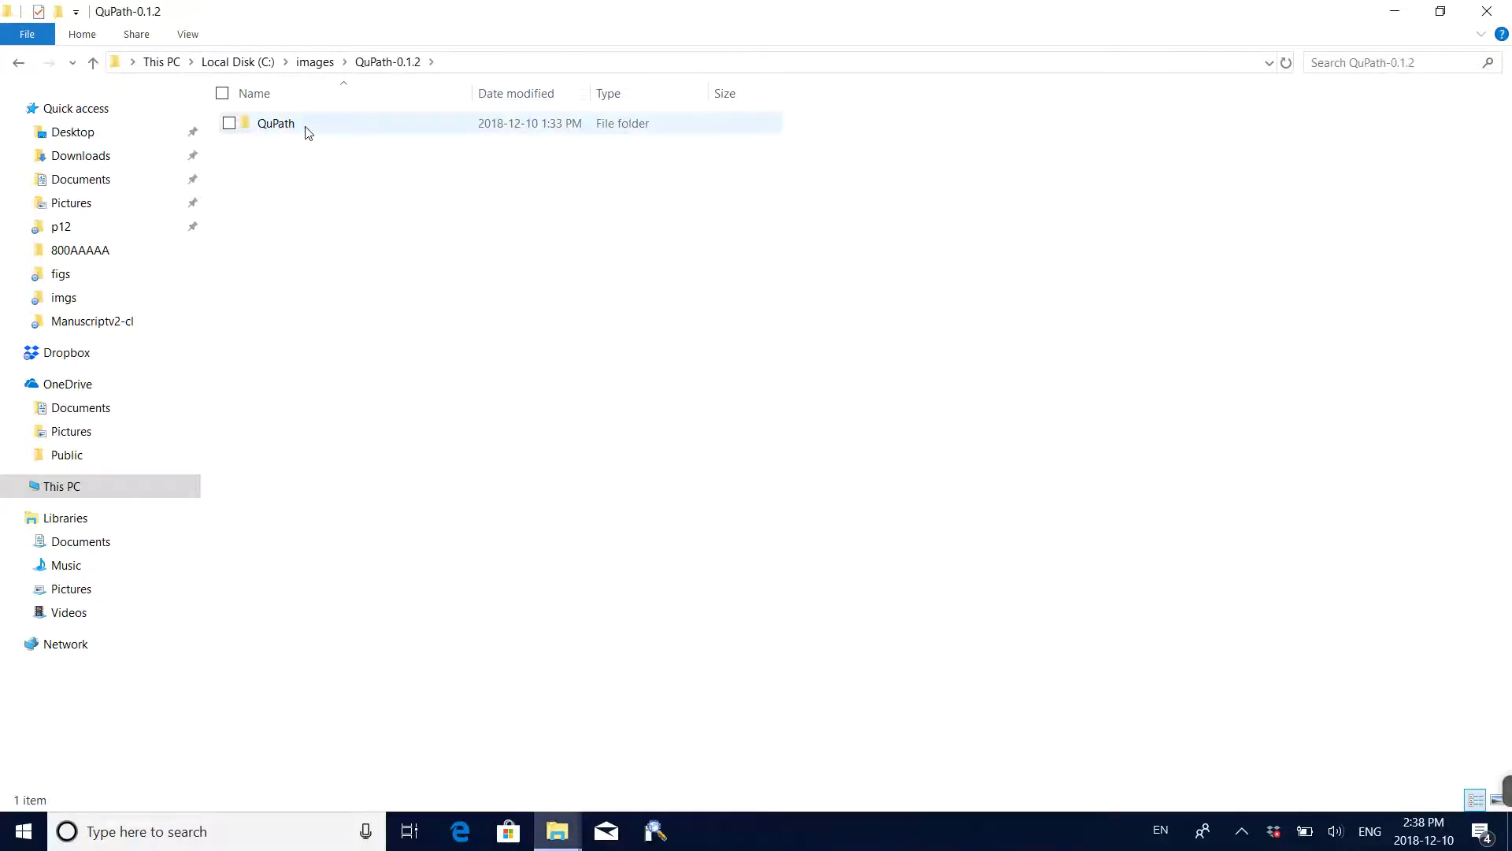
double_click(304, 127)
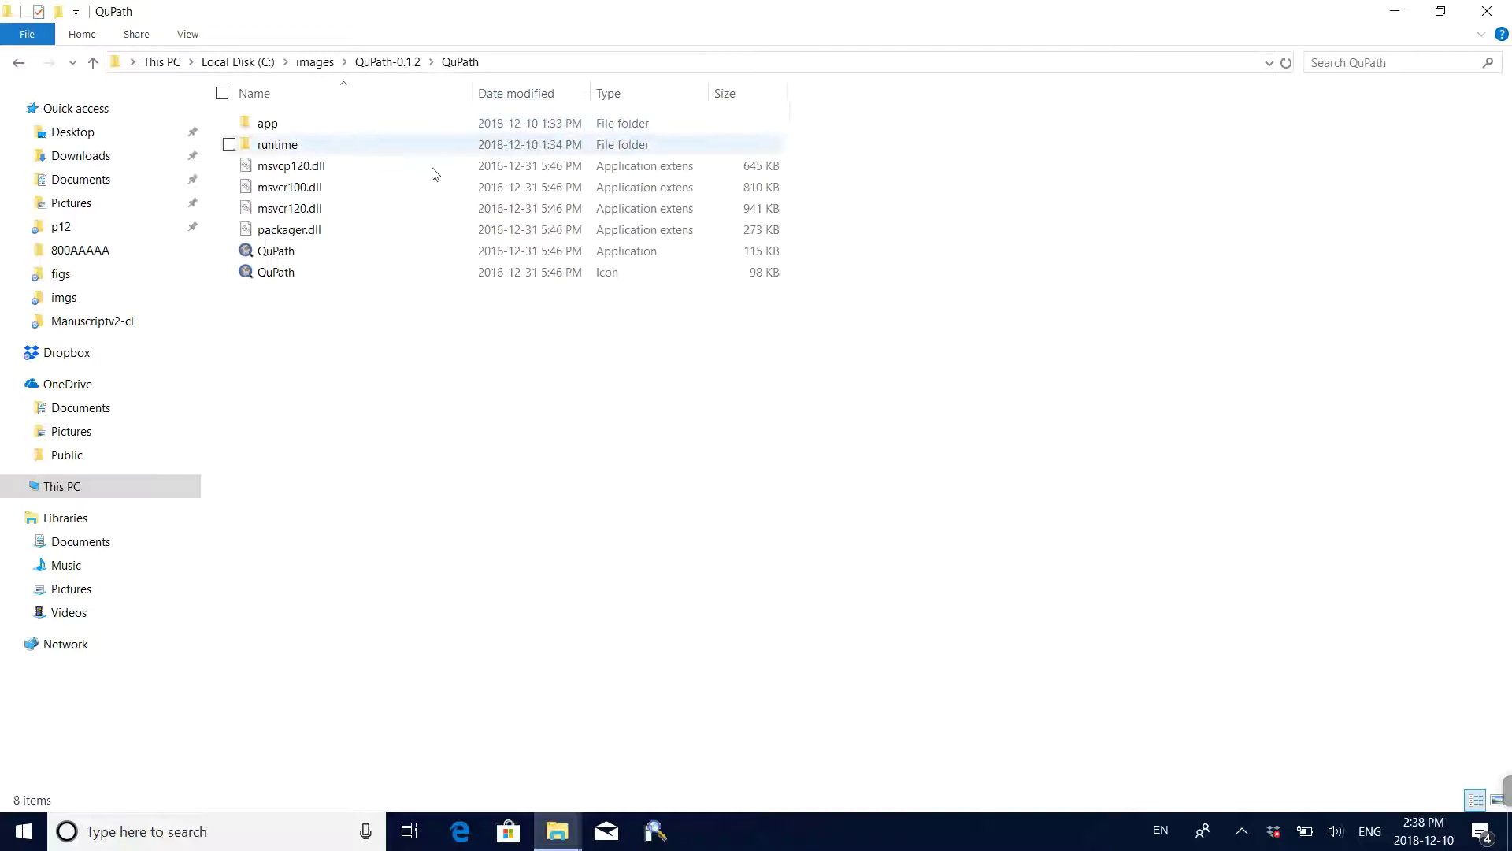
double_click(309, 263)
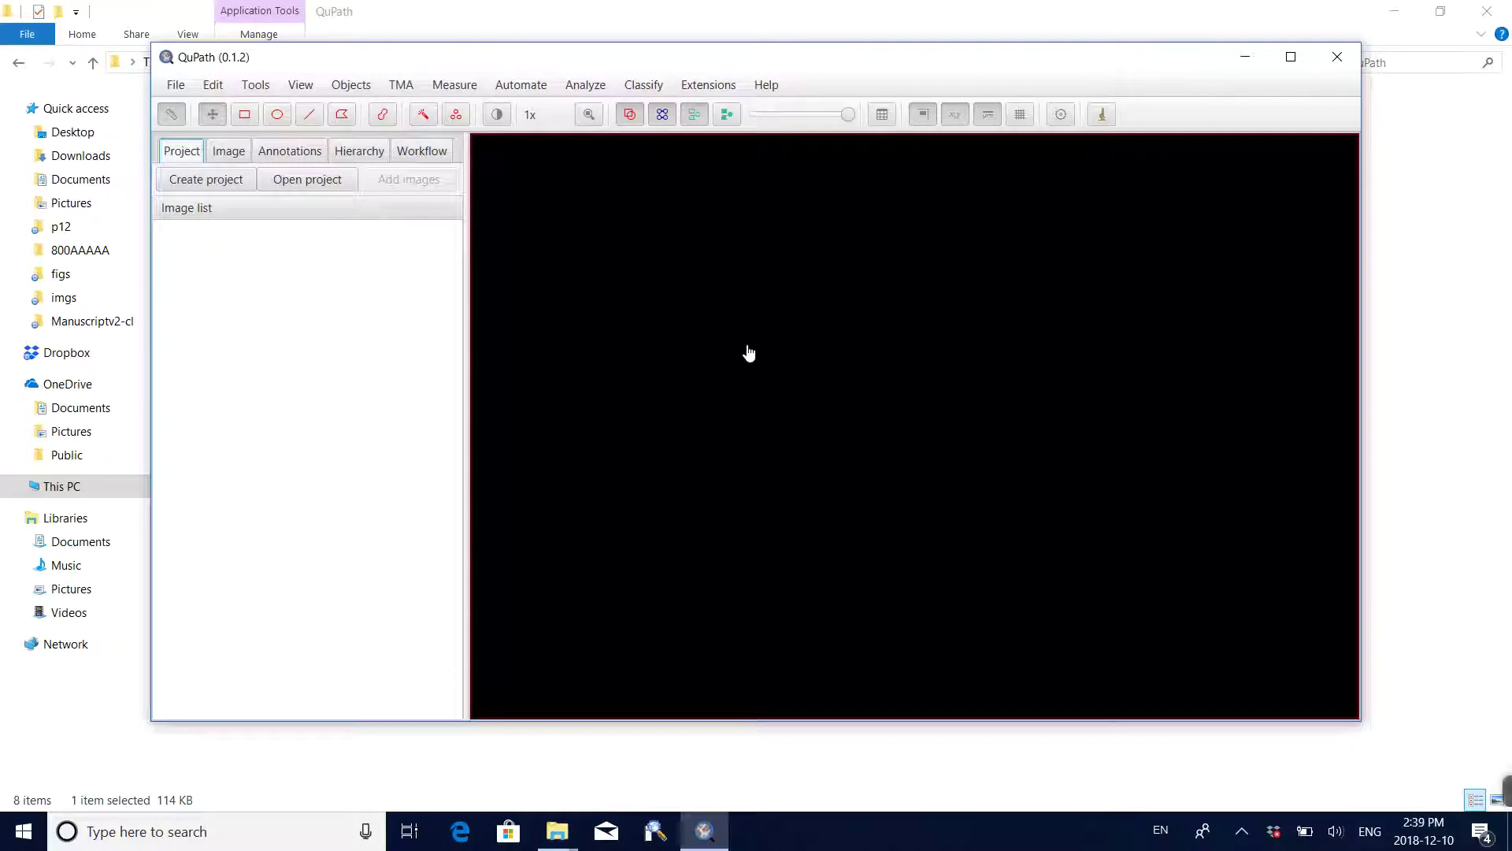
- Start creating a new project and browse to the images folder on Local Disk (C:) for its location
click(171, 87)
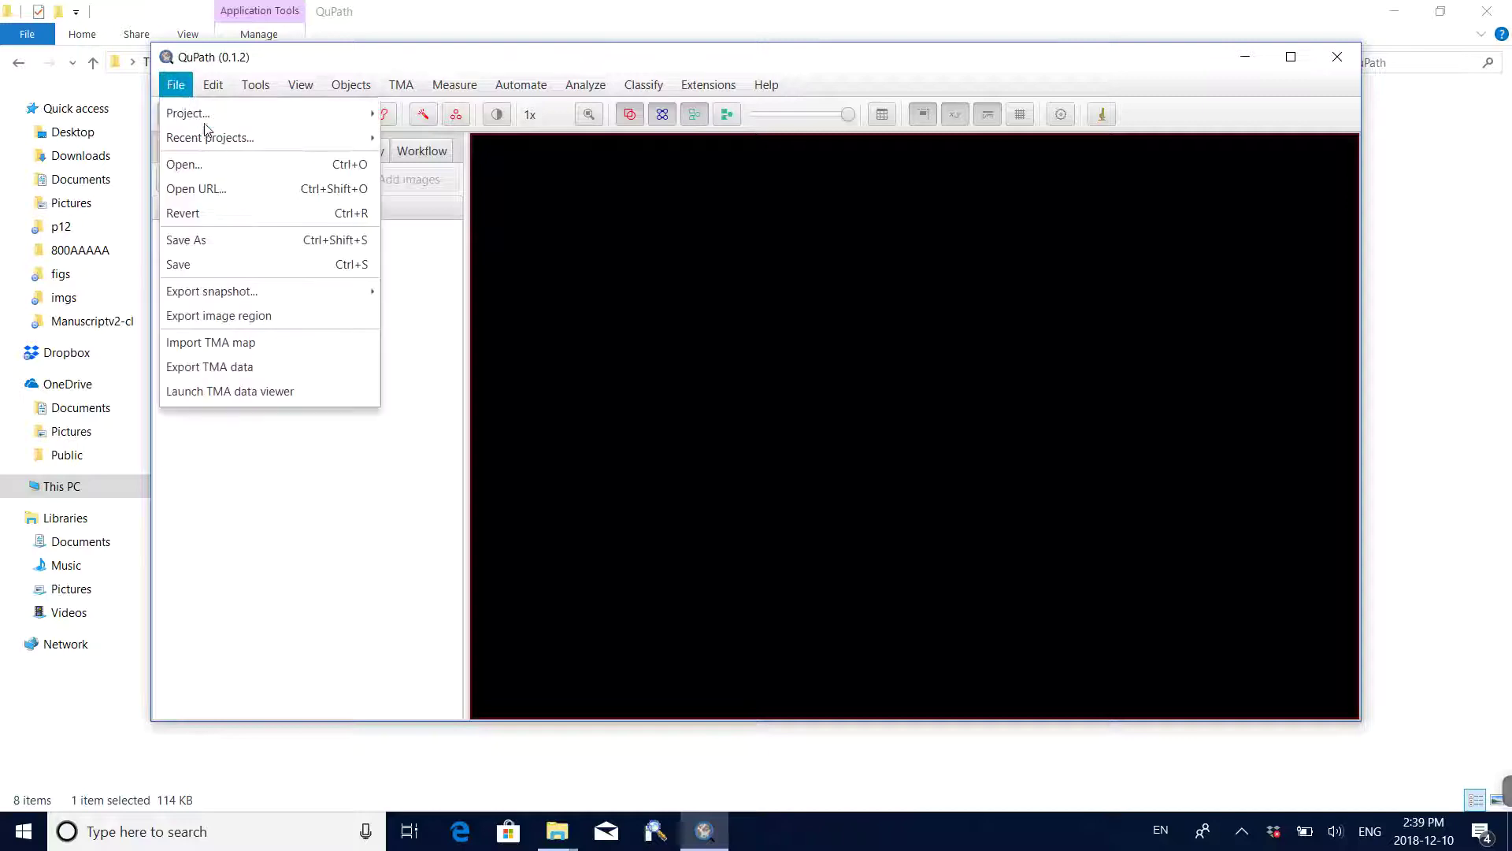
mouse_move(204, 126)
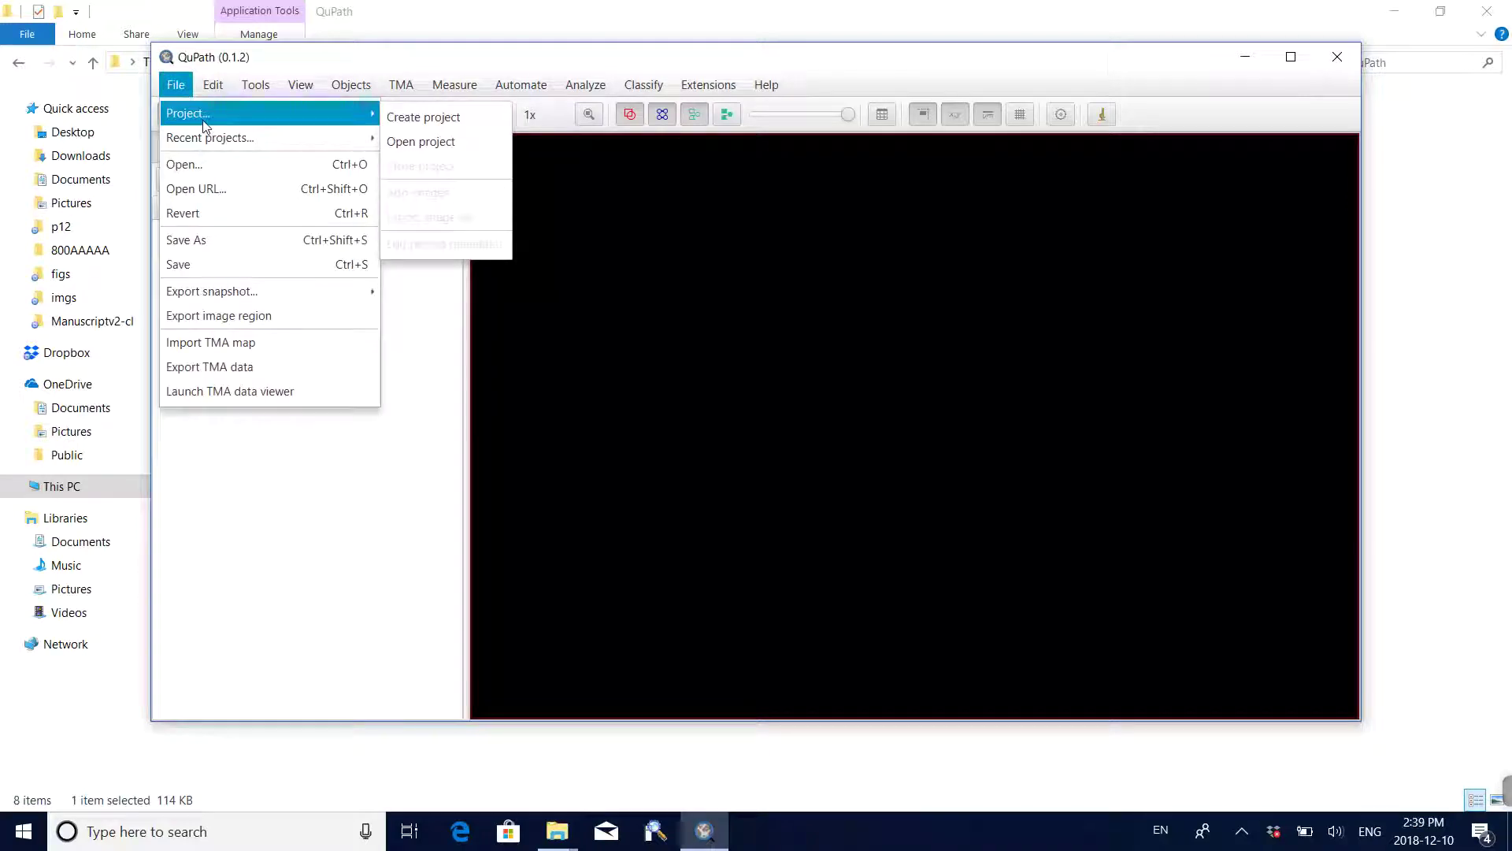
click(411, 122)
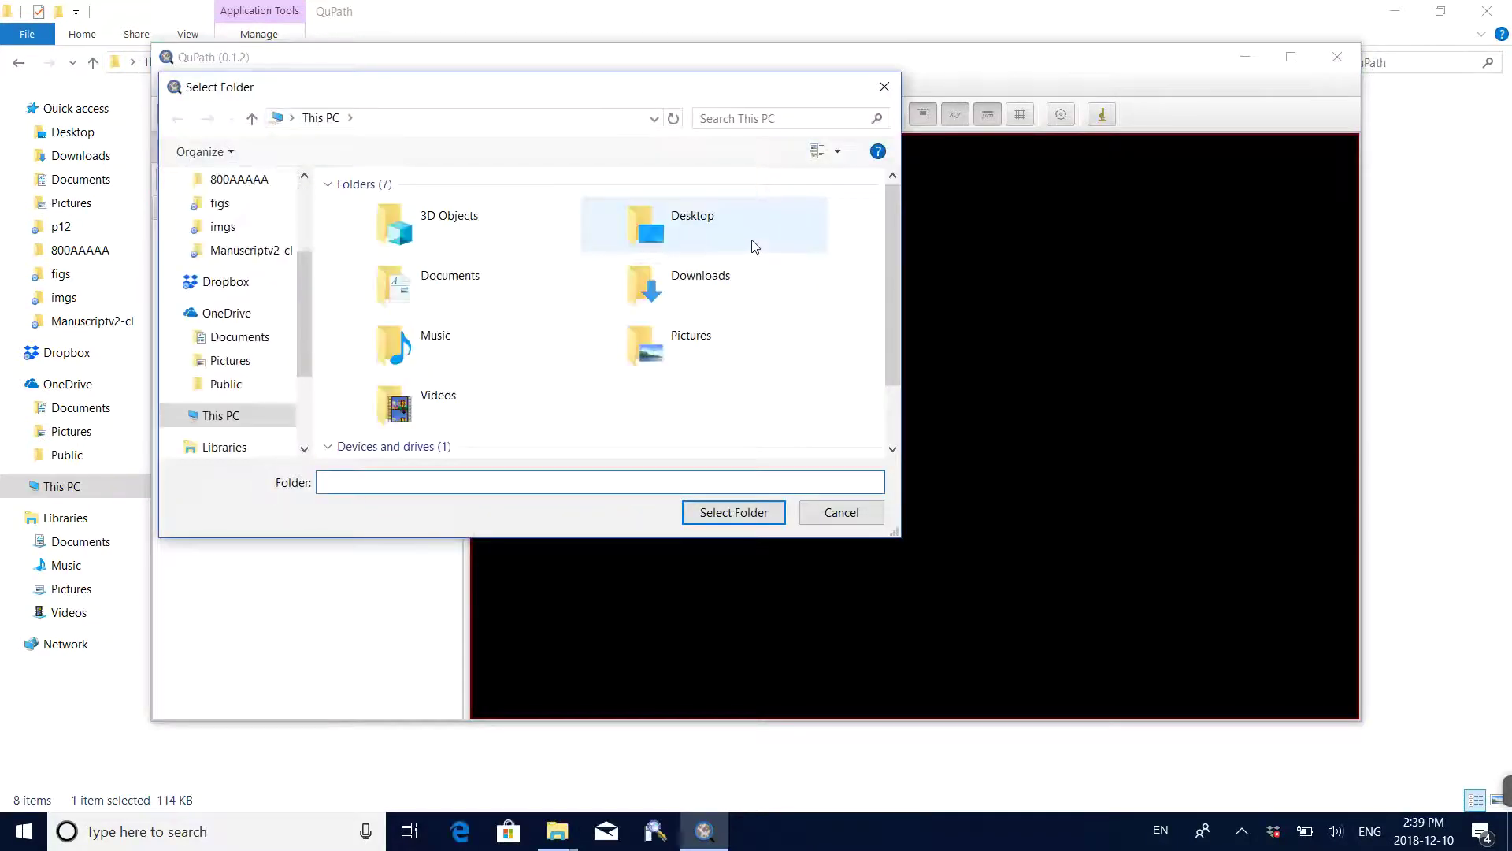
scroll(761, 315, down, 1)
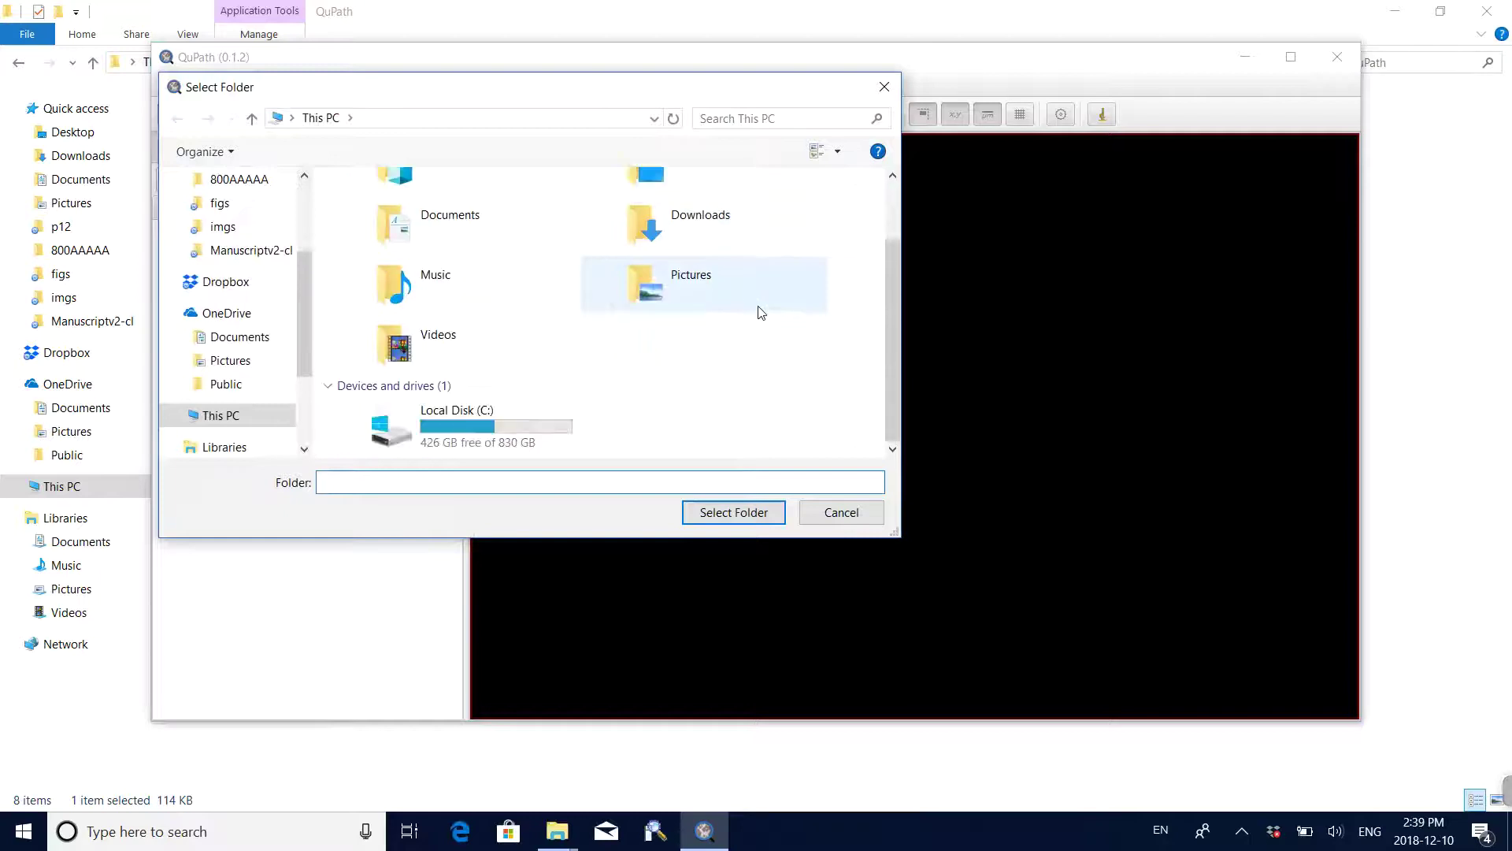
double_click(564, 437)
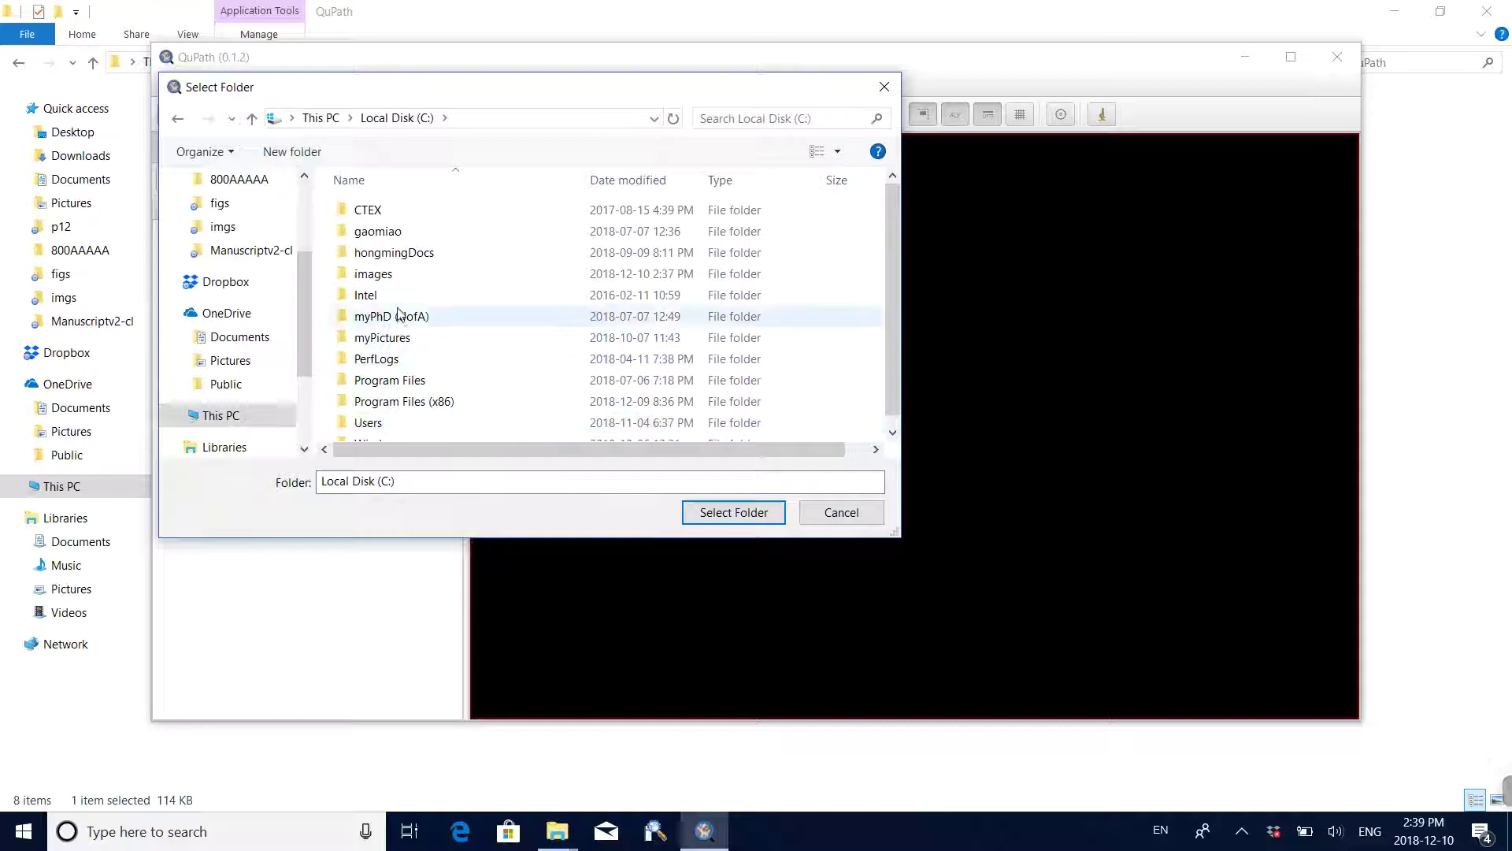
double_click(393, 275)
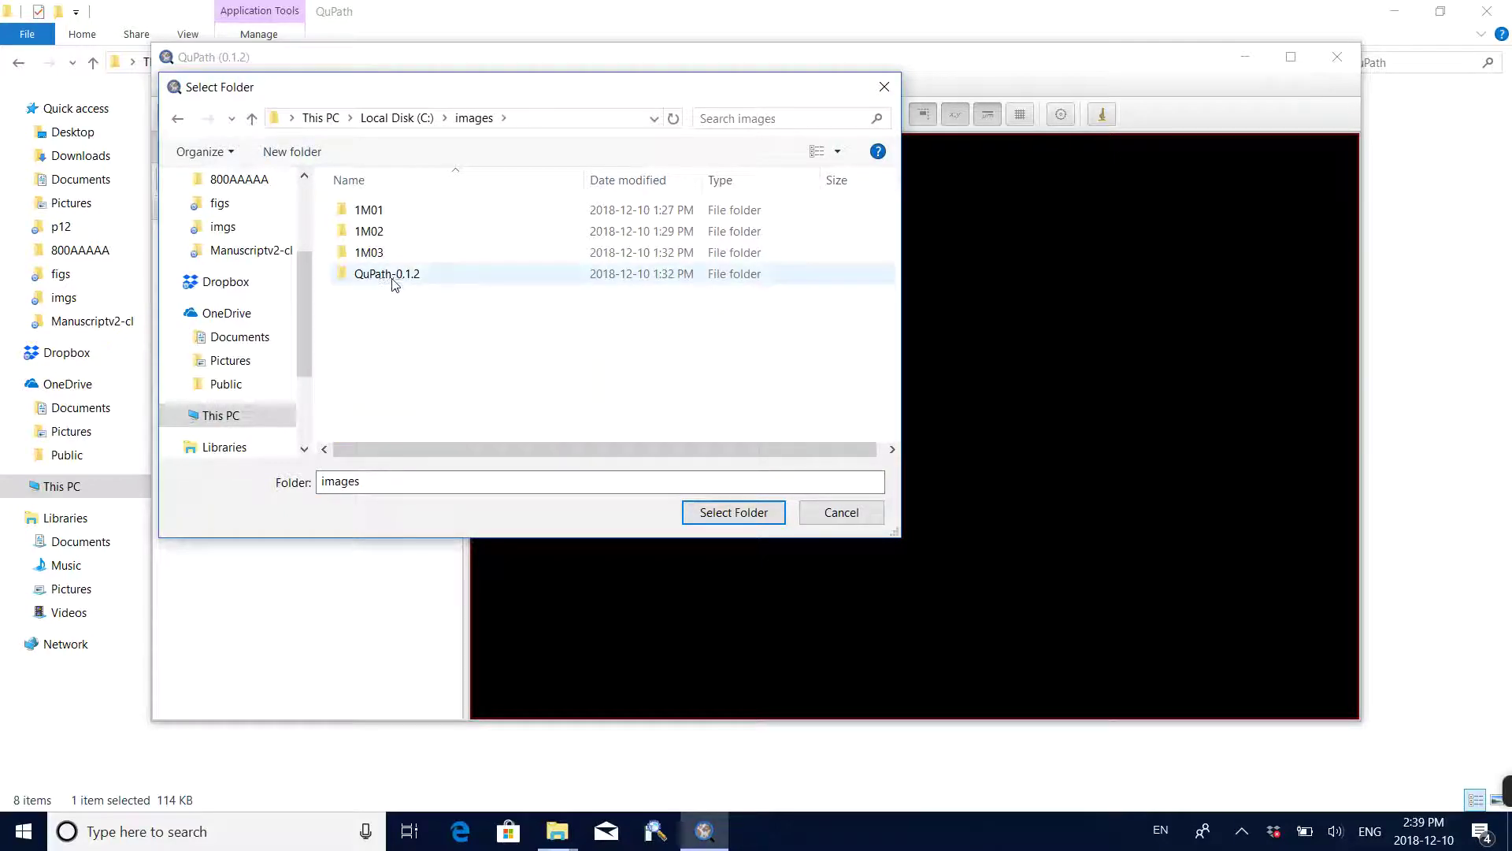
- Create a folder named annotations inside the images folder and select it as the project folder
right_click(396, 347)
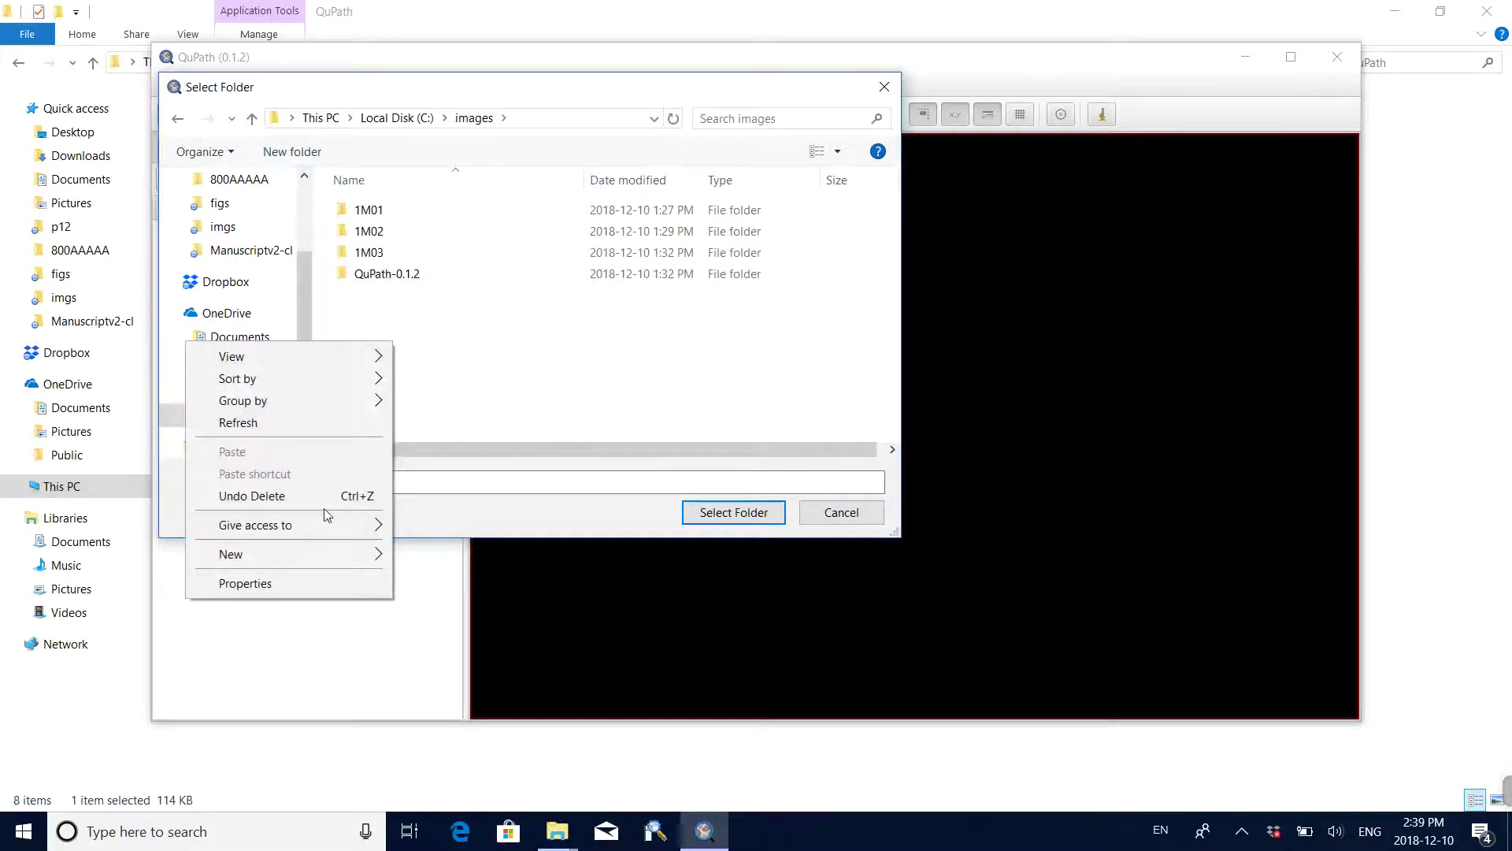
mouse_move(347, 555)
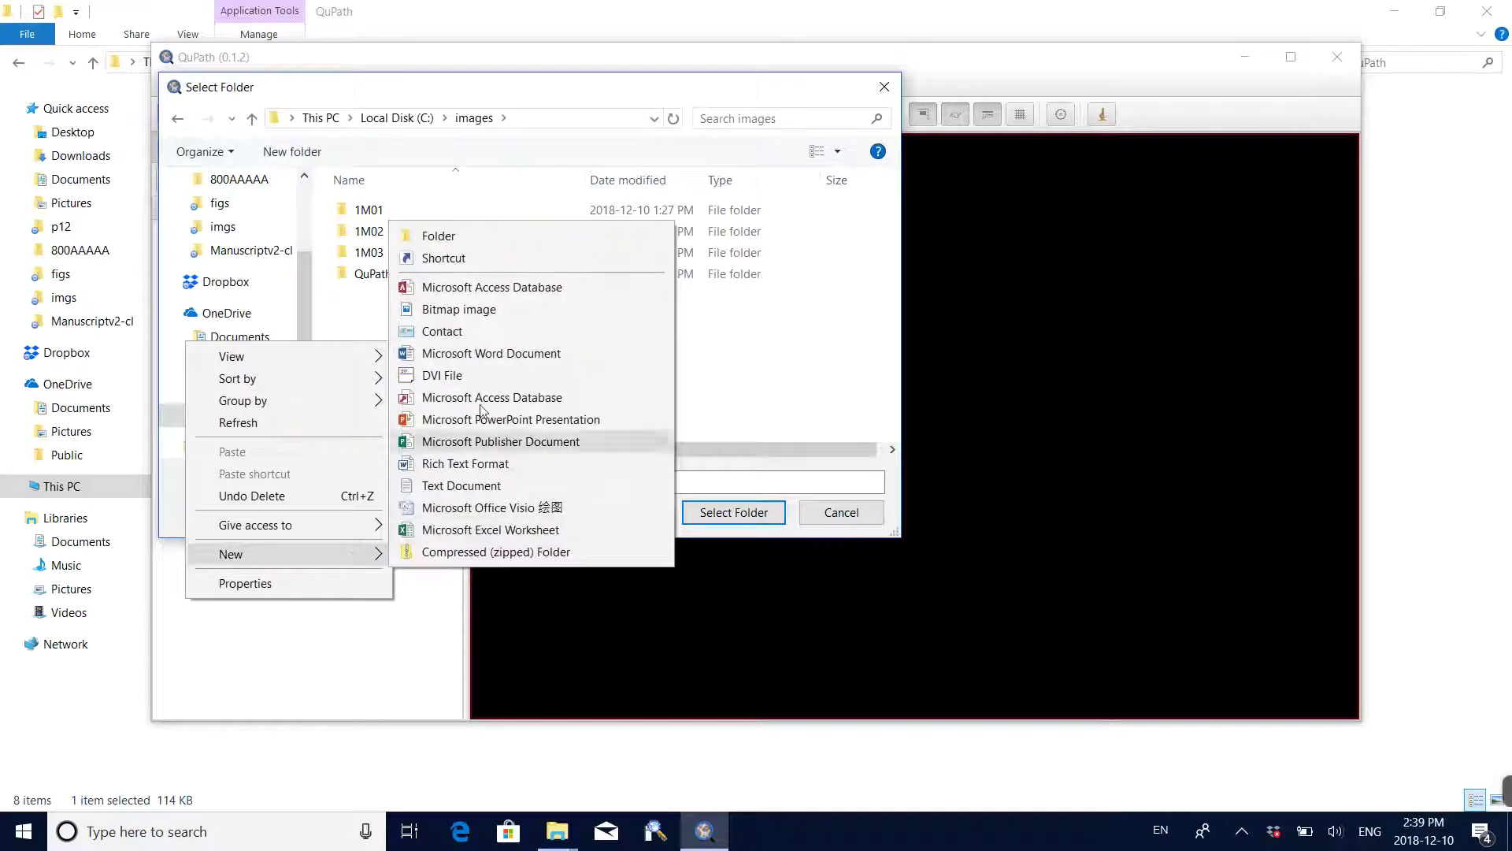
click(485, 239)
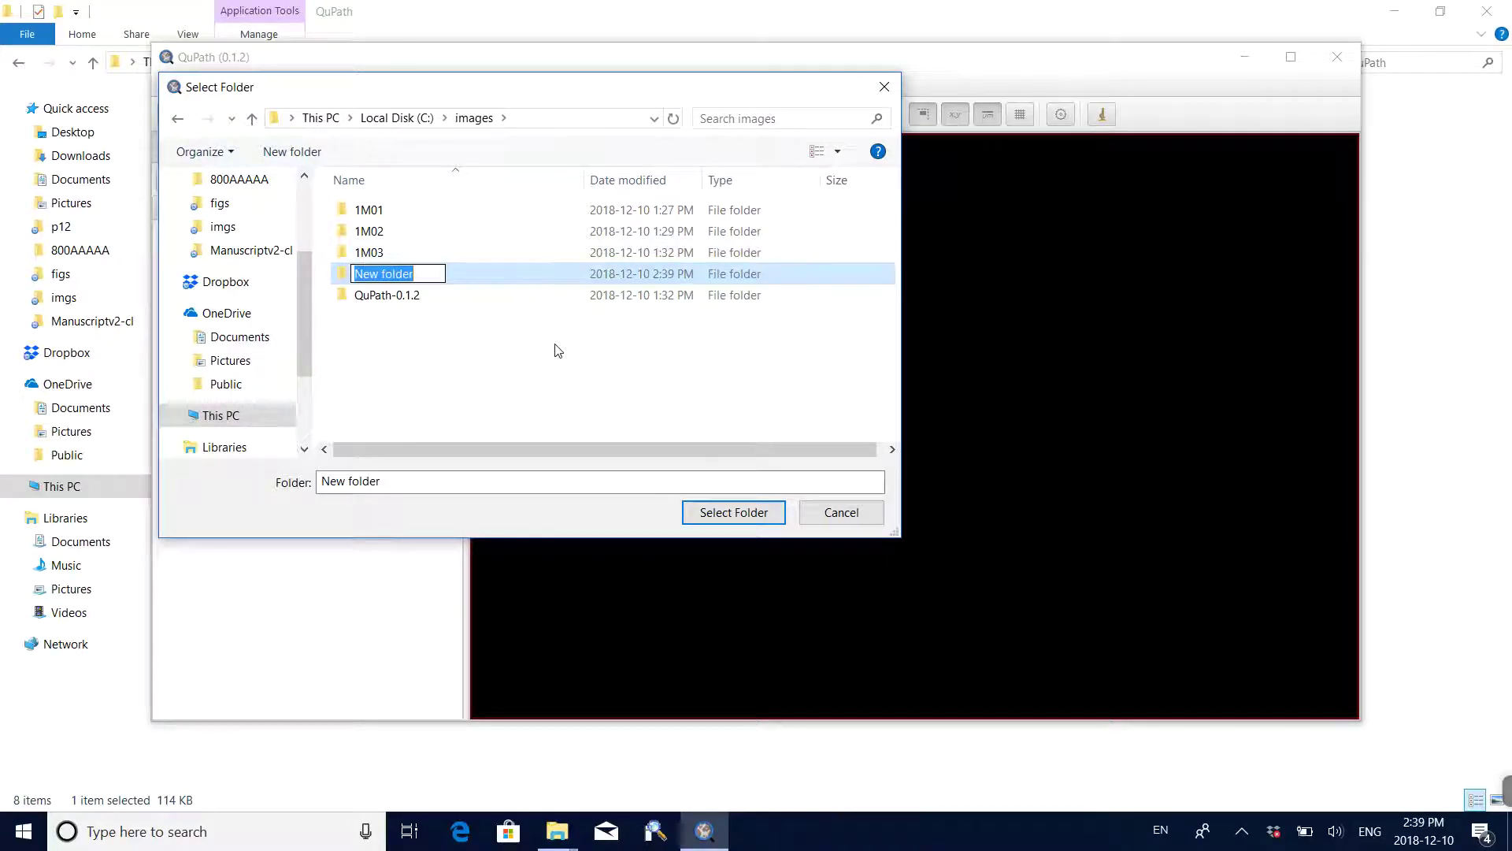
text(annottion)
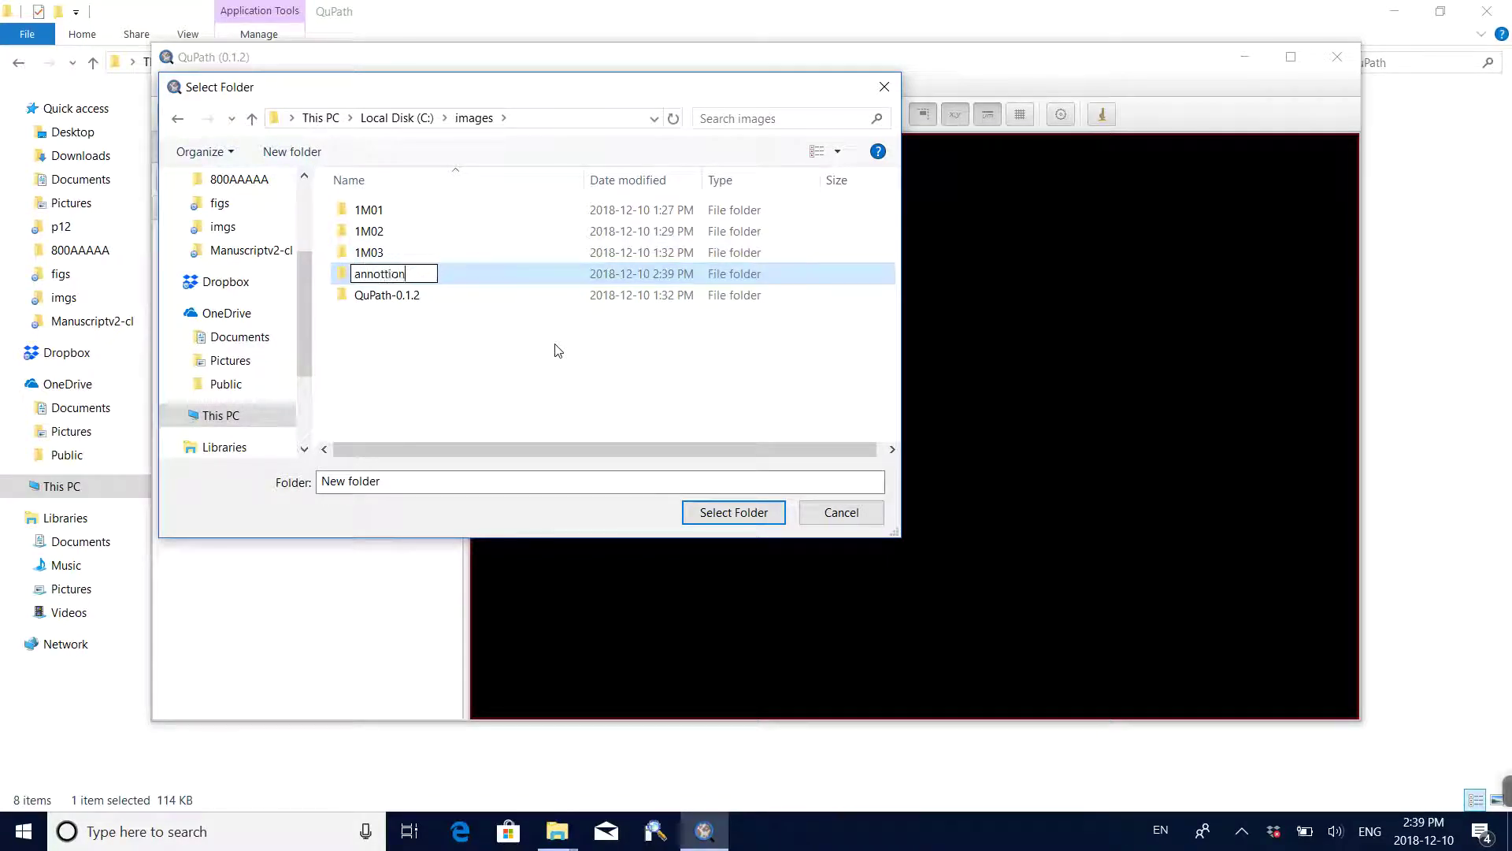
key(BackSpace)
key(BackSpace)
text(ons)
click(560, 375)
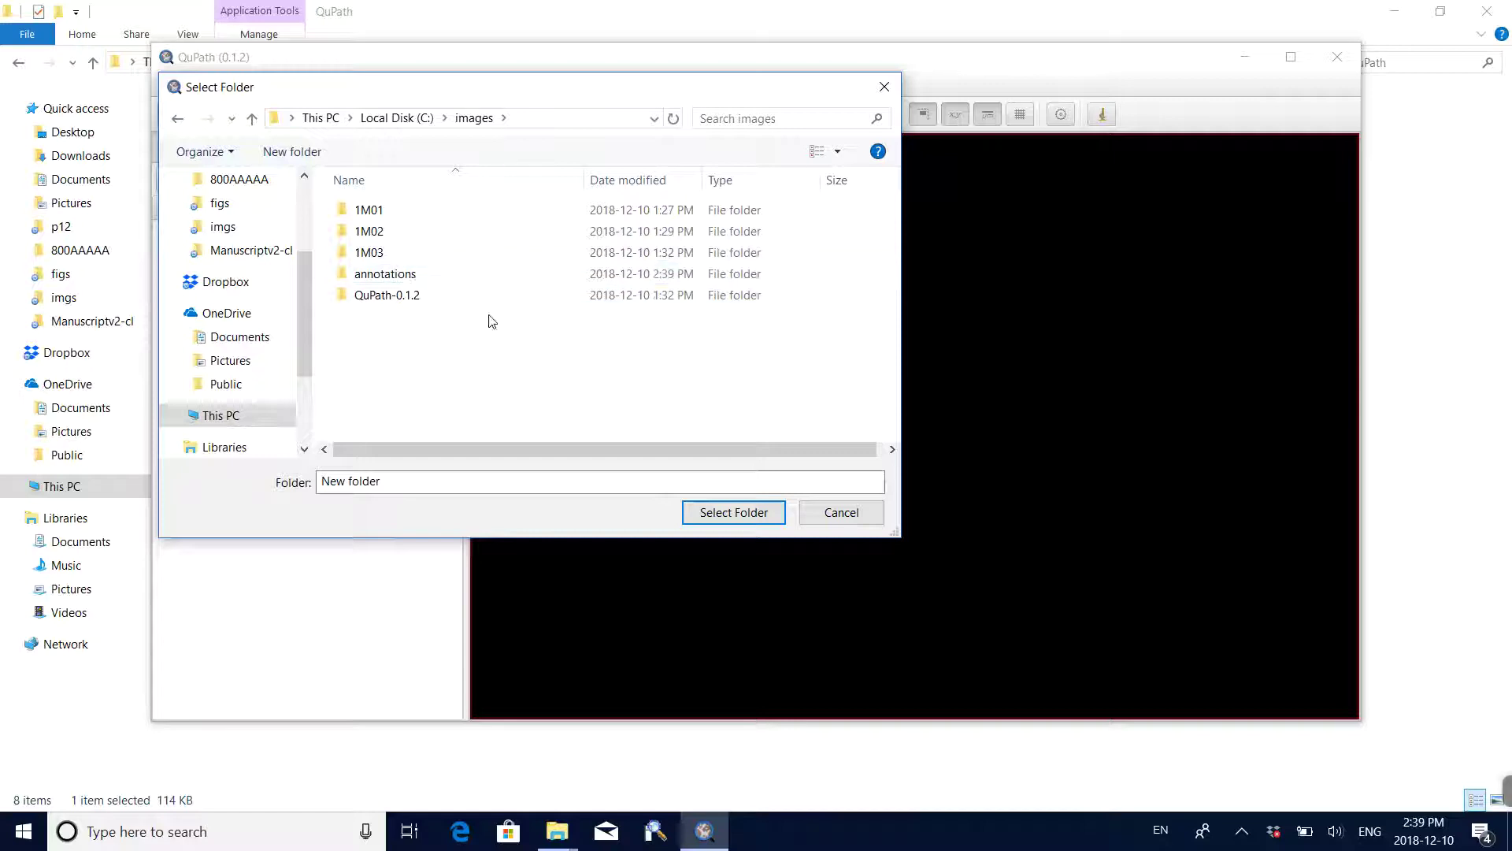
double_click(432, 282)
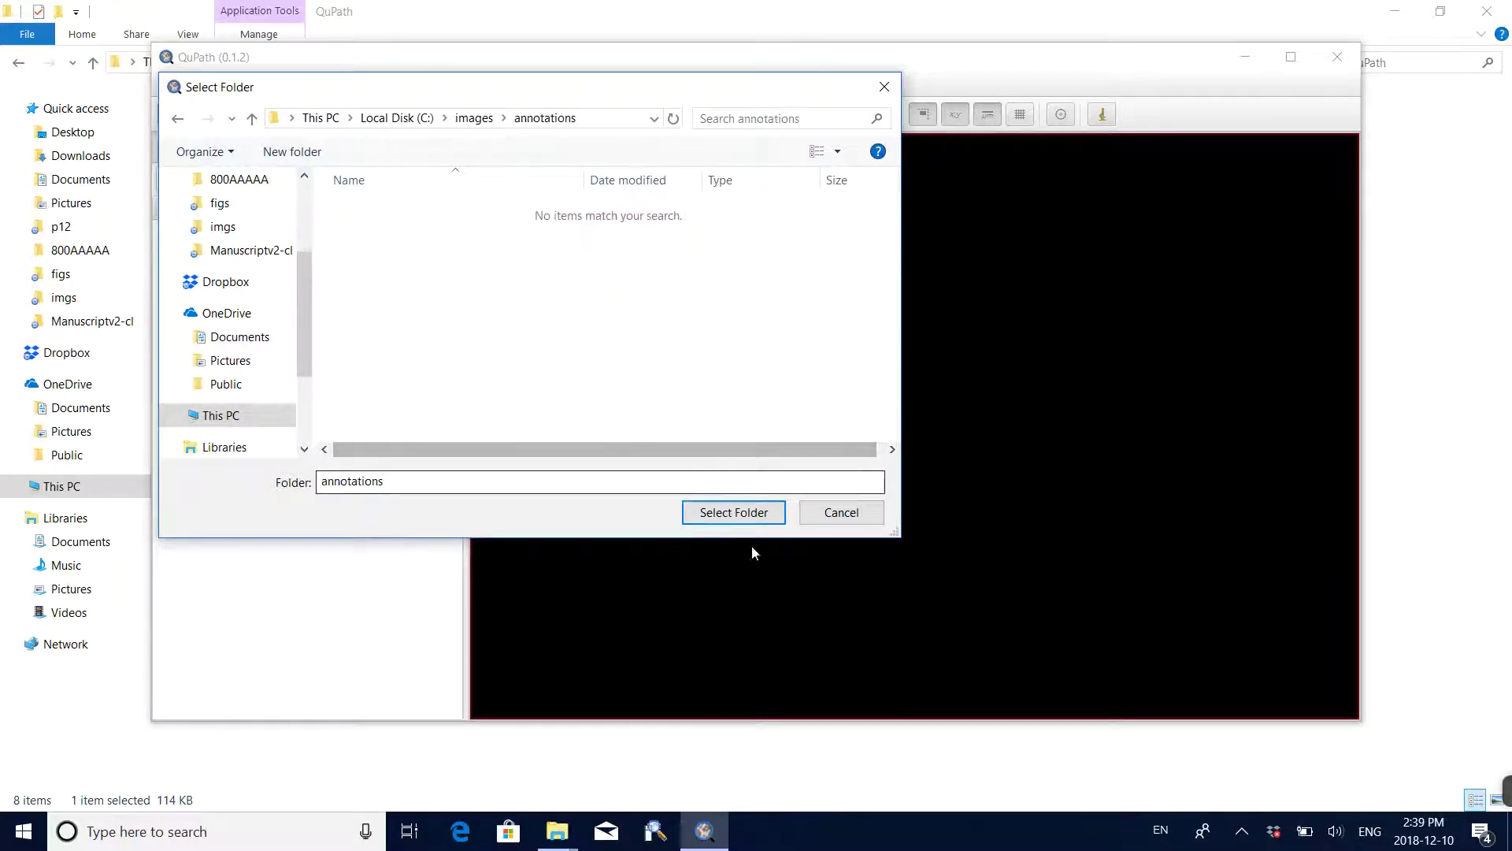
click(745, 515)
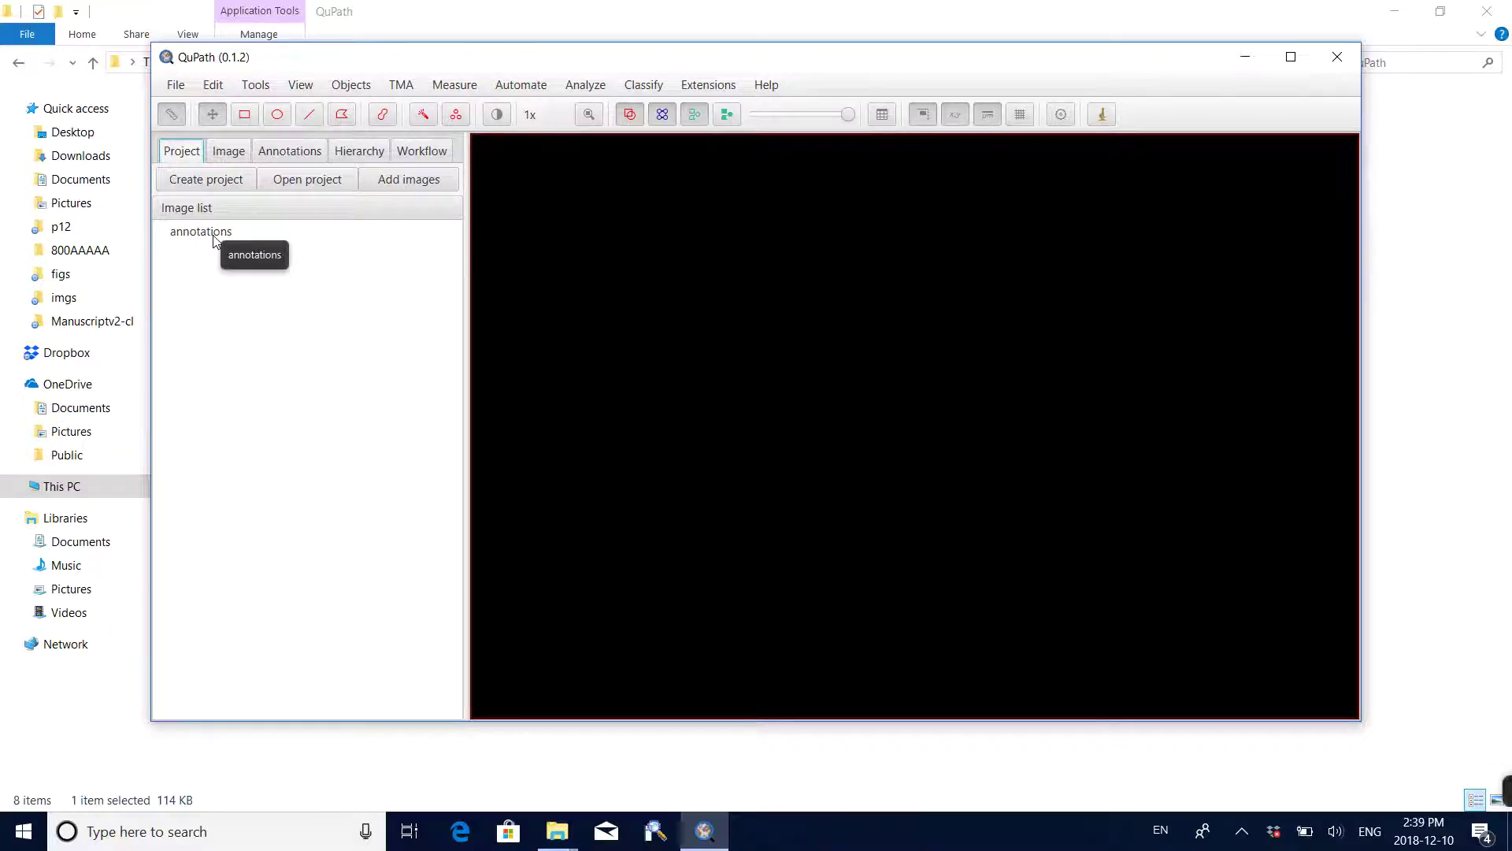
- Show the images folder in File Explorer and place the QuPath window beside its file list
drag(468, 62, 749, 65)
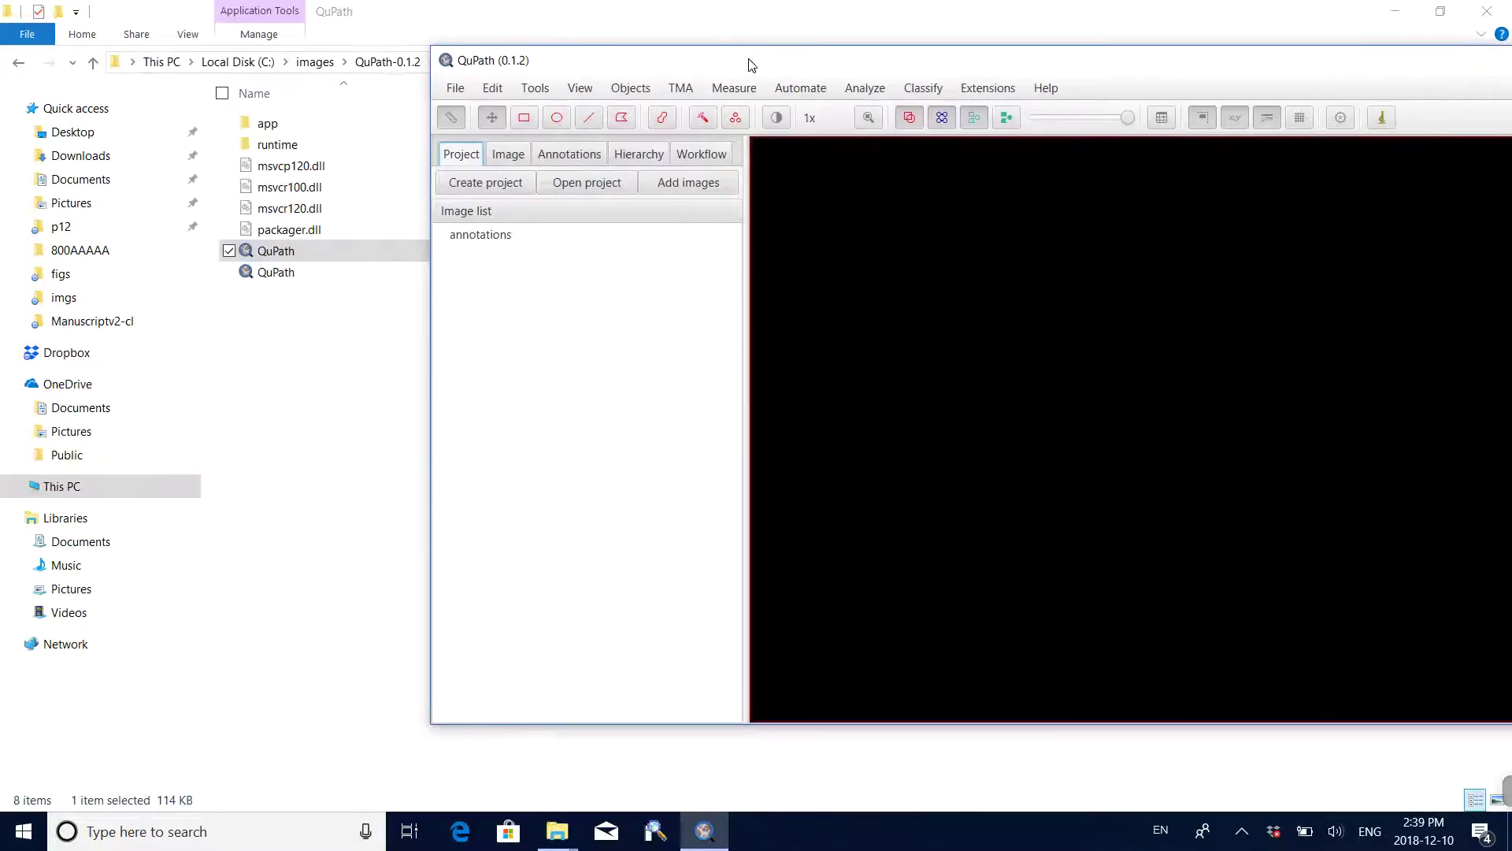
click(310, 65)
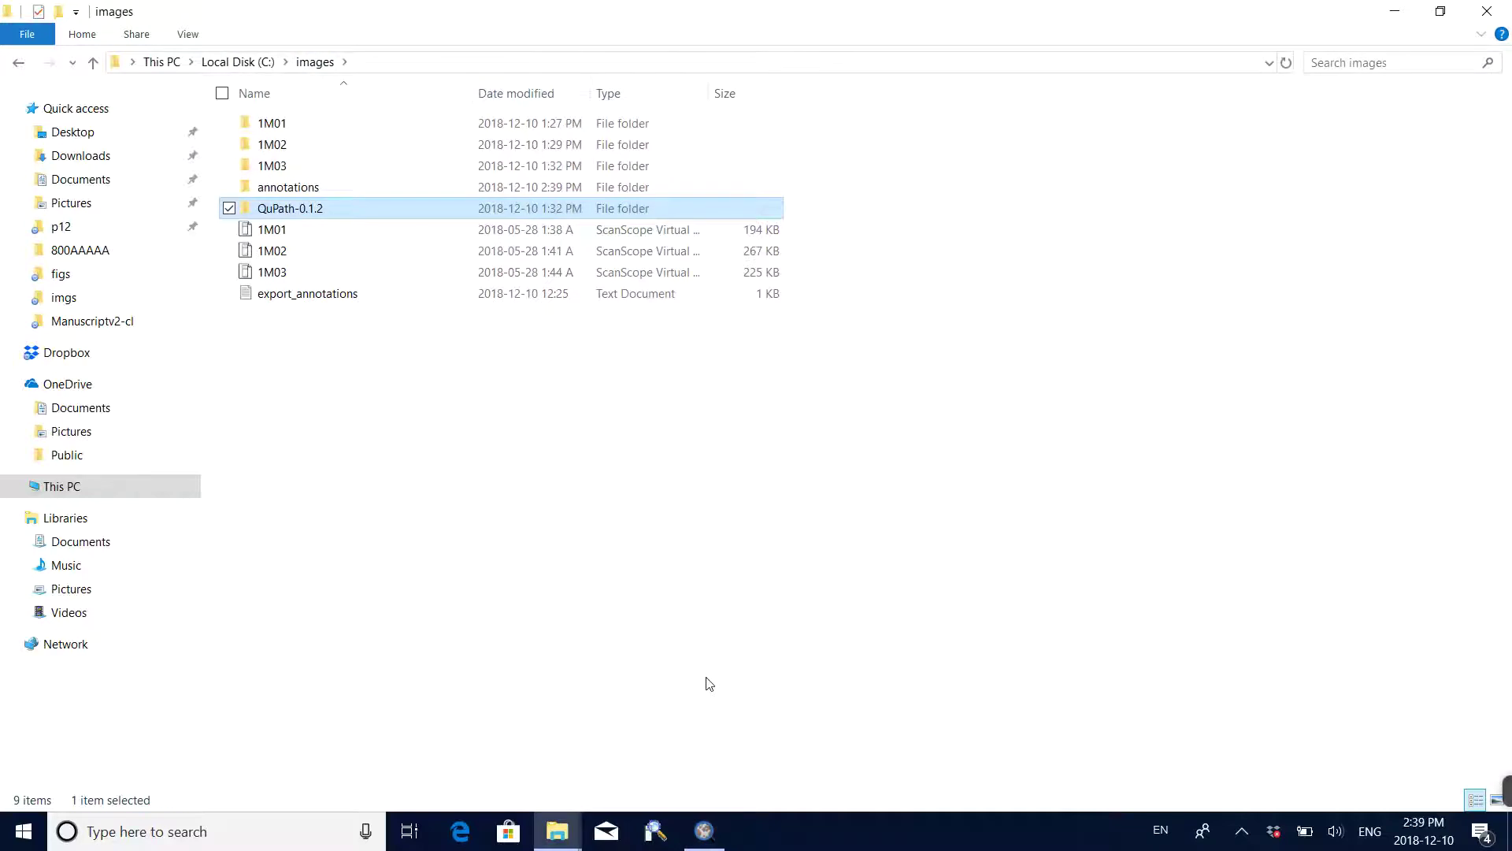
click(709, 831)
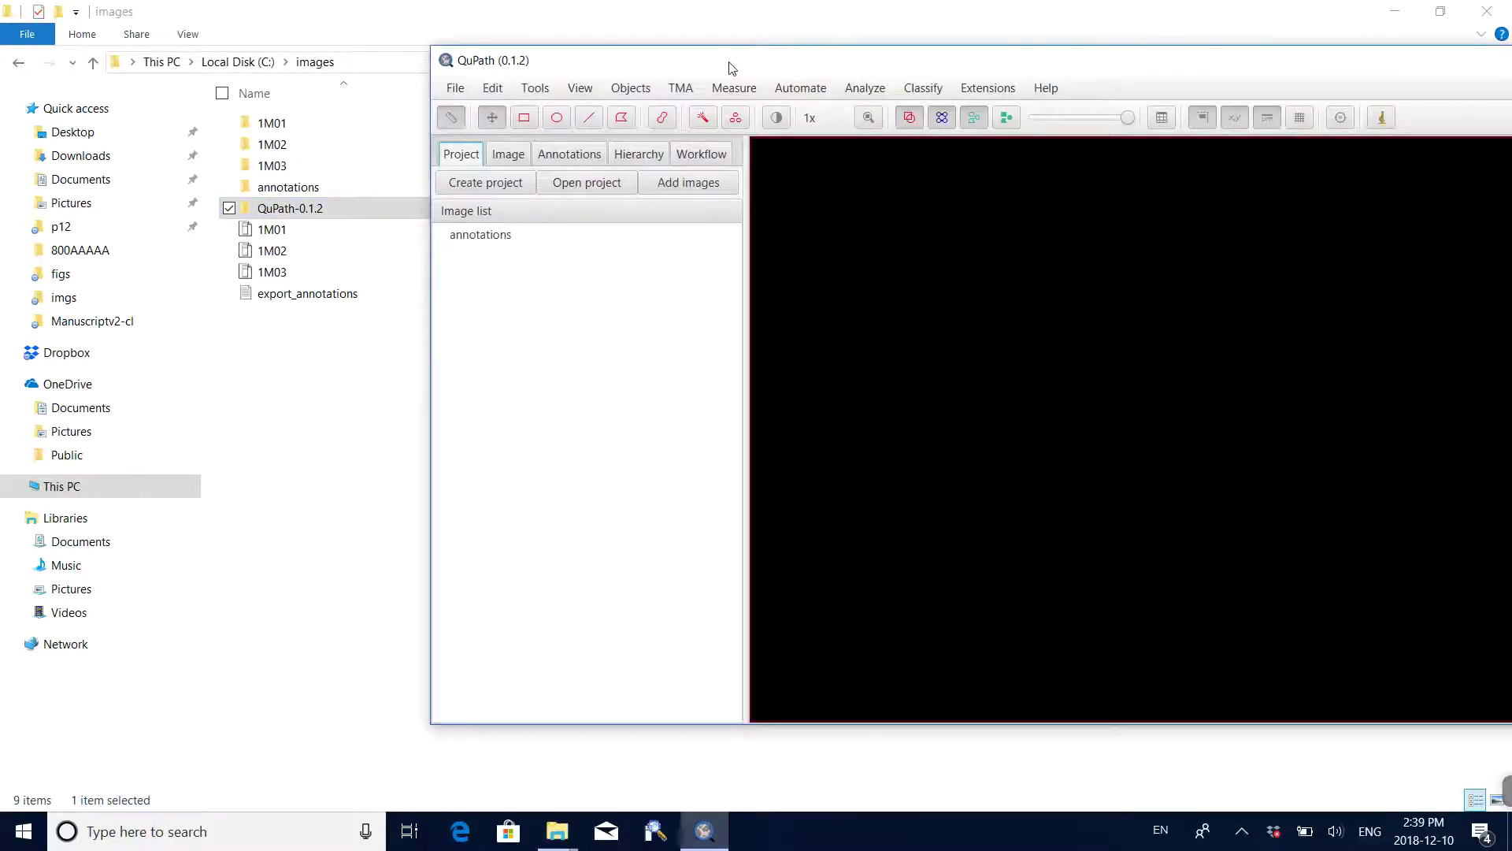
drag(727, 63, 812, 65)
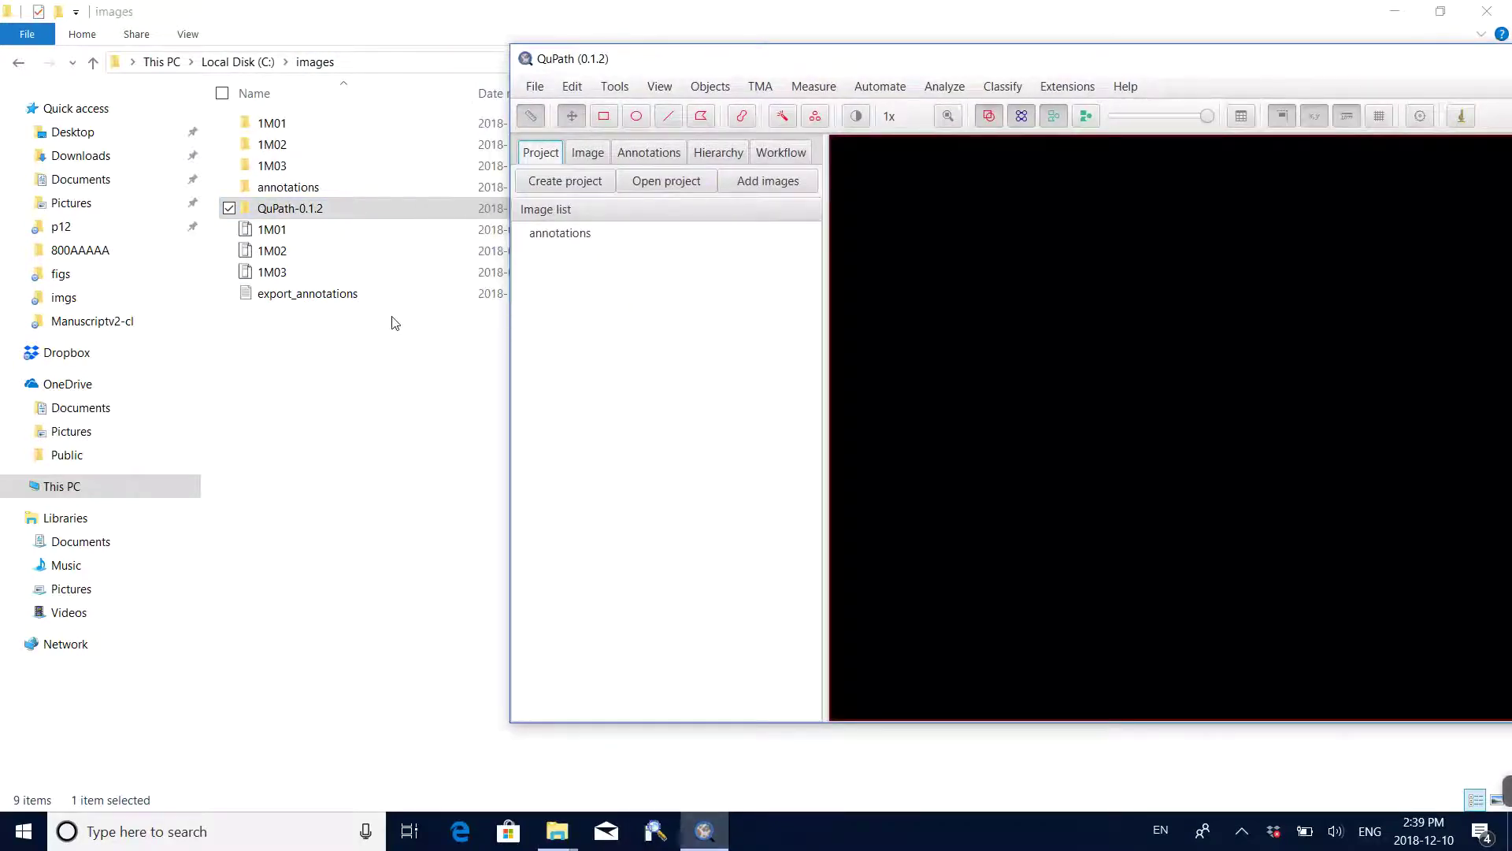
- Add the 1M01 ScanScope slide file to the annotations project, then maximize the QuPath window
click(279, 237)
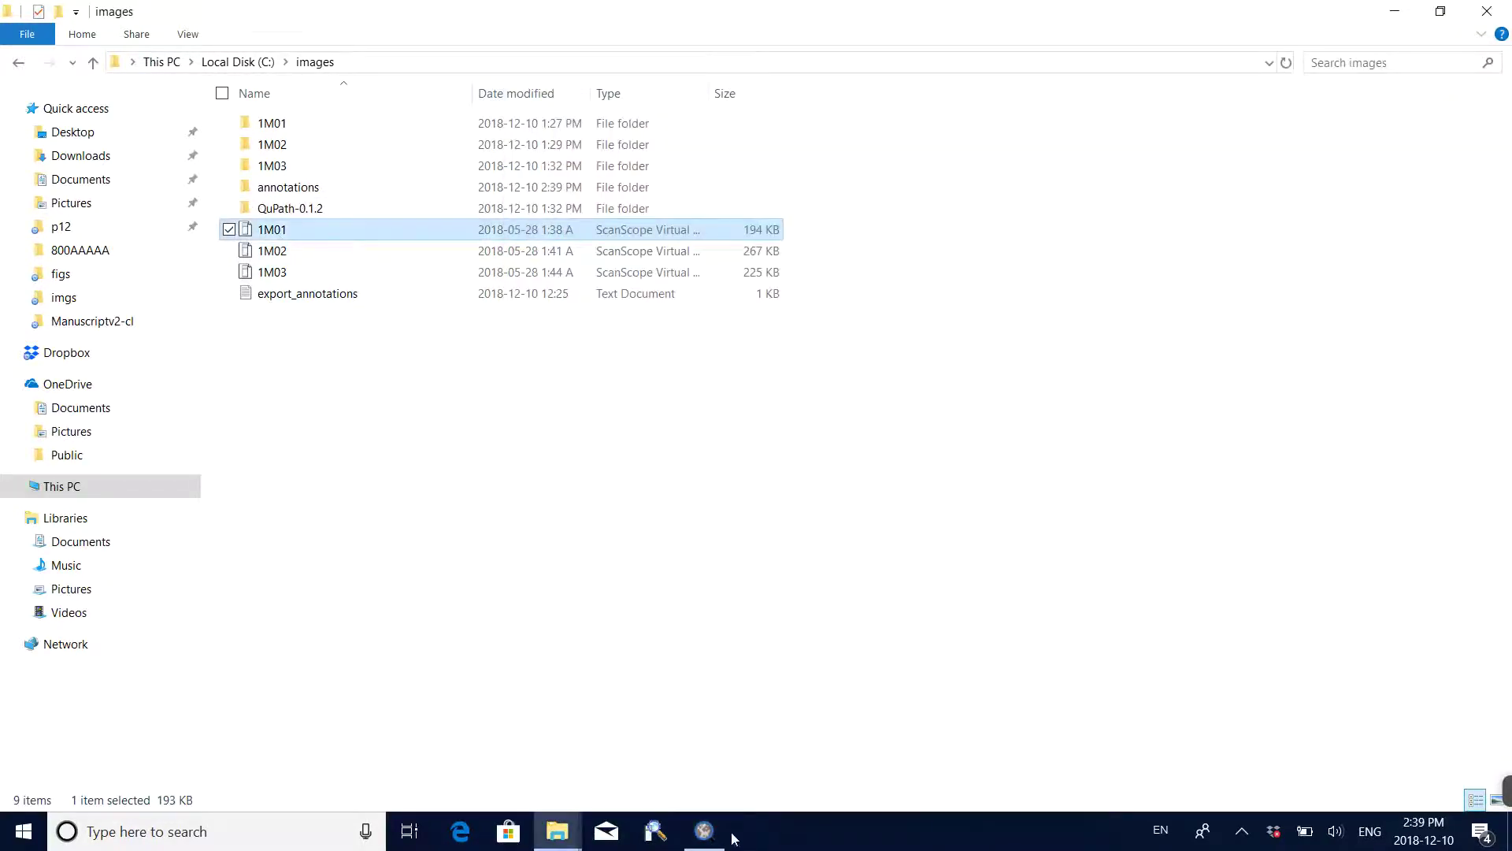
click(706, 832)
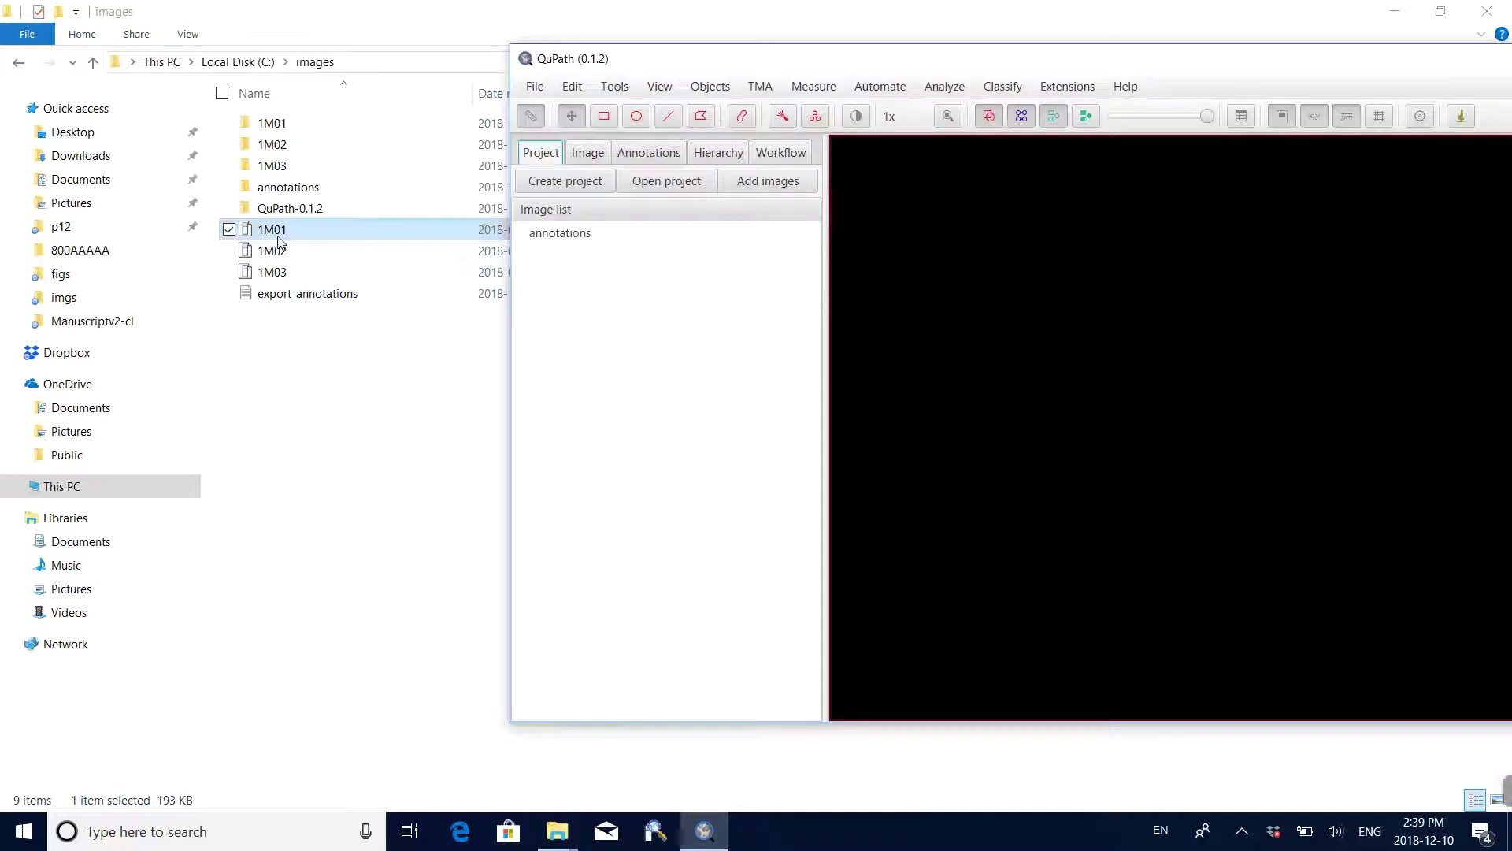
drag(279, 238, 1070, 299)
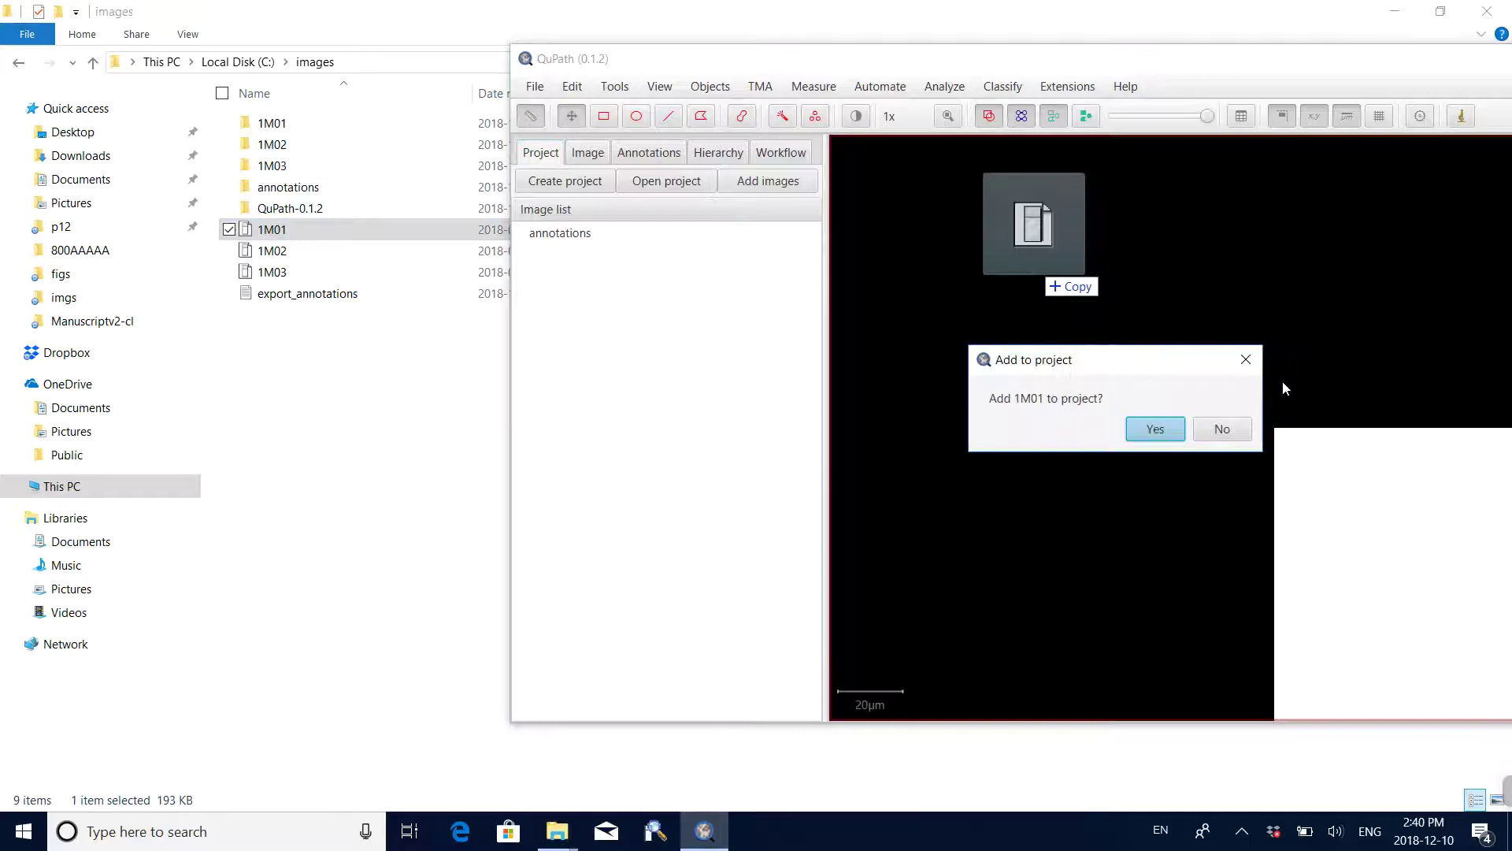
click(1156, 430)
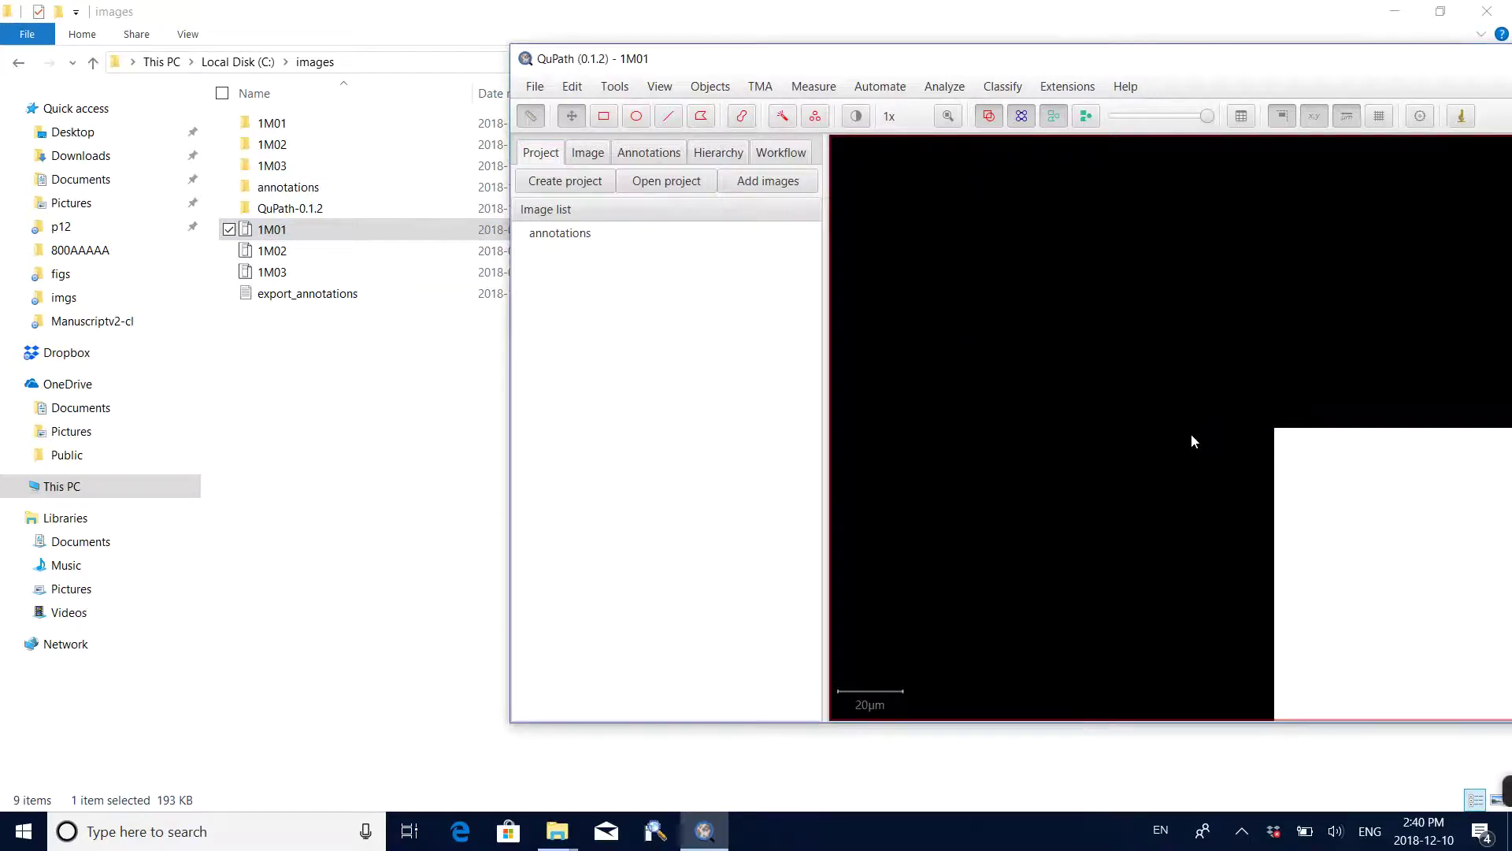
drag(1298, 73, 961, 68)
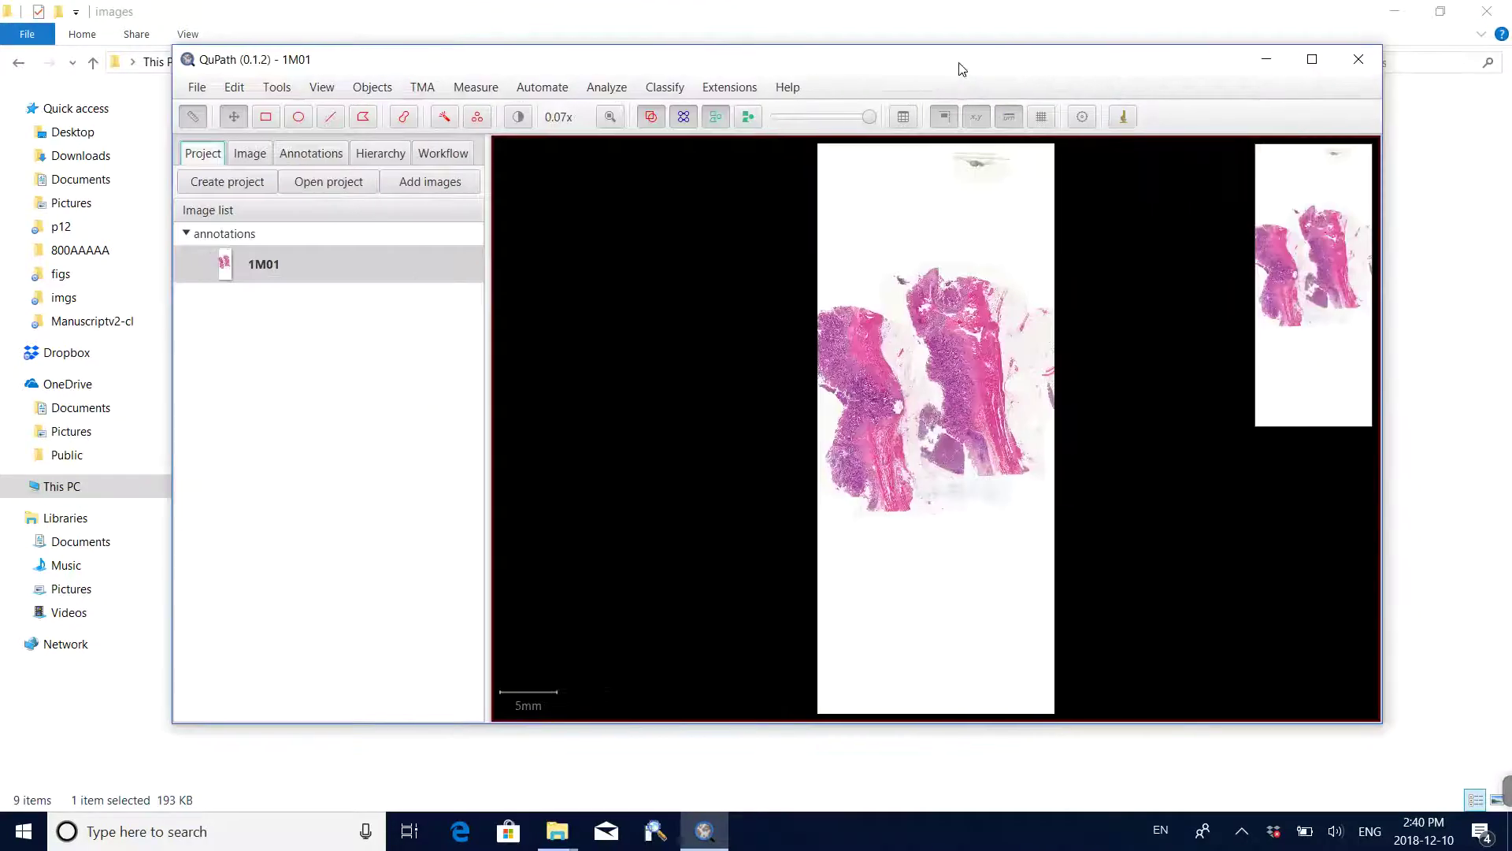
click(1310, 61)
- Examine the tissue on slide 1M01 at high and low magnification across different regions
scroll(851, 442, up, 8)
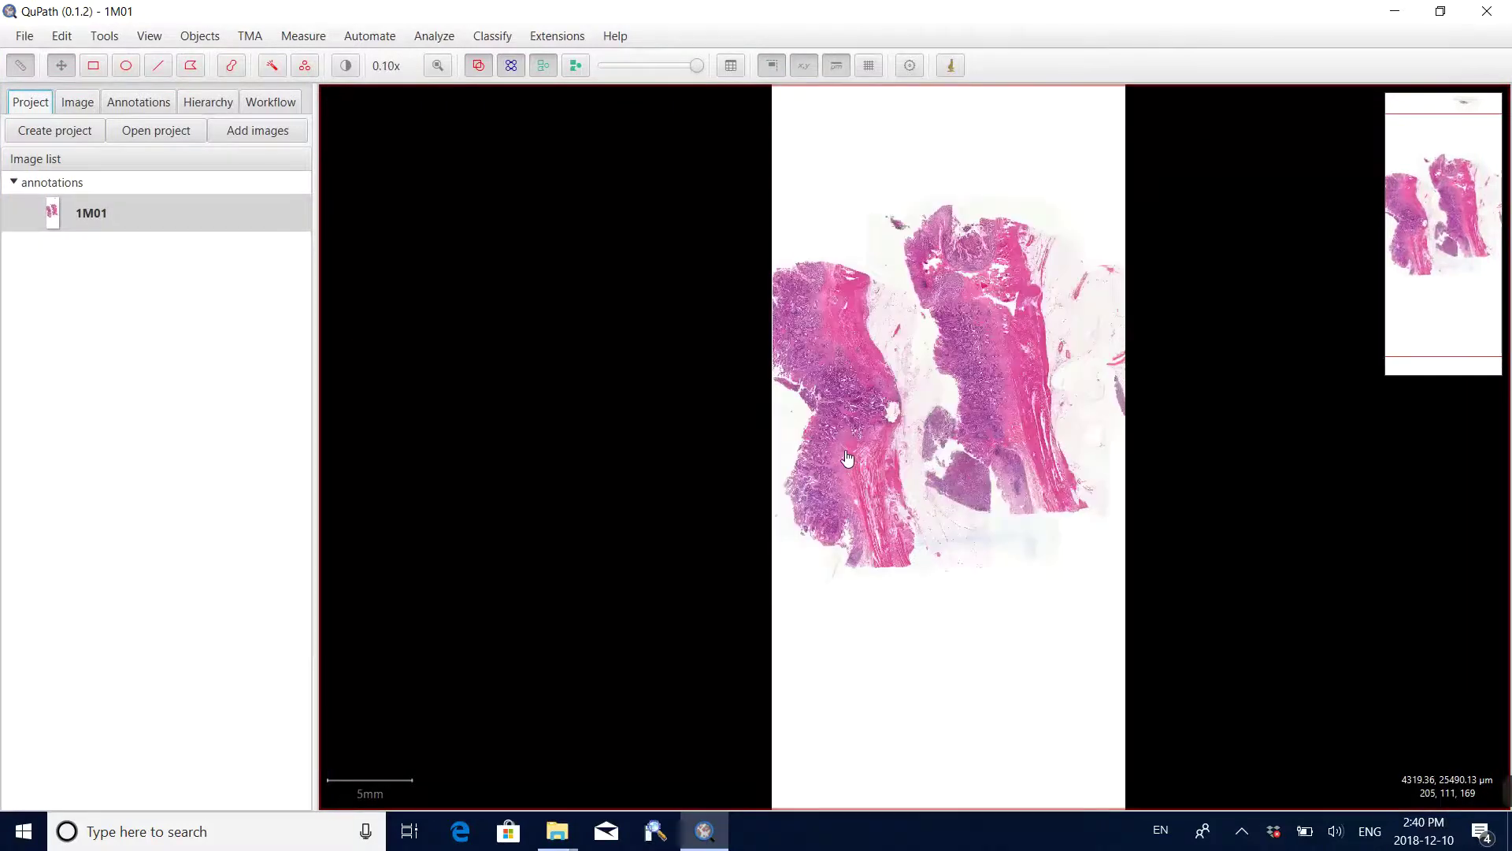
scroll(848, 457, up, 2)
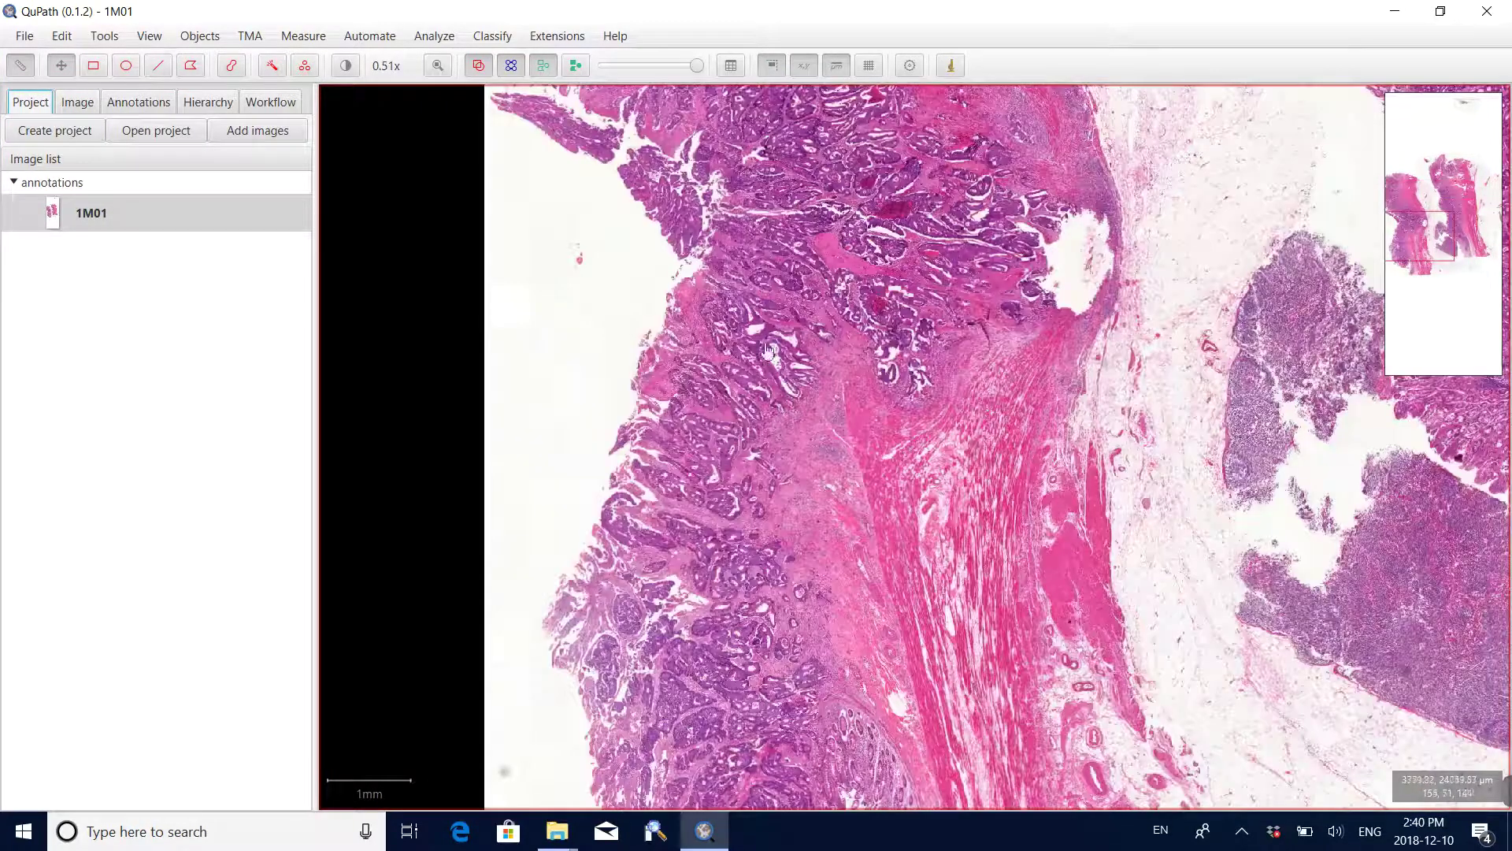
drag(764, 331, 768, 402)
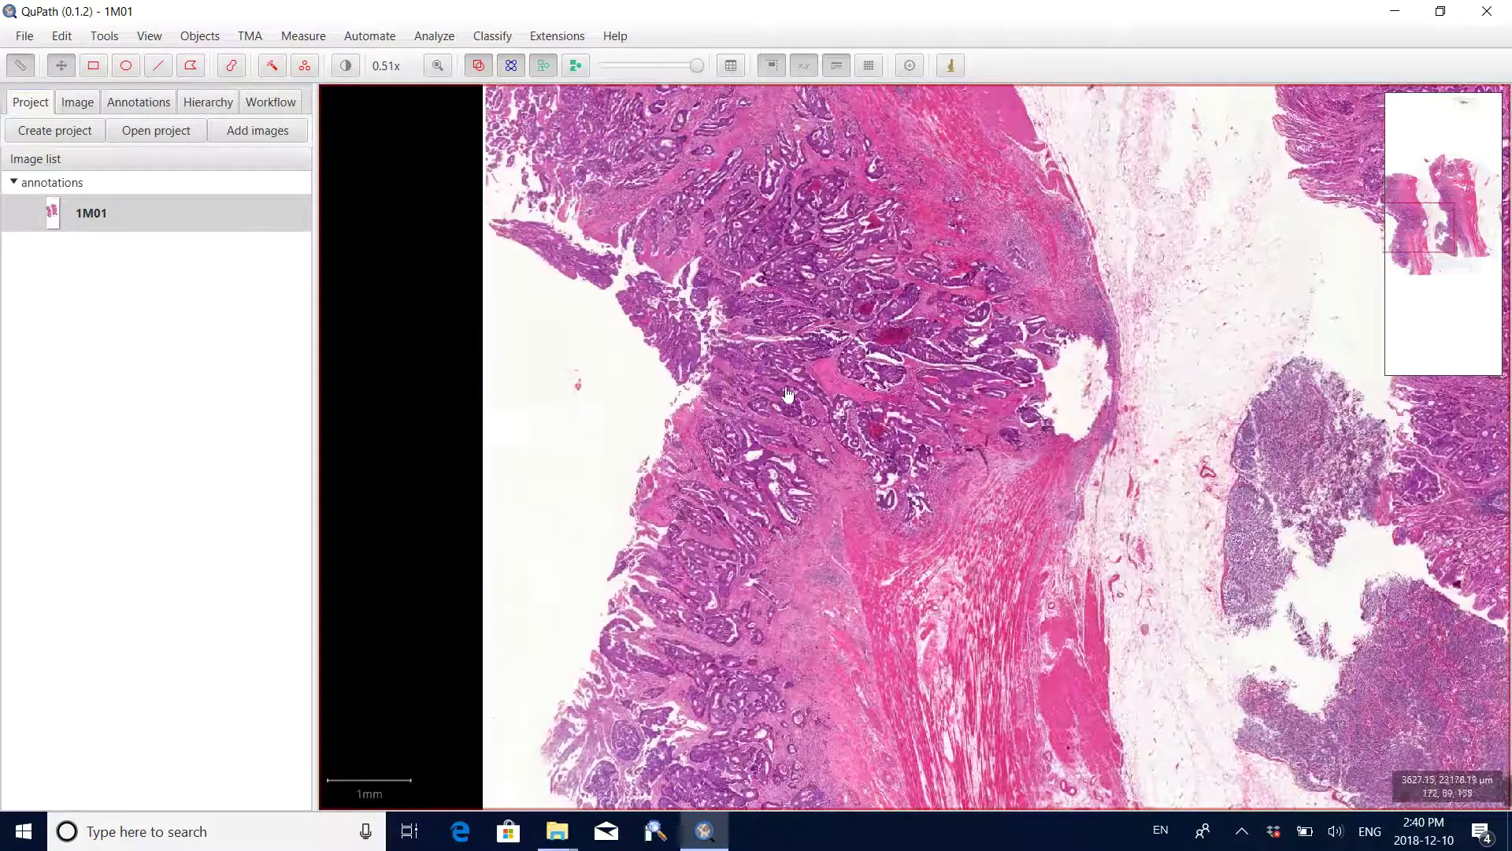
scroll(764, 334, up, 2)
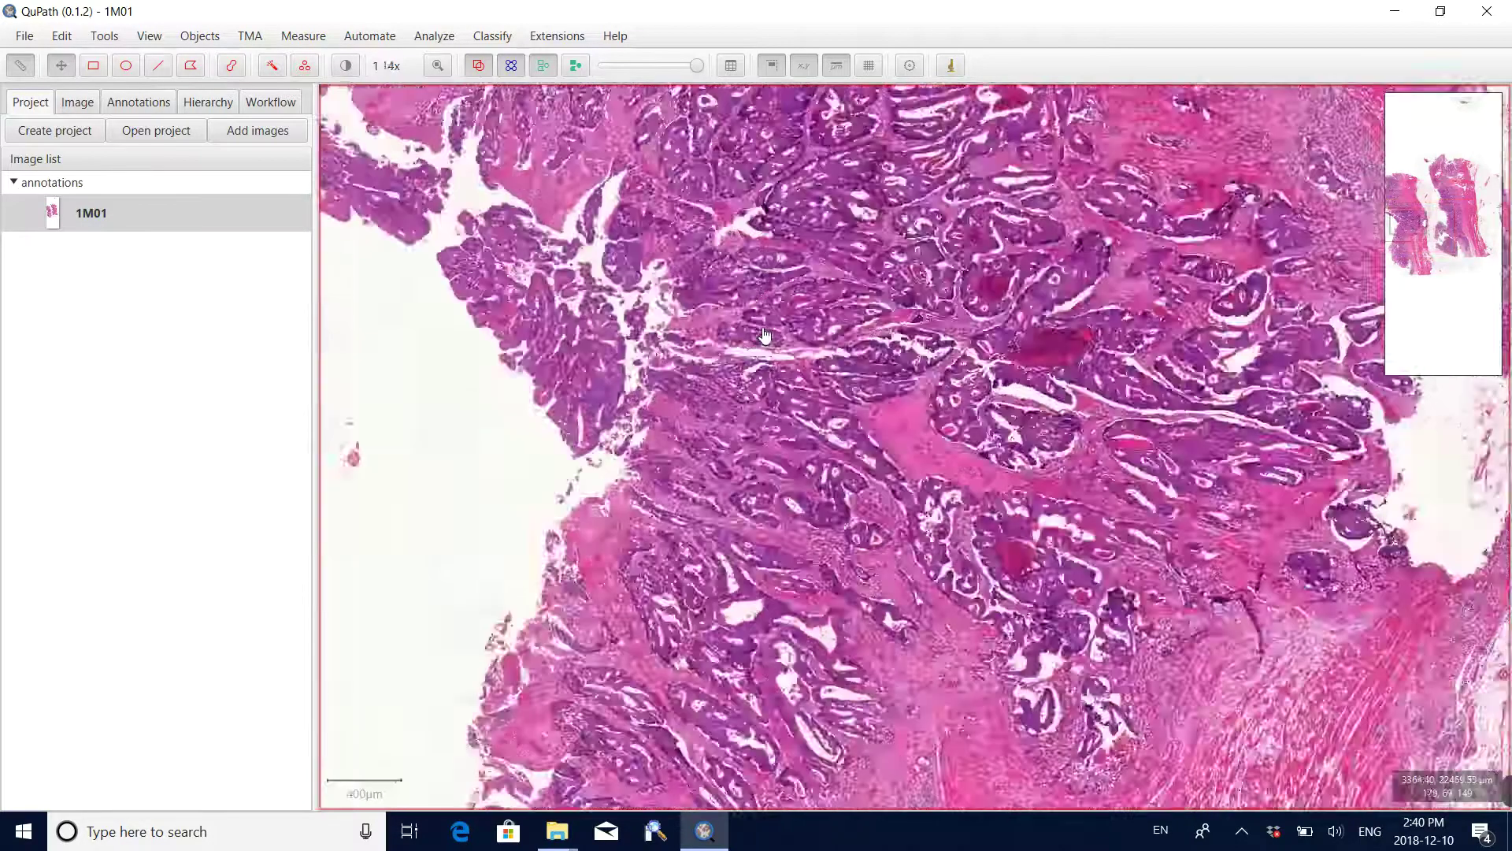
scroll(764, 335, up, 1)
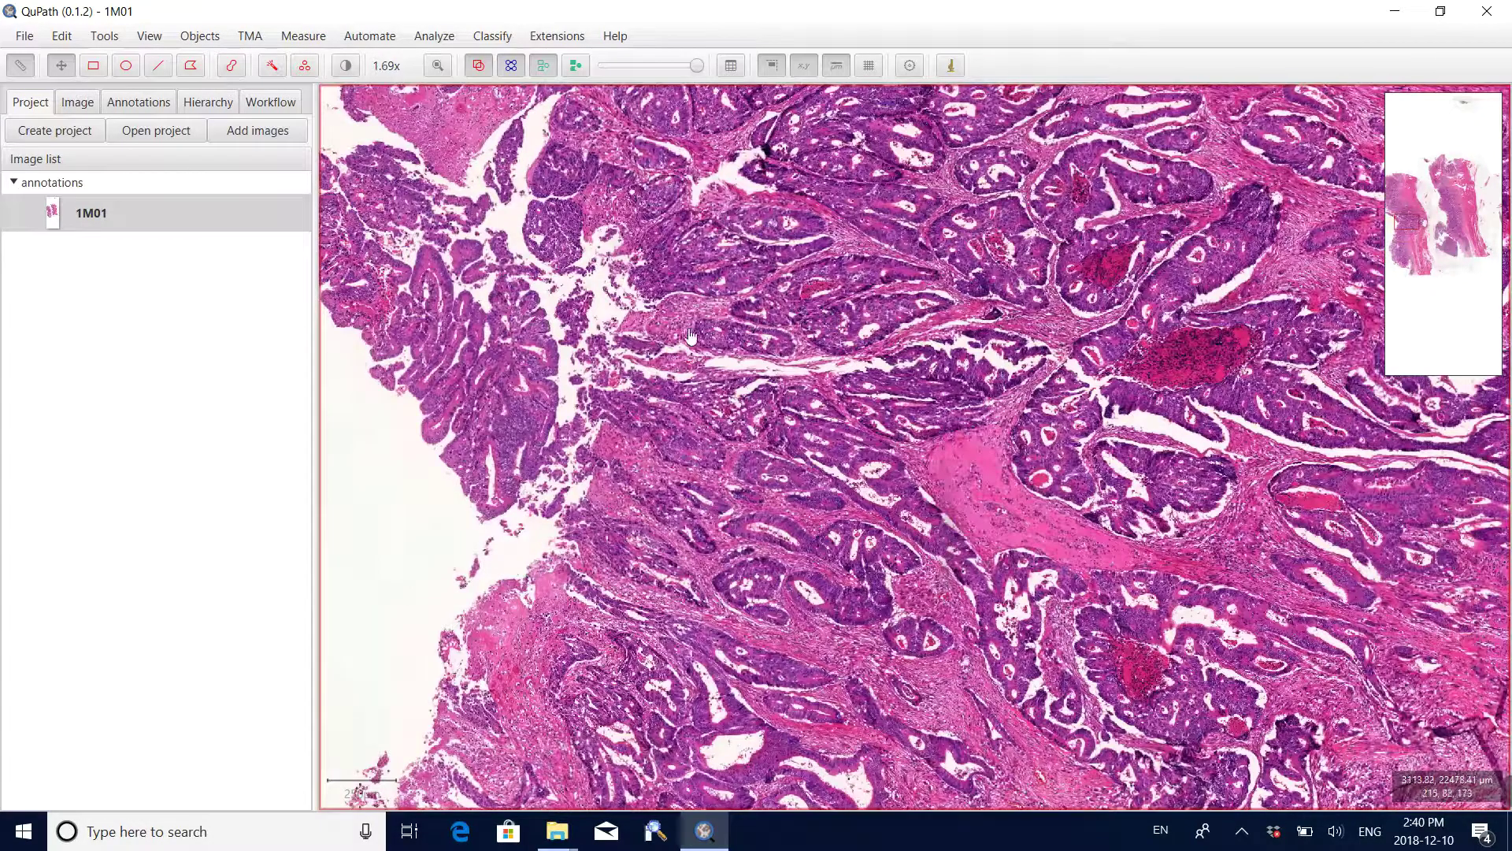
scroll(771, 331, up, 1)
drag(720, 297, 734, 364)
scroll(789, 299, up, 3)
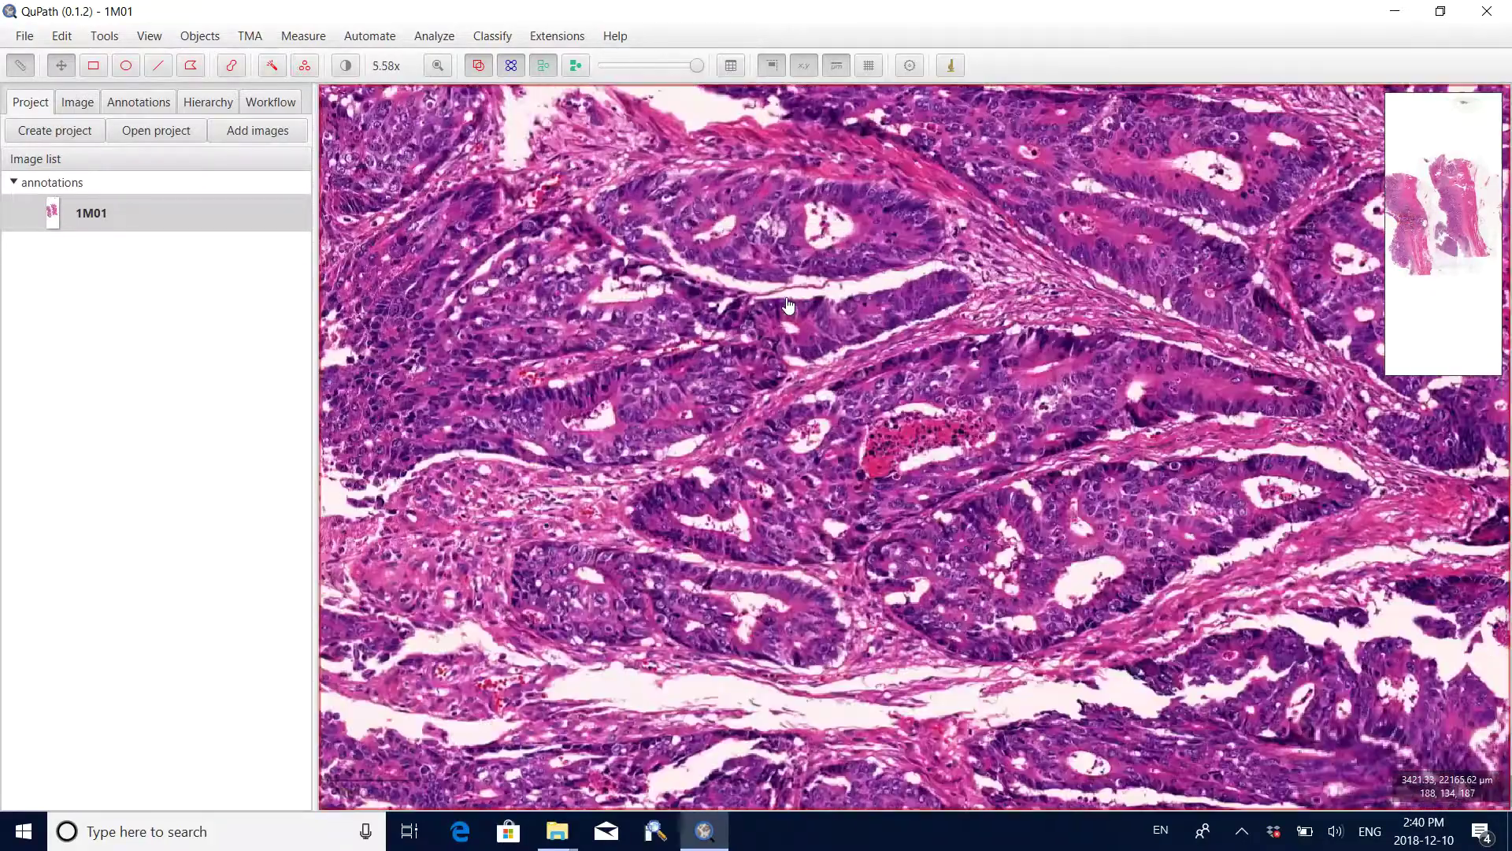
scroll(835, 278, down, 3)
scroll(834, 278, down, 4)
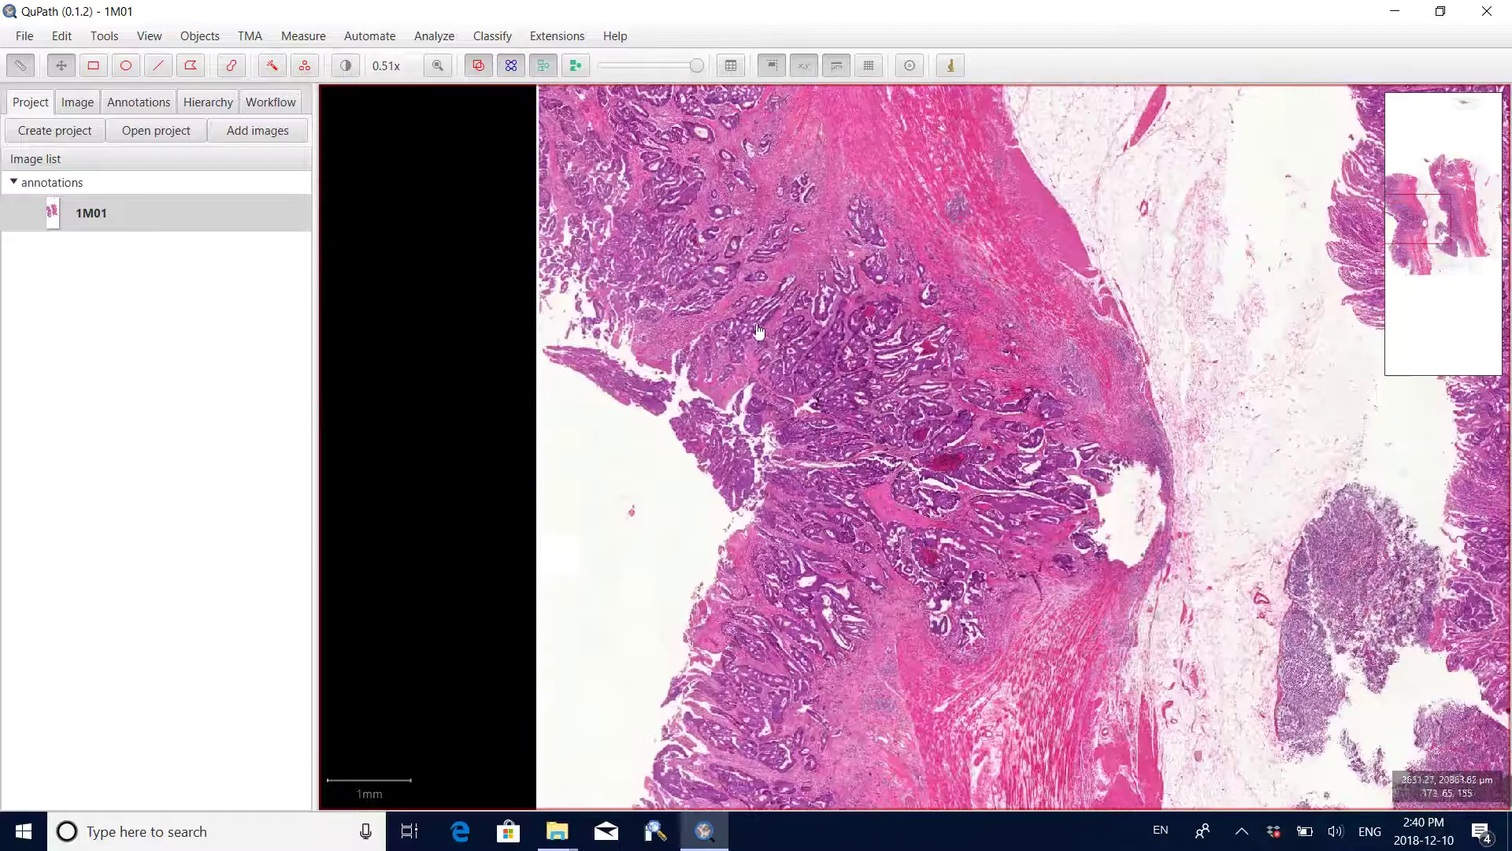
drag(758, 331, 817, 328)
scroll(752, 322, down, 1)
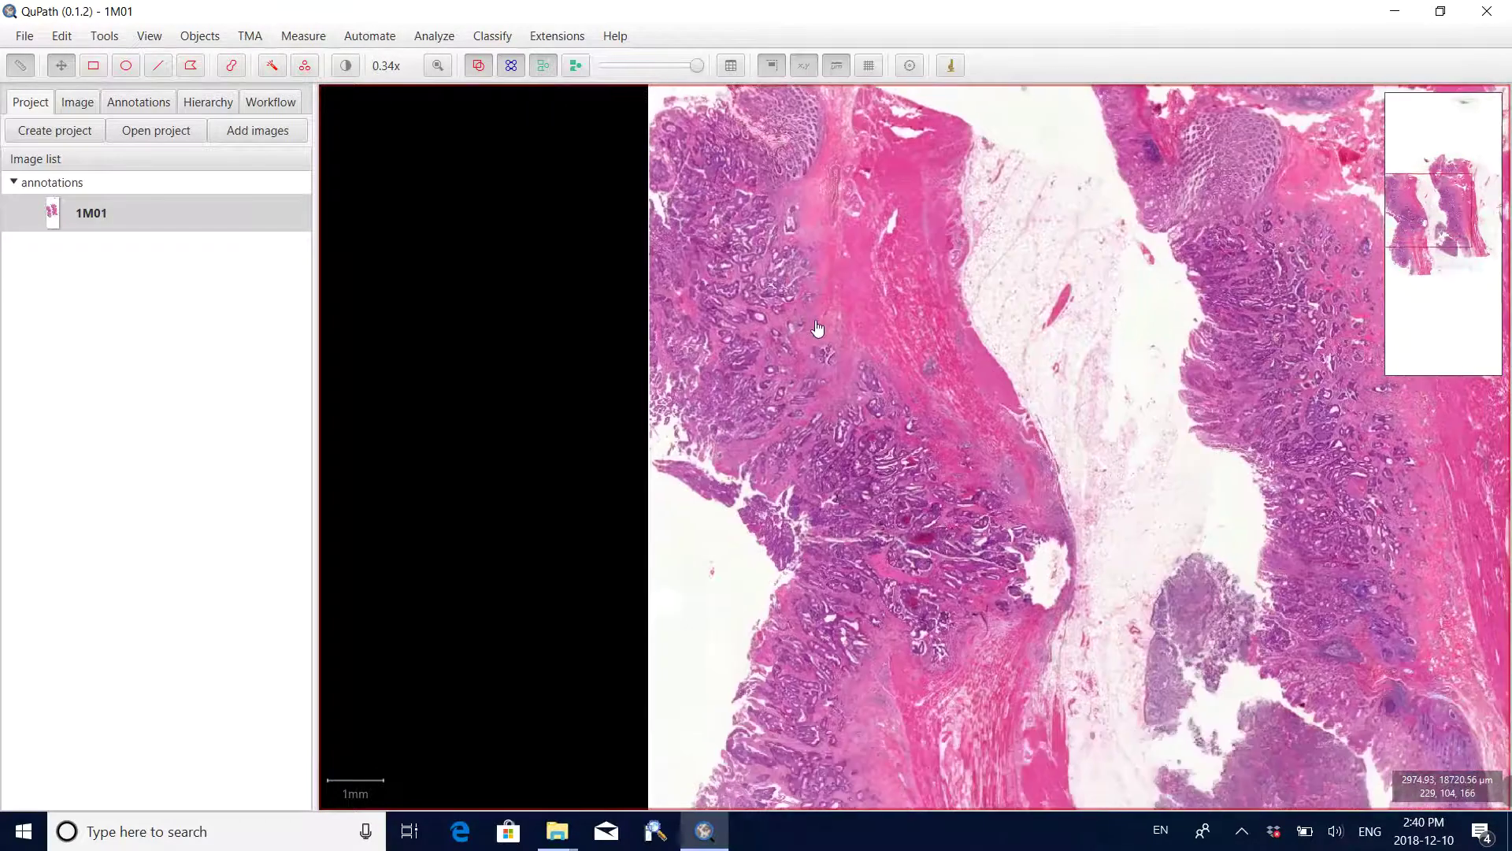
scroll(807, 347, down, 1)
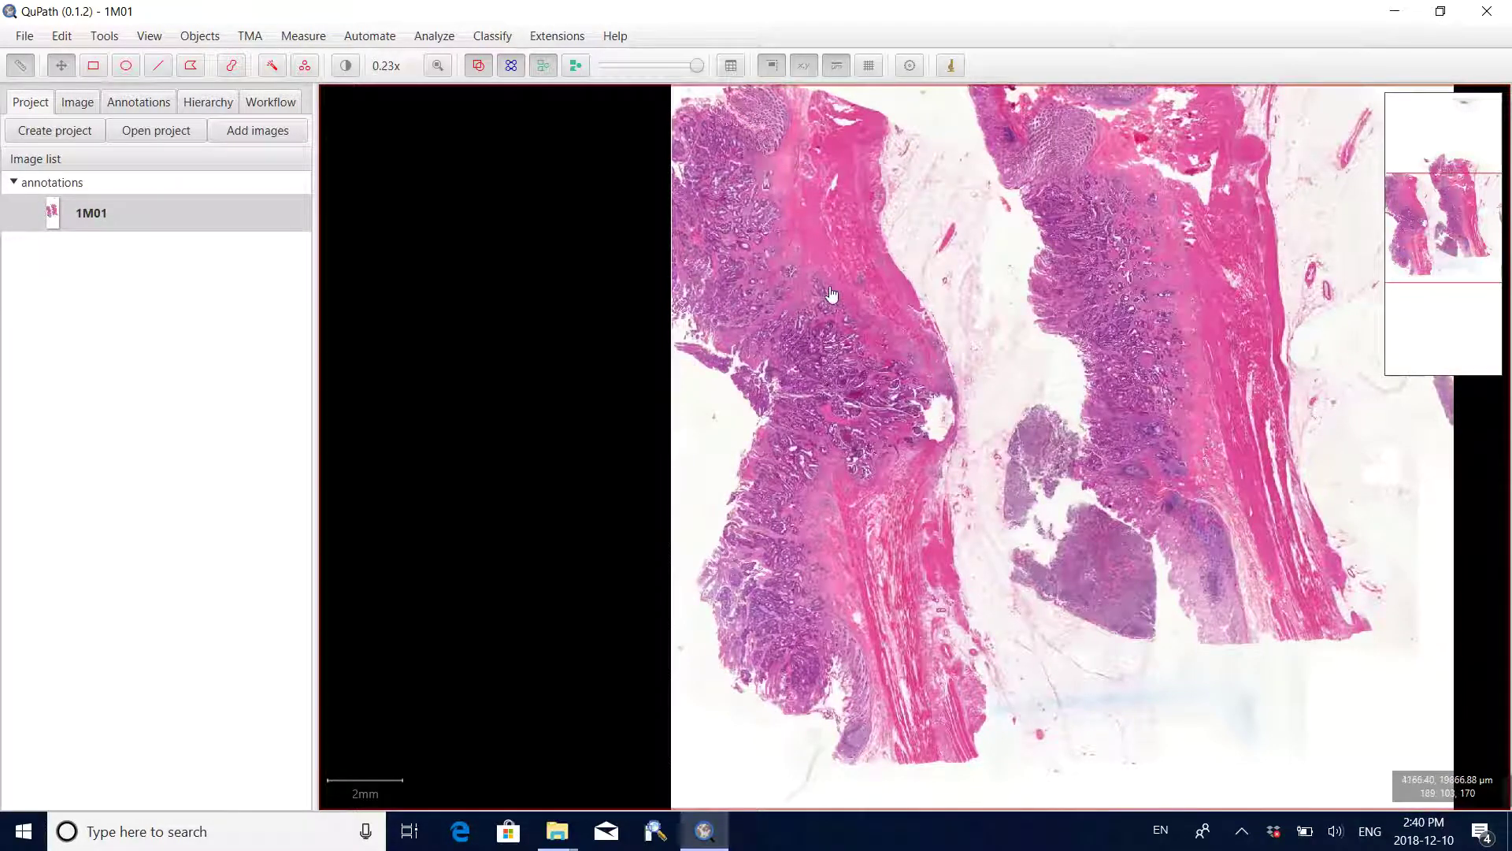
key(Up)
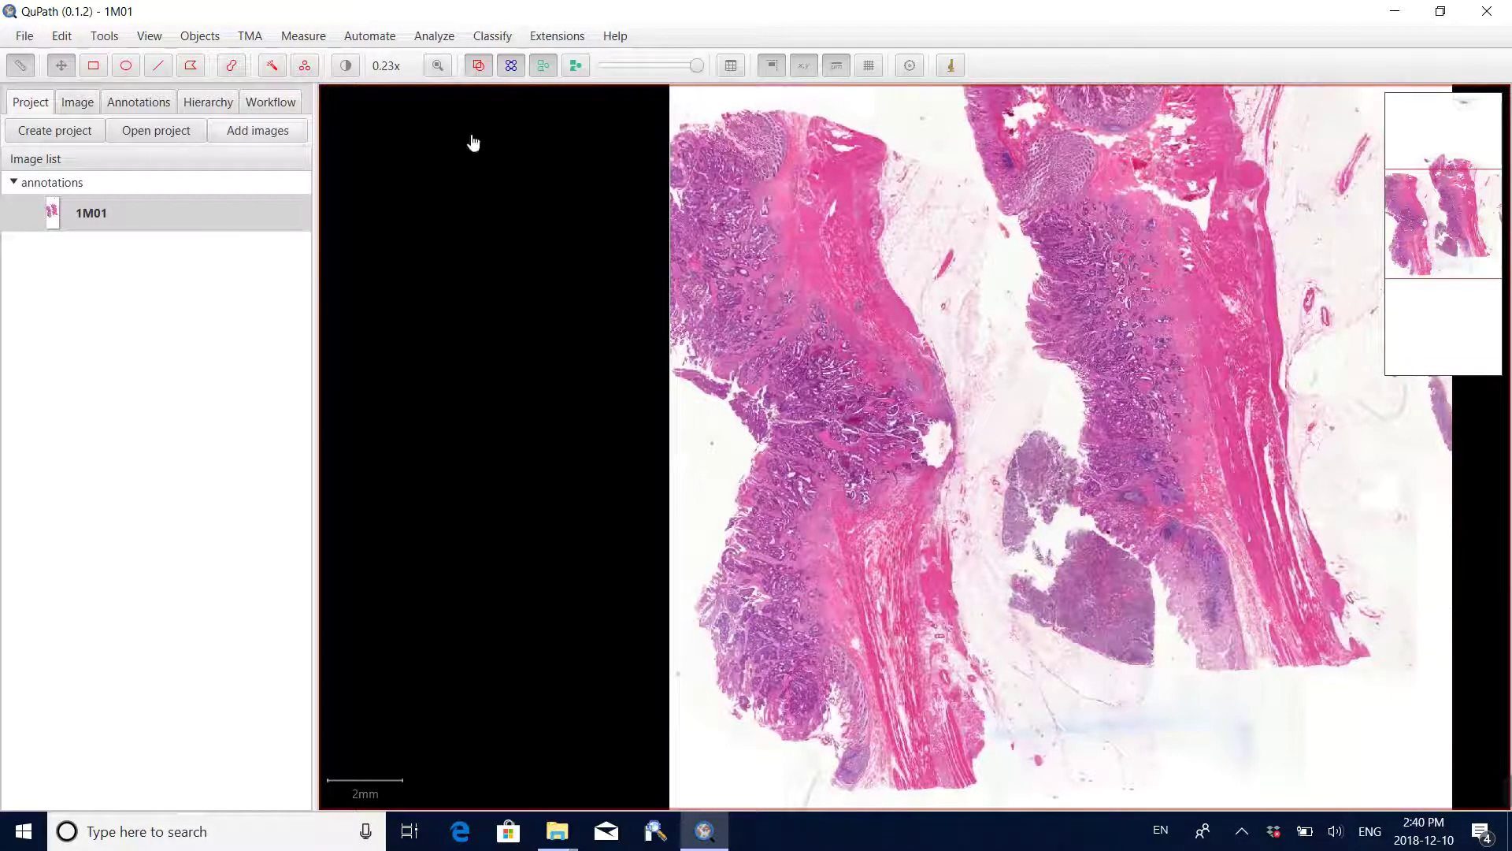
- Start a polygon annotation at the top of the left tissue section and place vertices down the inner border of the purple glandular region
click(191, 71)
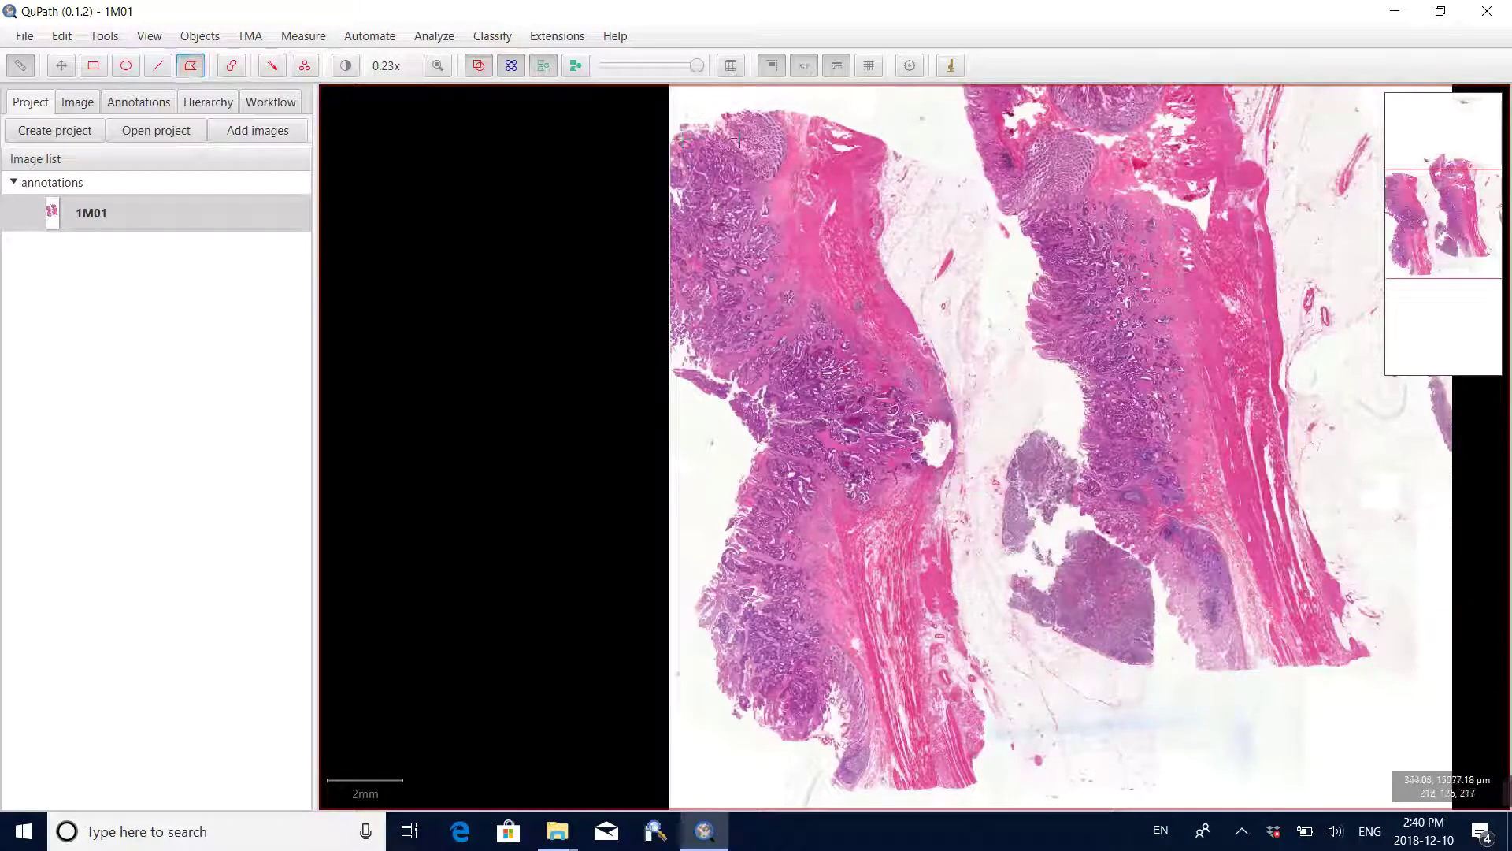
click(738, 149)
click(768, 195)
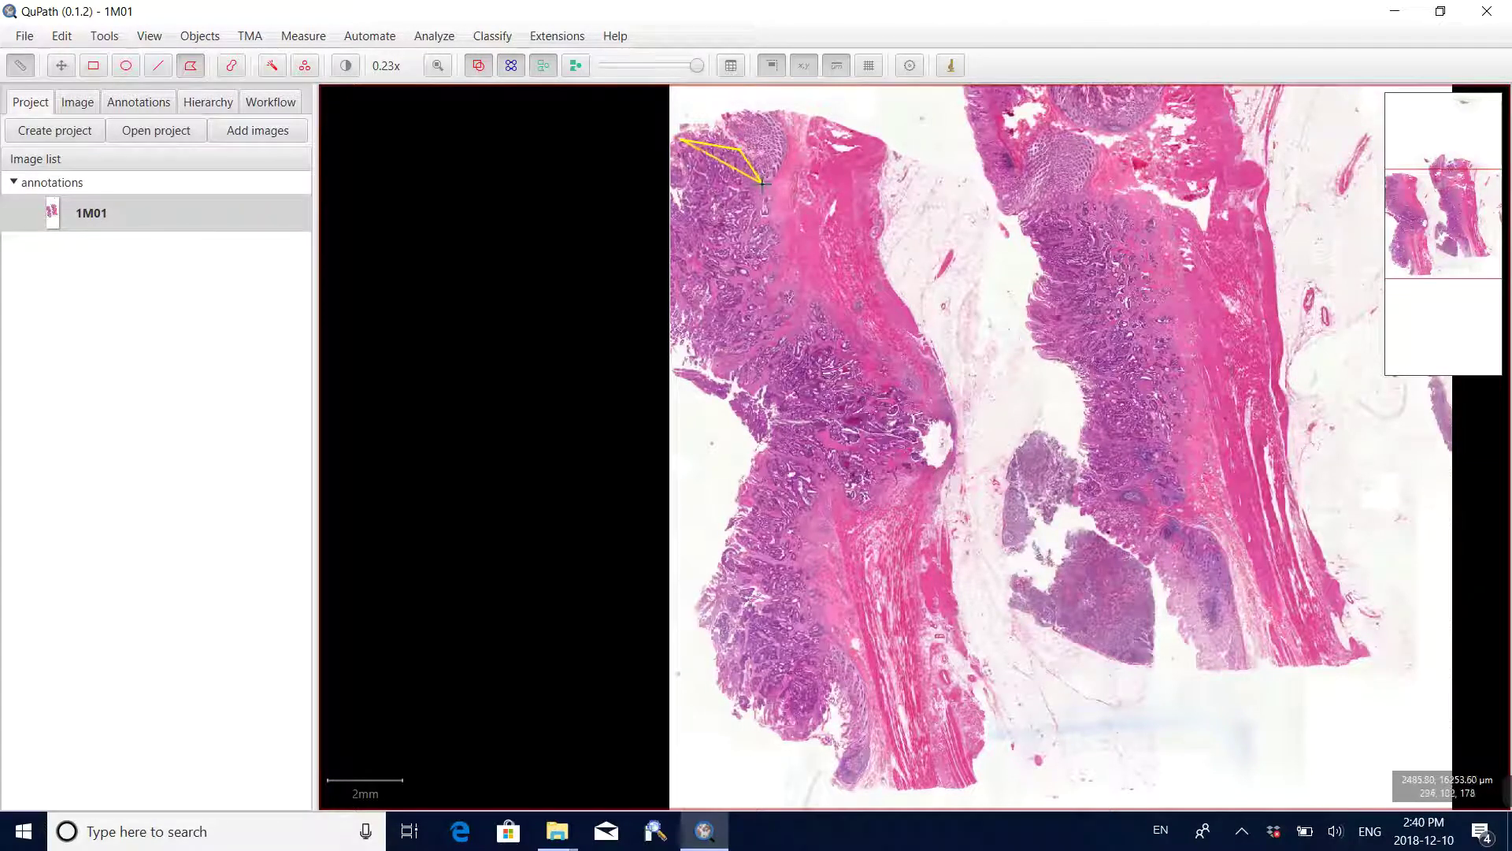
click(776, 241)
click(785, 281)
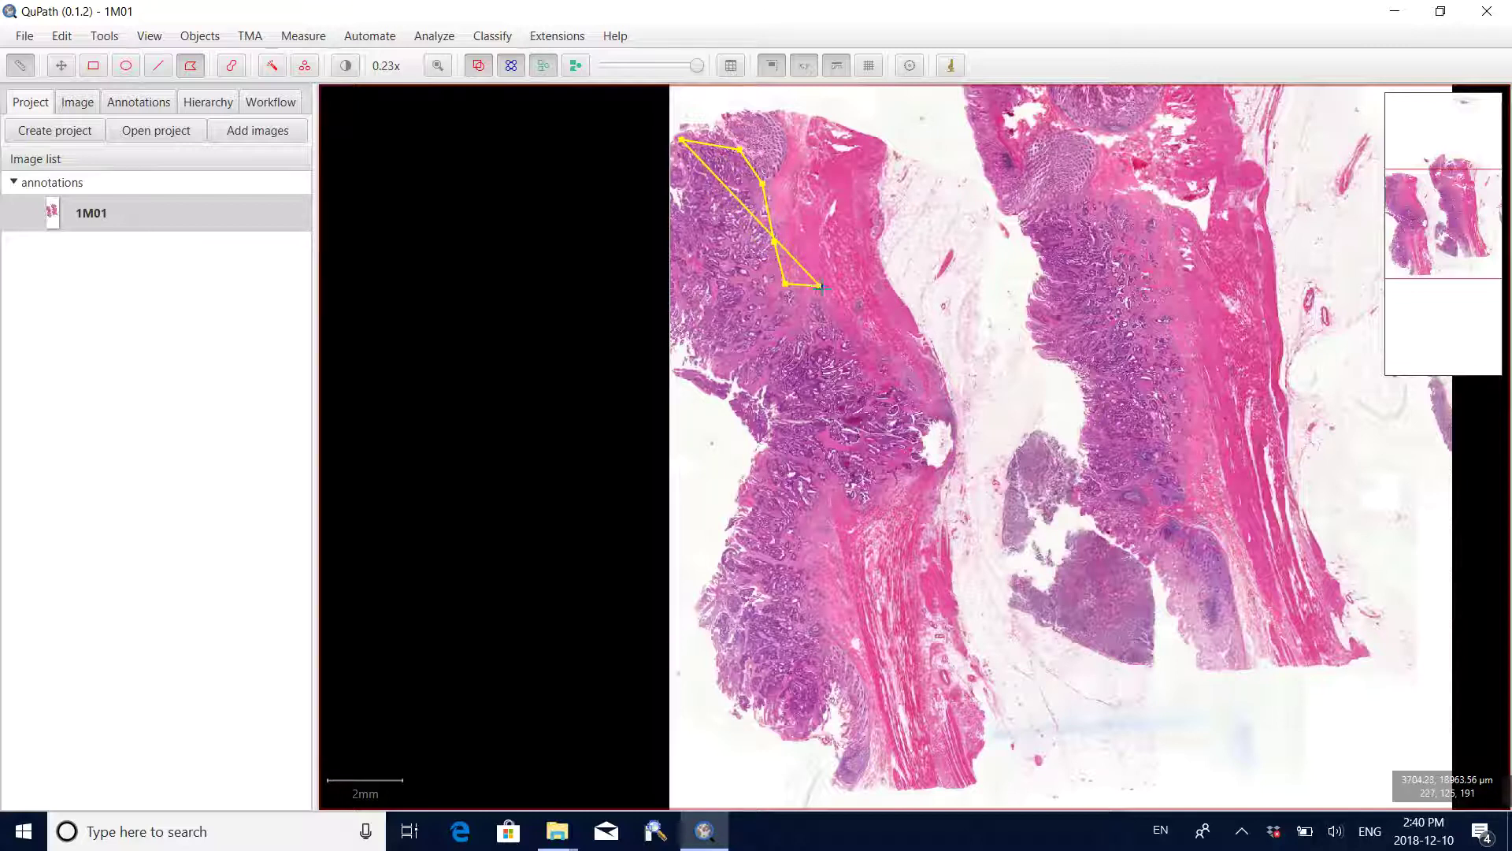
double_click(883, 450)
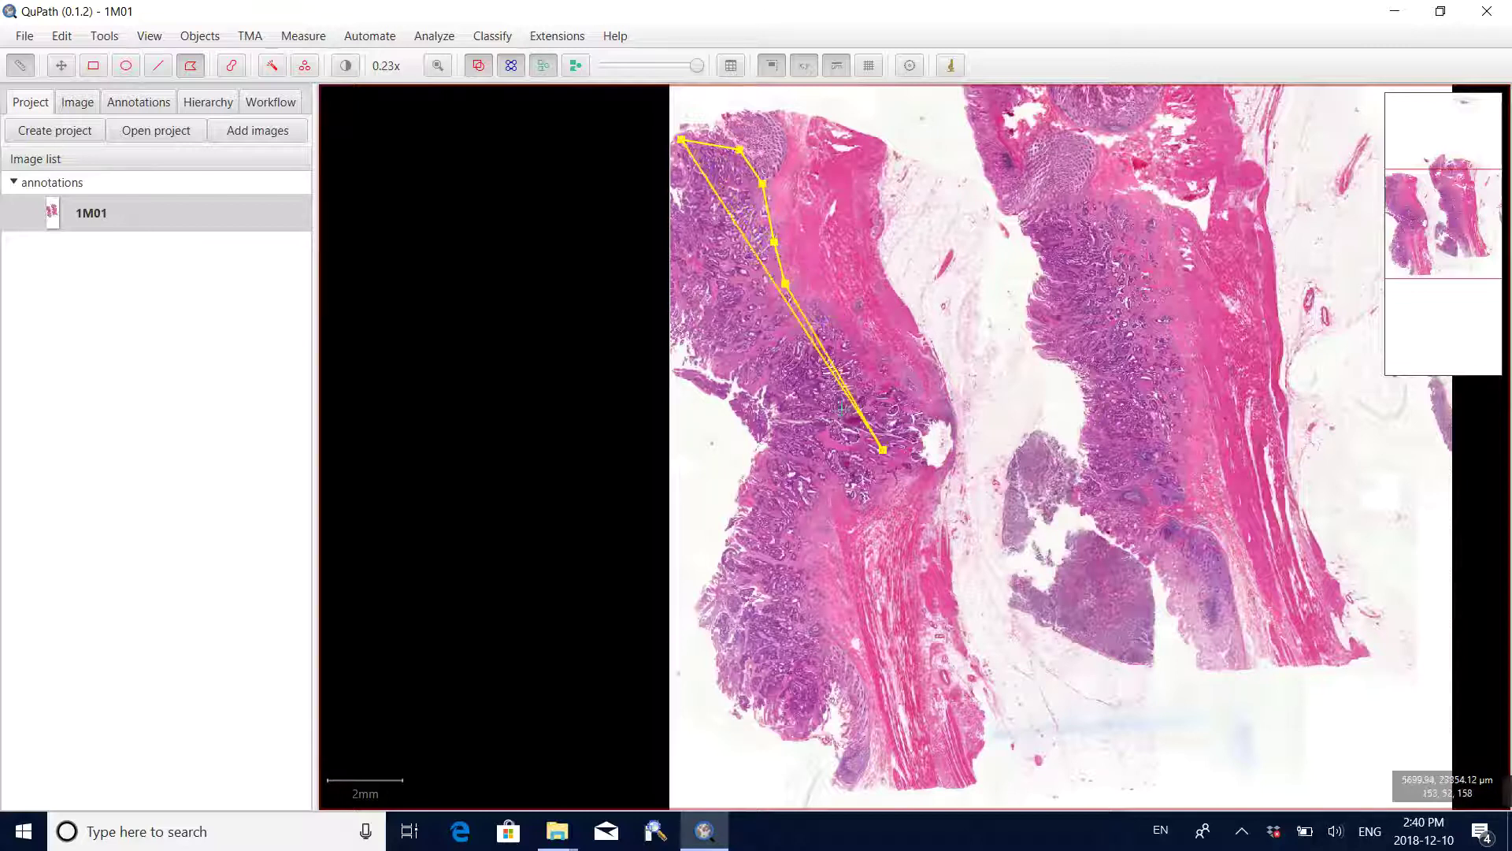
click(841, 333)
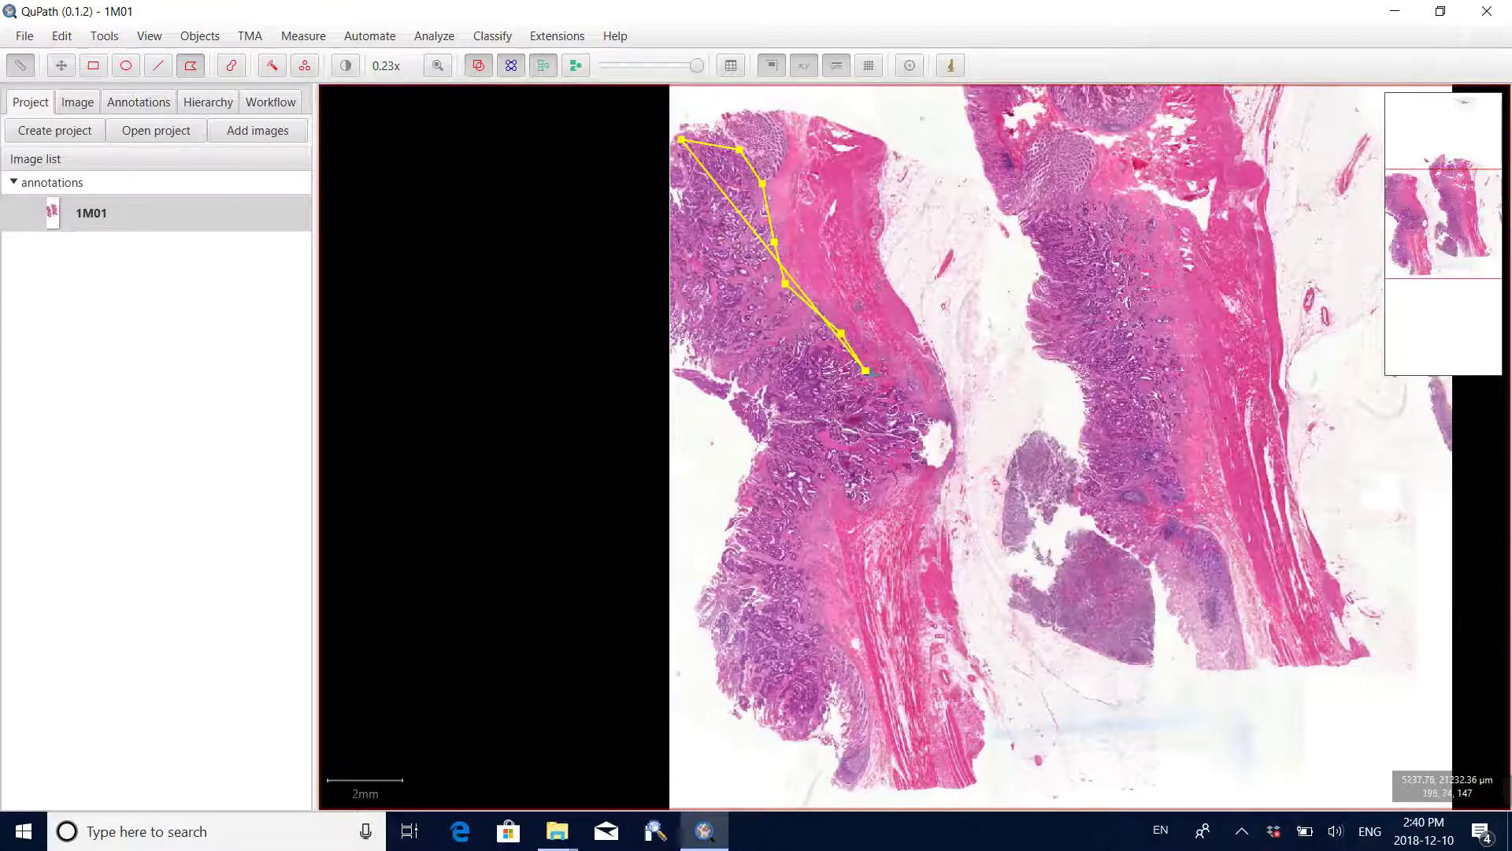
click(867, 371)
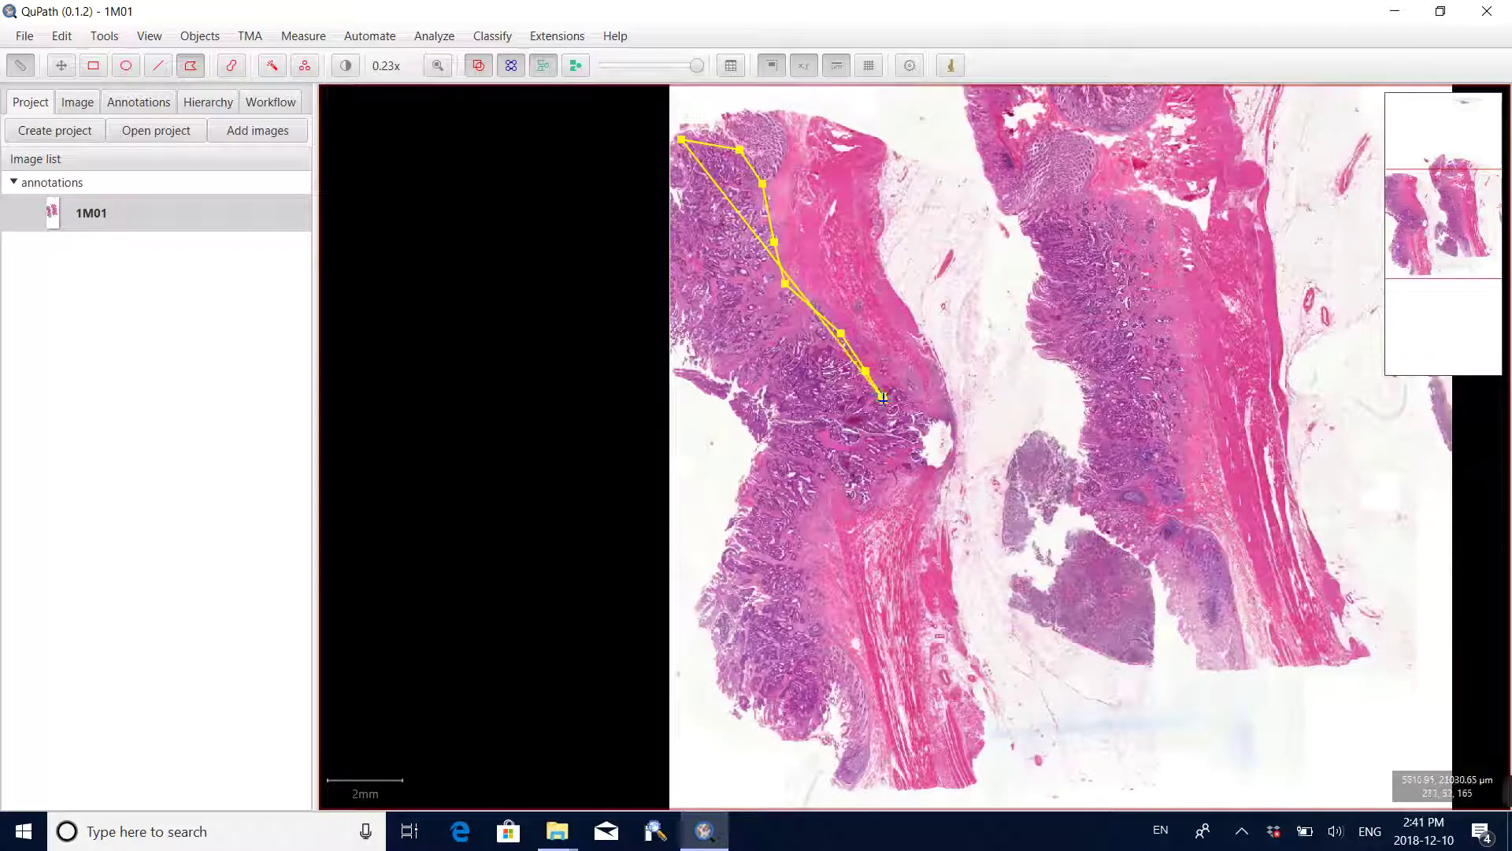
click(883, 398)
click(890, 432)
- Trace the polygon freehand around the lower lobe of the left section, then add vertices up the outer edge and close it
mouse_move(890, 432)
mouse_down()
mouse_move(829, 520)
mouse_move(809, 713)
mouse_move(774, 719)
mouse_move(726, 561)
mouse_move(768, 448)
mouse_up()
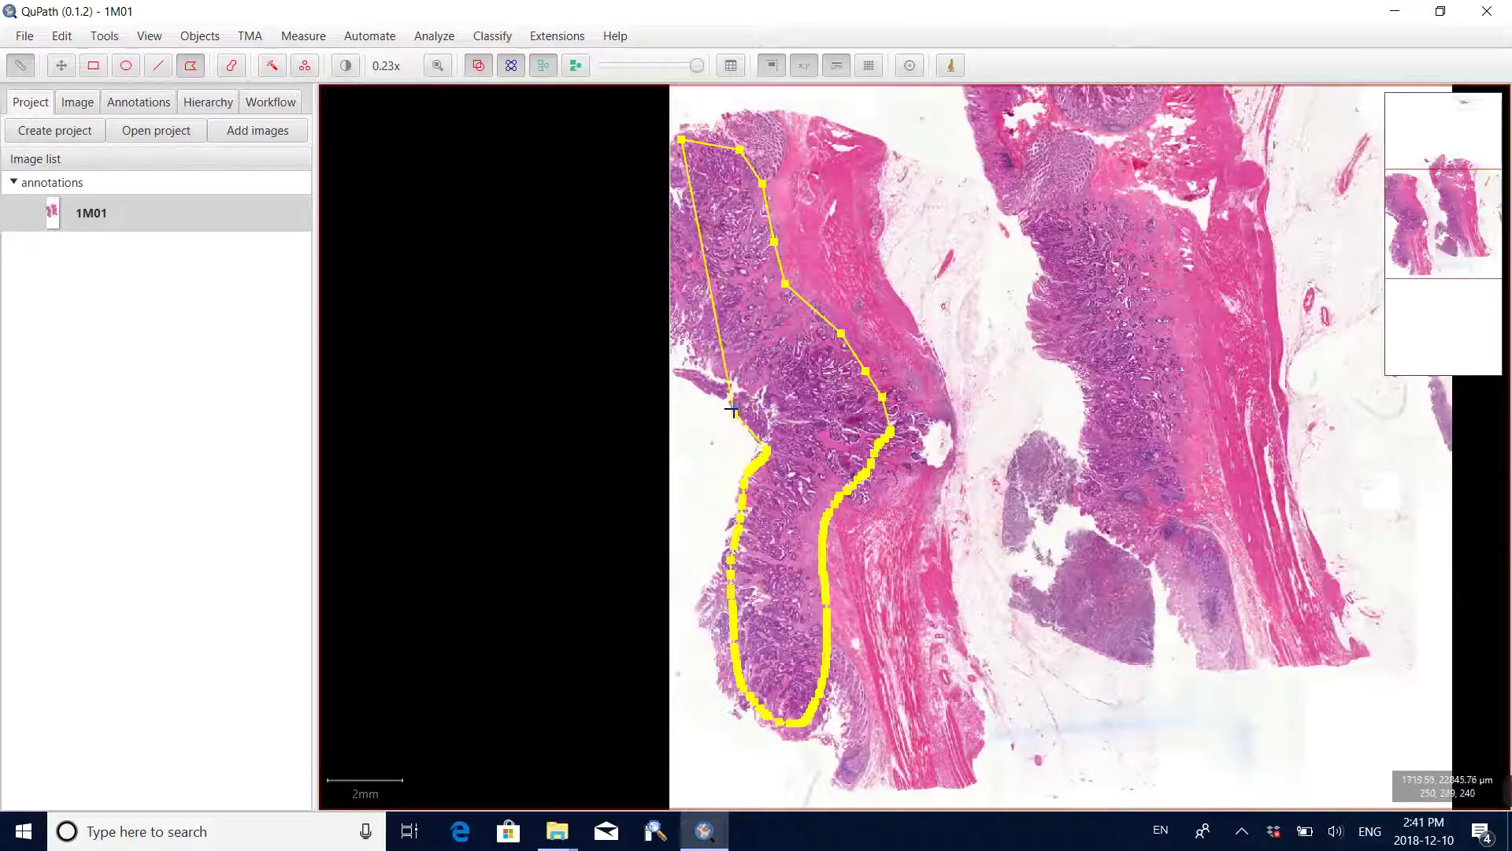
click(734, 407)
click(698, 350)
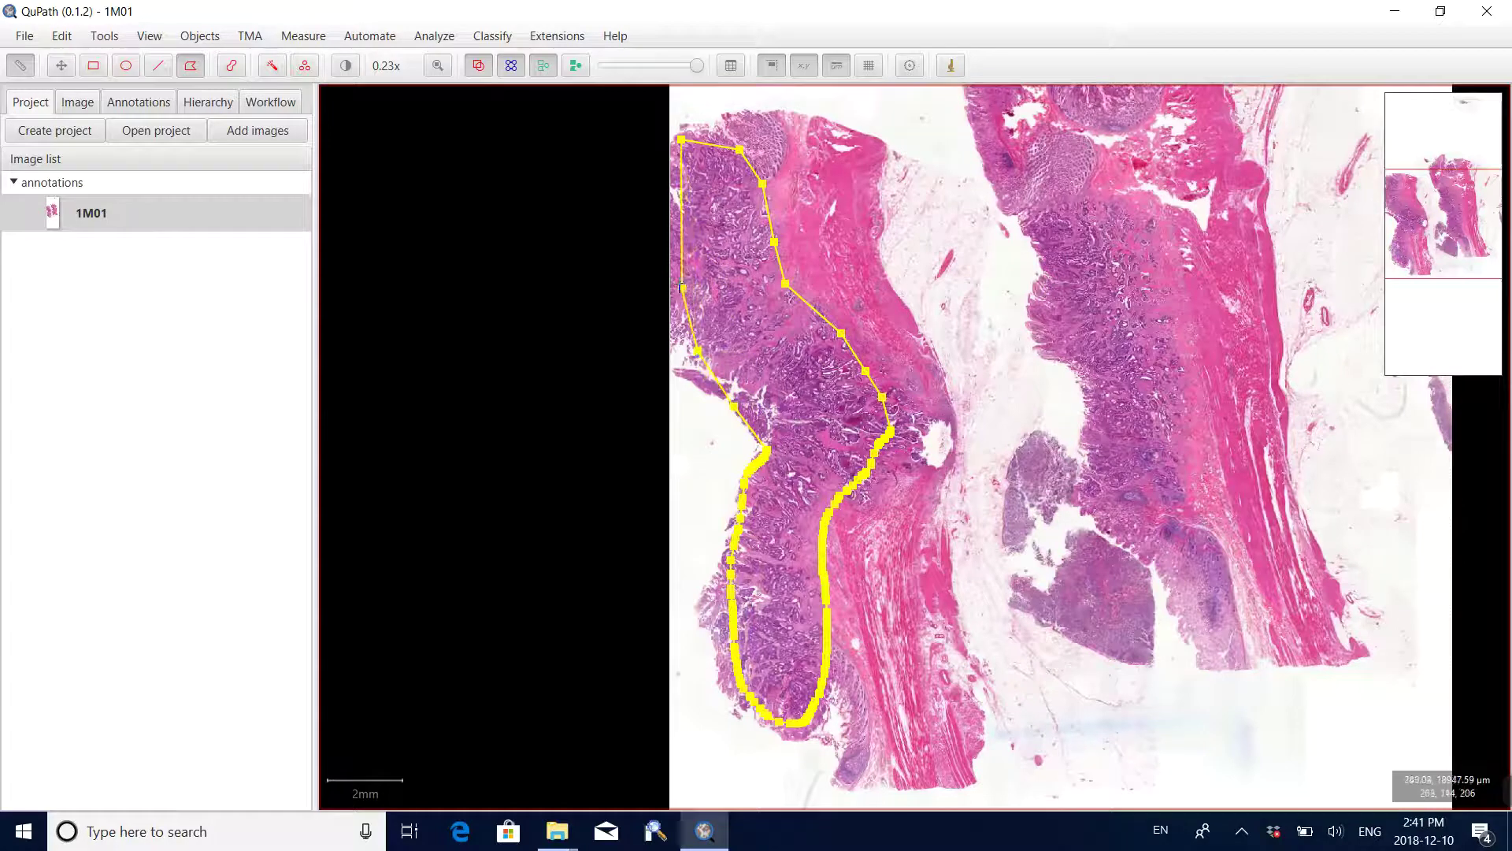
click(673, 280)
click(670, 207)
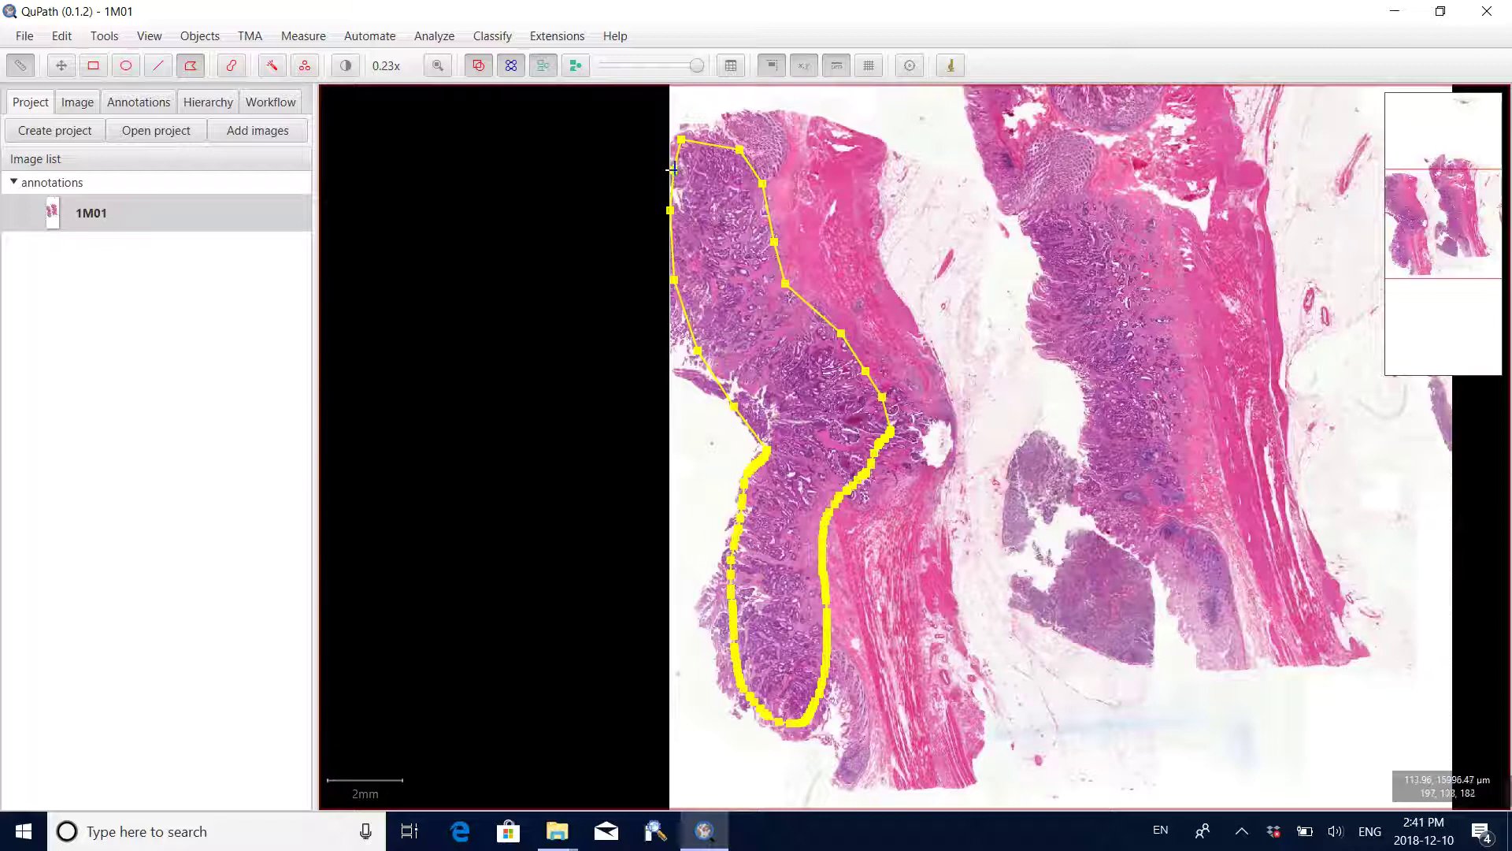
double_click(672, 168)
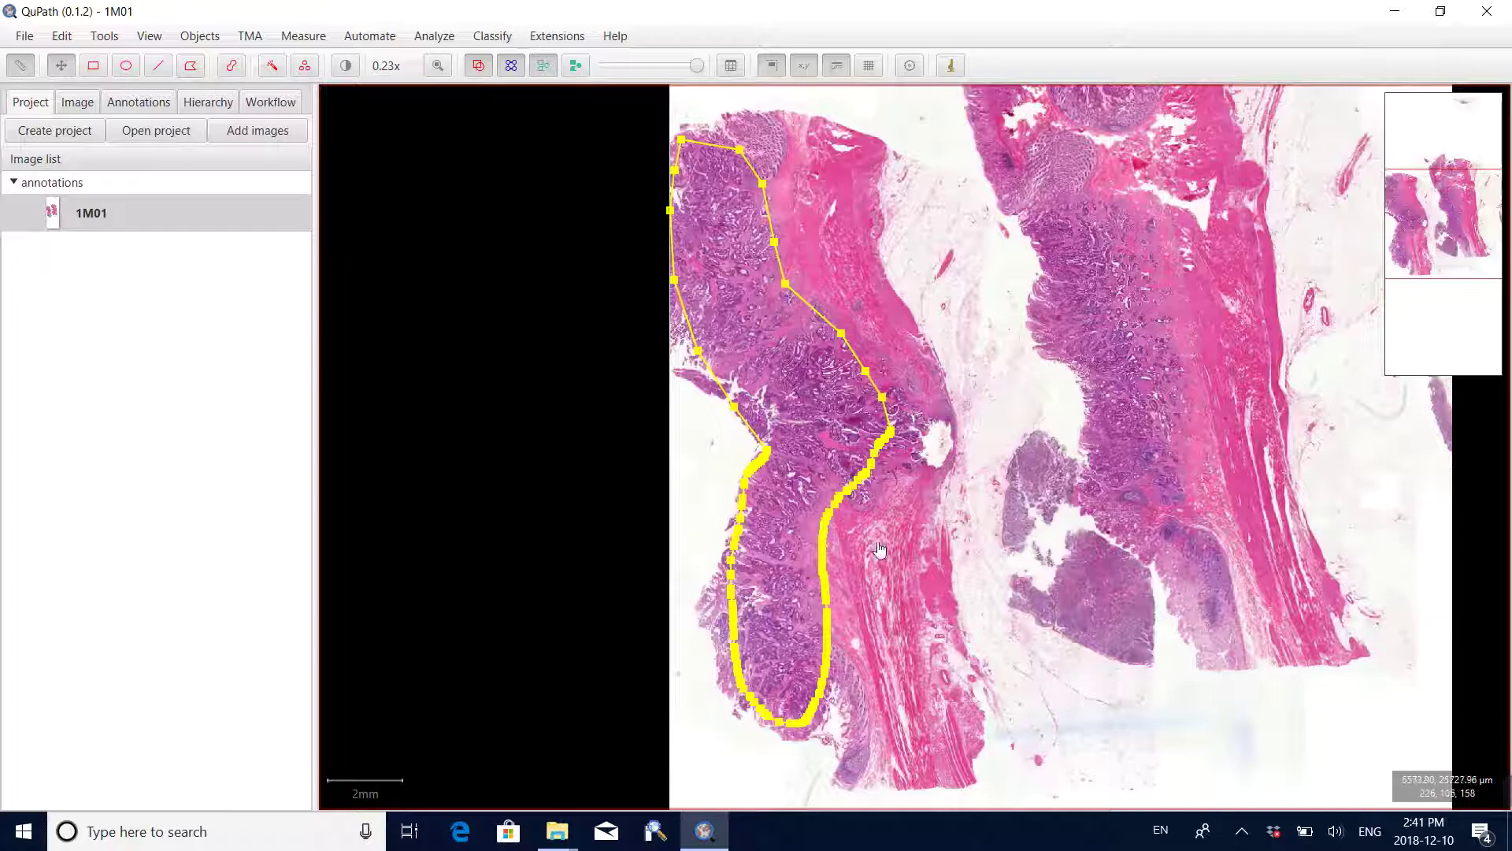
- Reshape the left polygon's border beside the muscle layer by moving neighbouring vertices inward toward the glands at high magnification
scroll(867, 508, up, 2)
scroll(872, 512, up, 3)
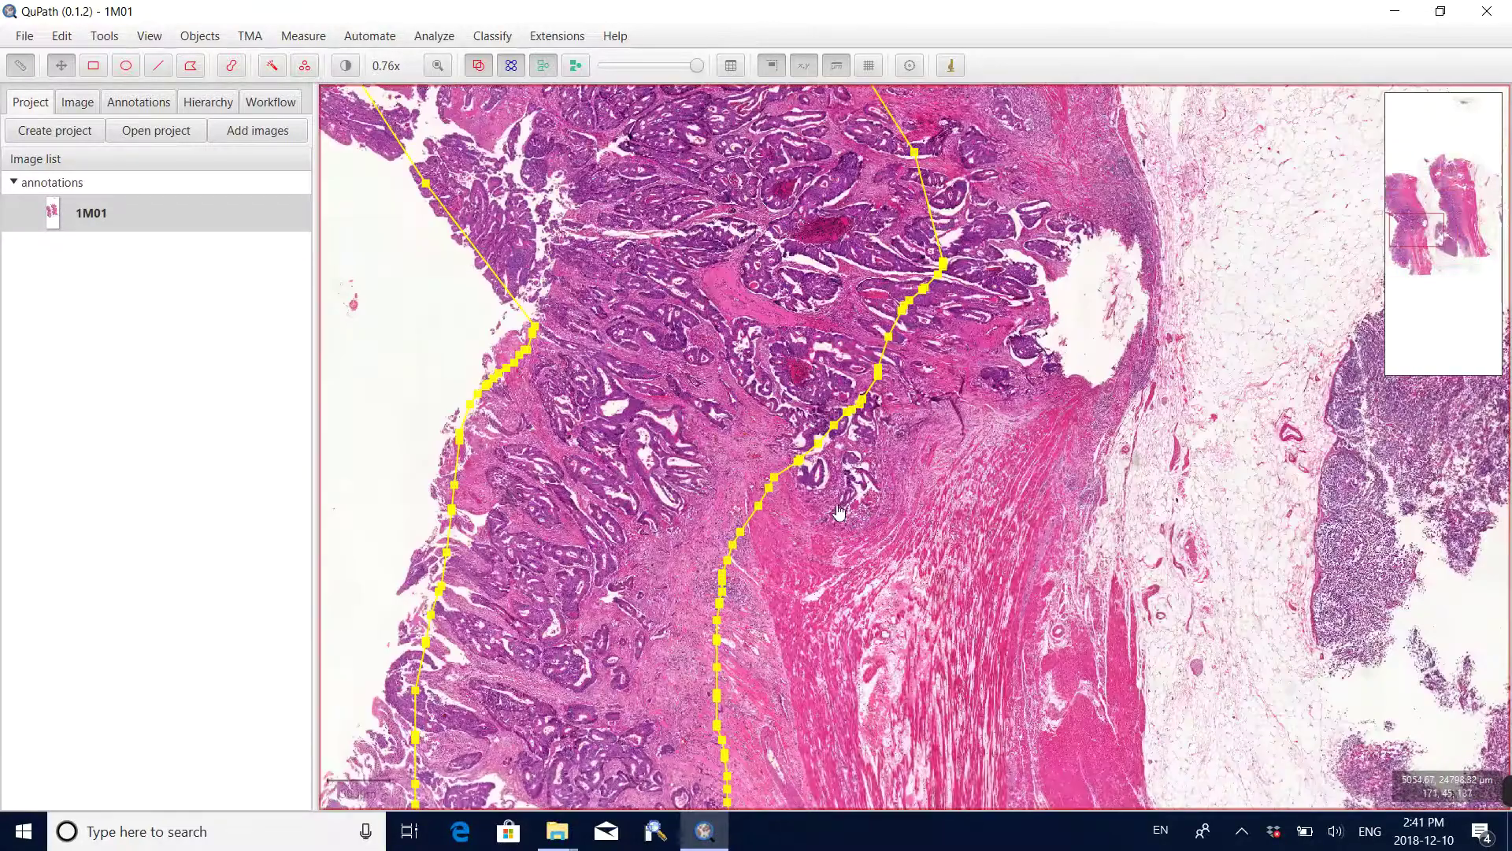
scroll(836, 516, up, 3)
drag(820, 548, 920, 530)
scroll(918, 521, up, 2)
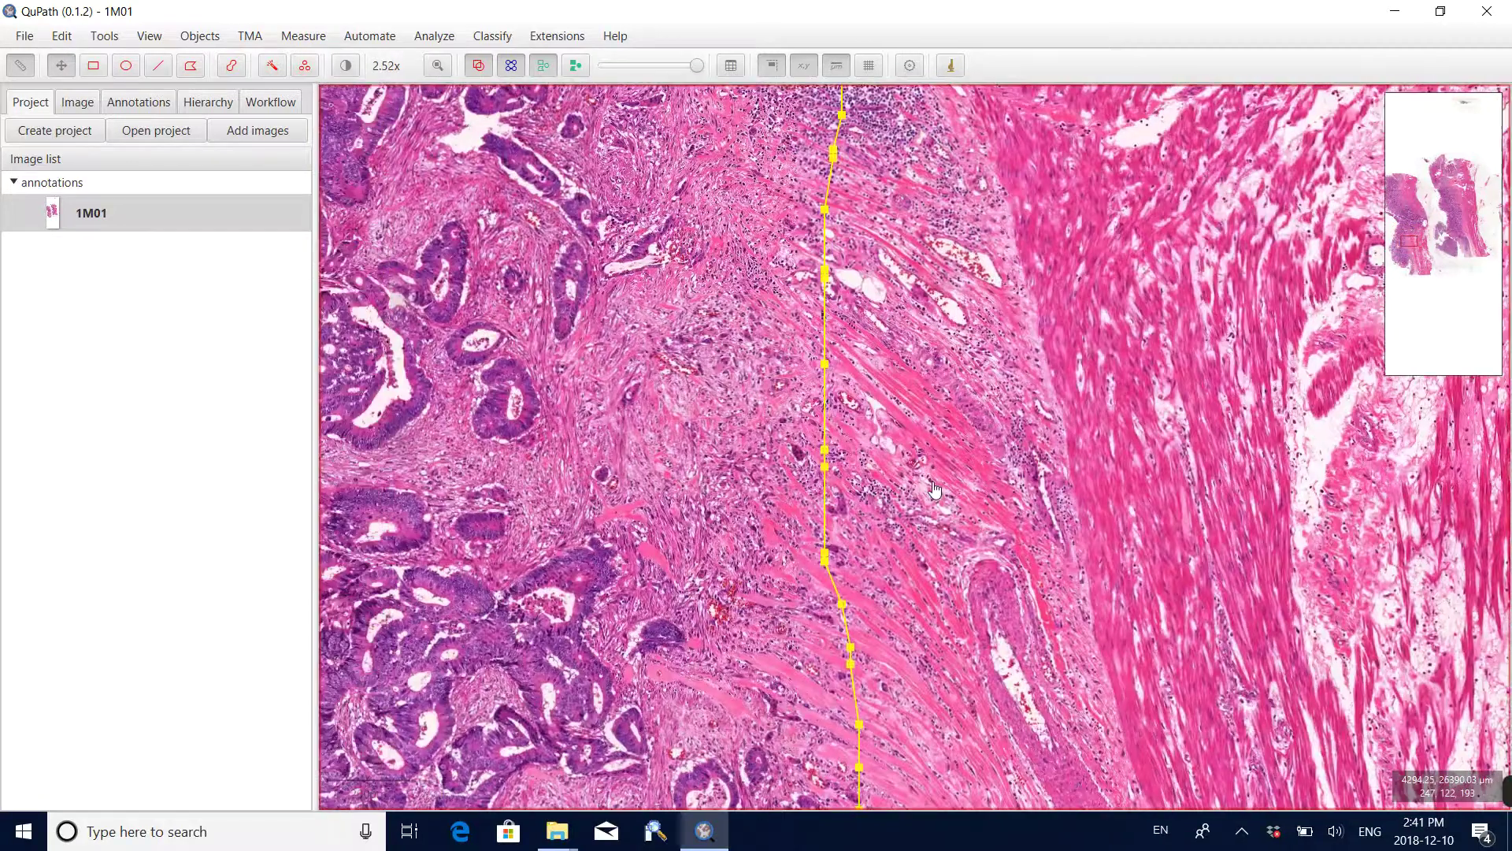
drag(850, 490, 961, 495)
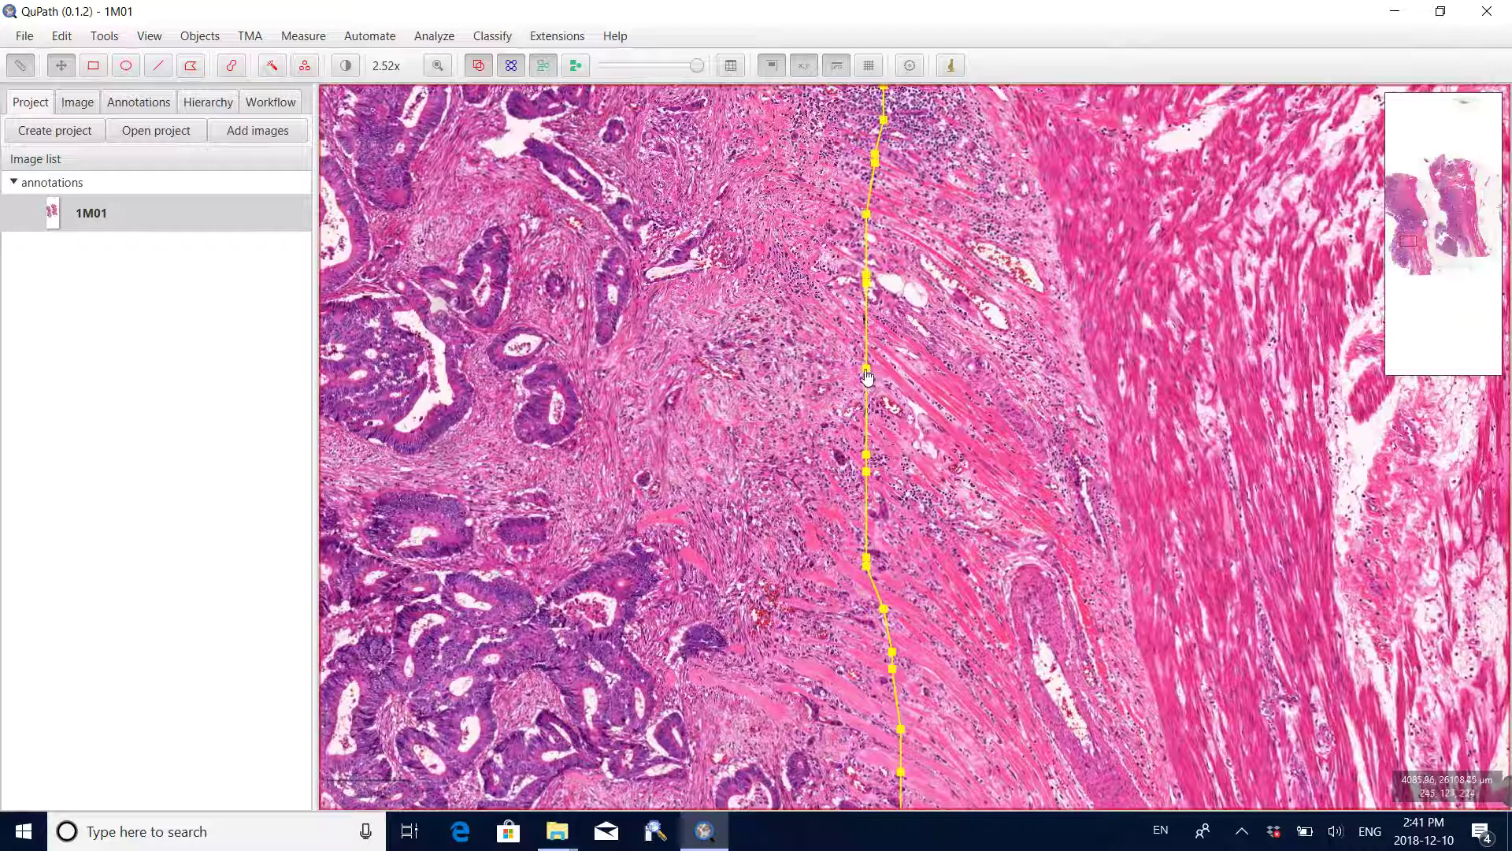
drag(868, 375, 737, 369)
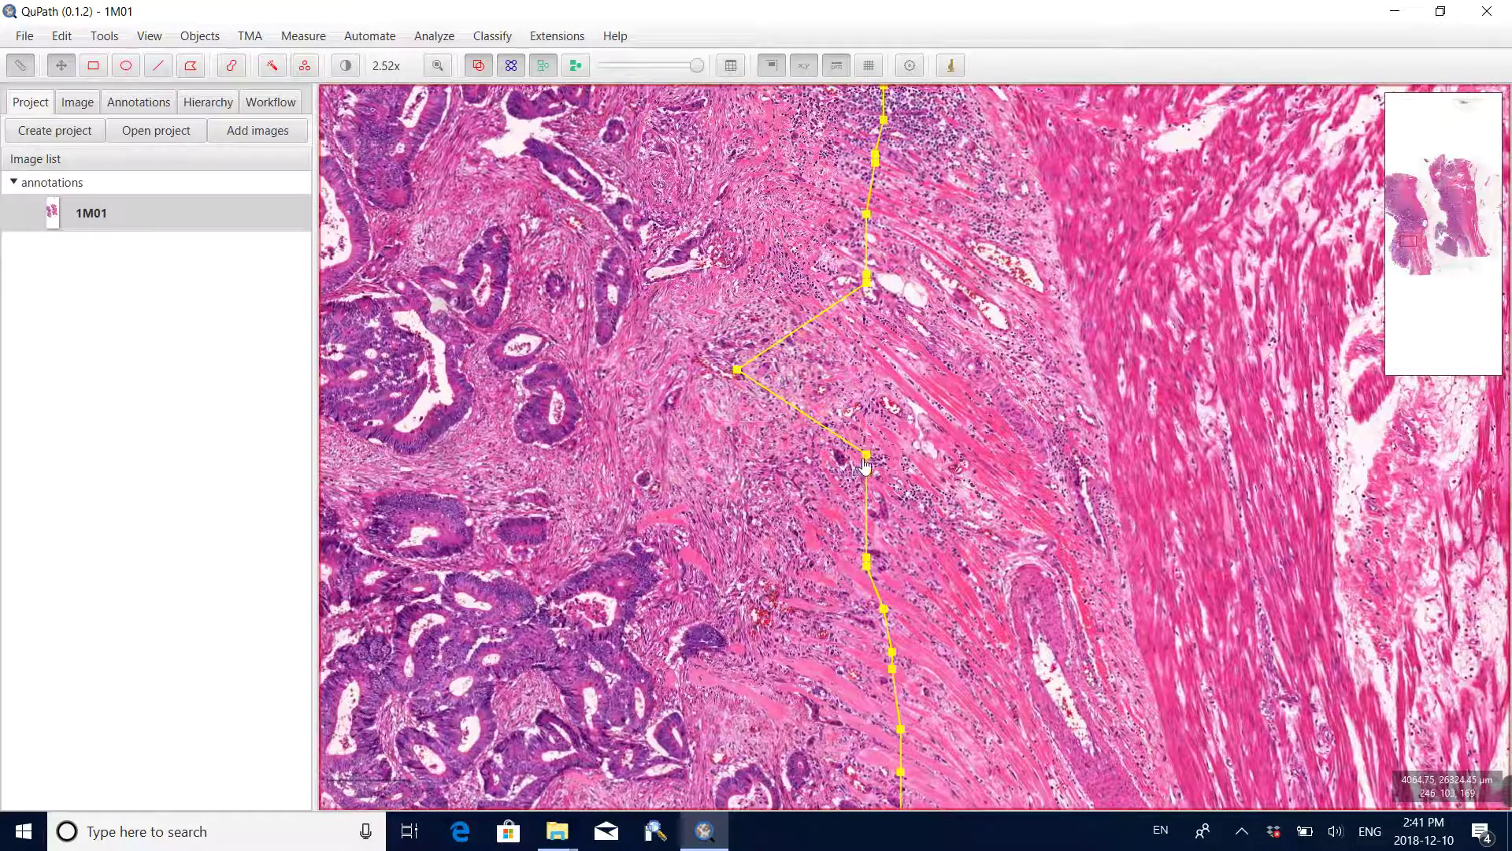
drag(865, 465, 737, 462)
drag(865, 471, 738, 507)
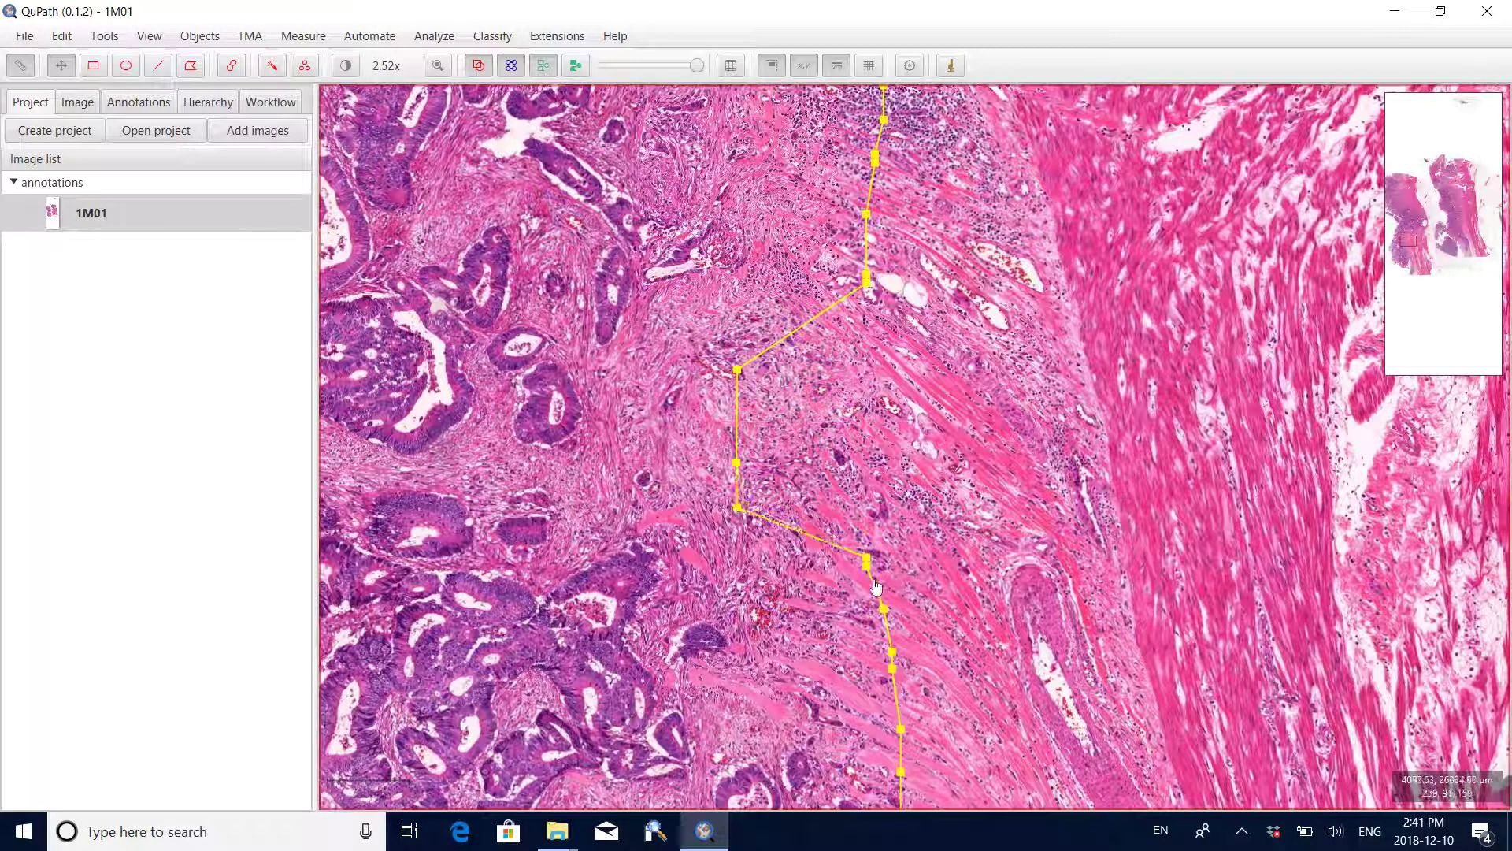
drag(866, 565, 748, 603)
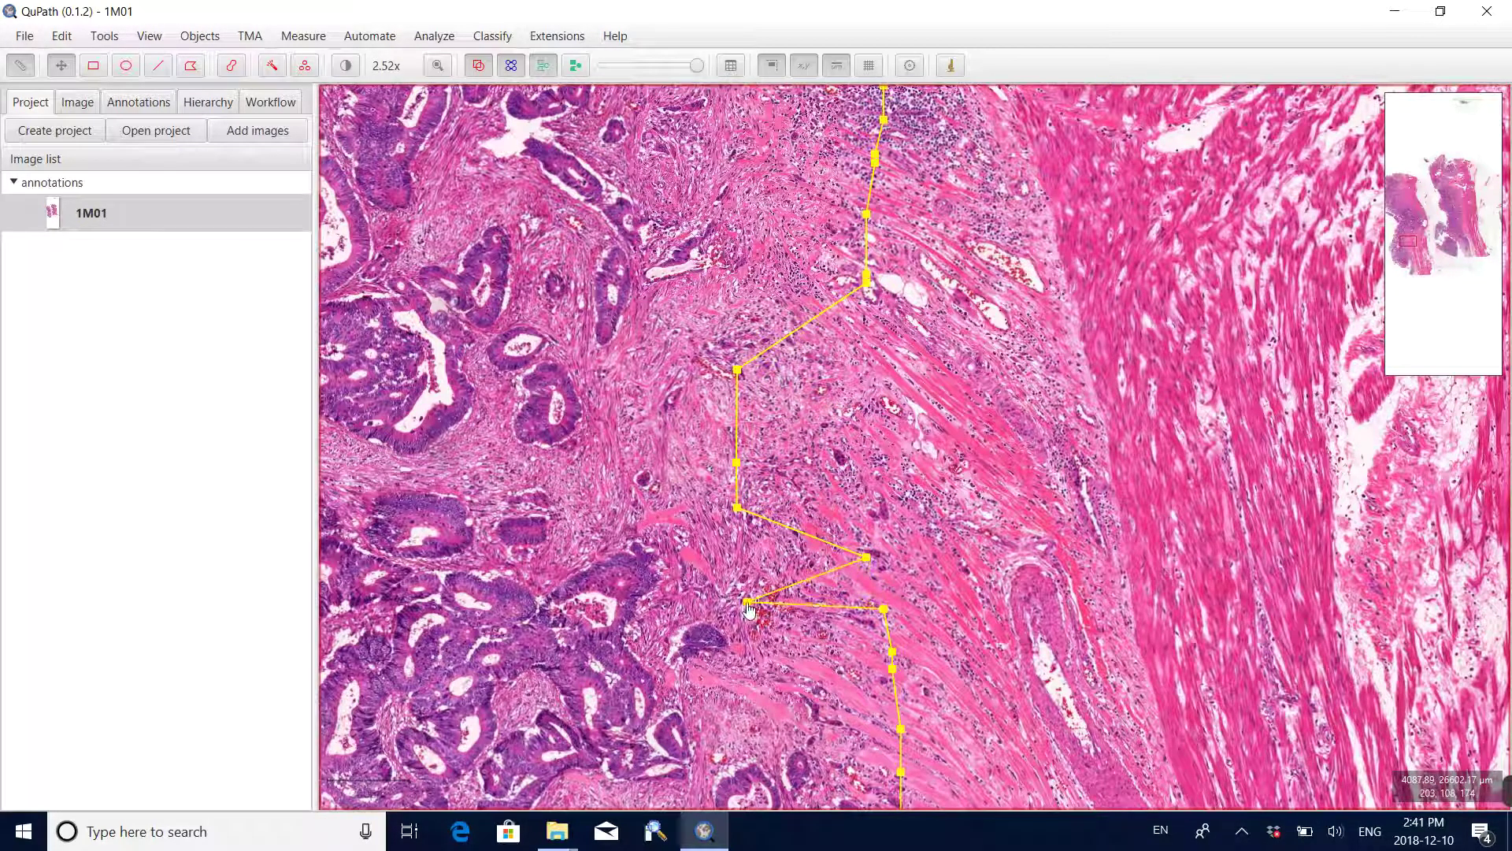
drag(866, 558, 740, 561)
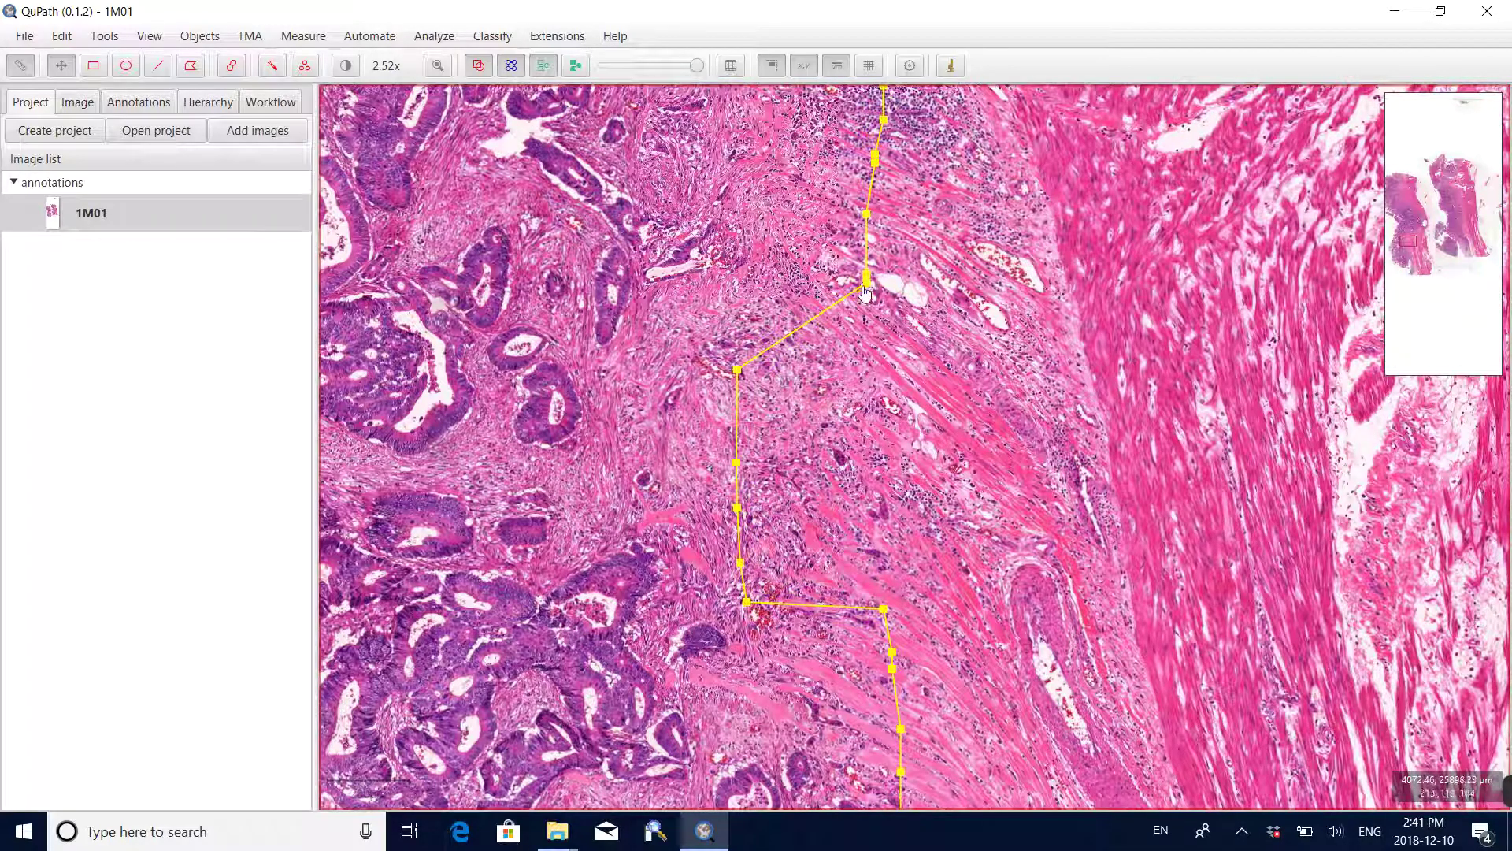
- Move the three vertices just above the reshaped stretch inward to continue the corrected border upward
drag(866, 283, 758, 276)
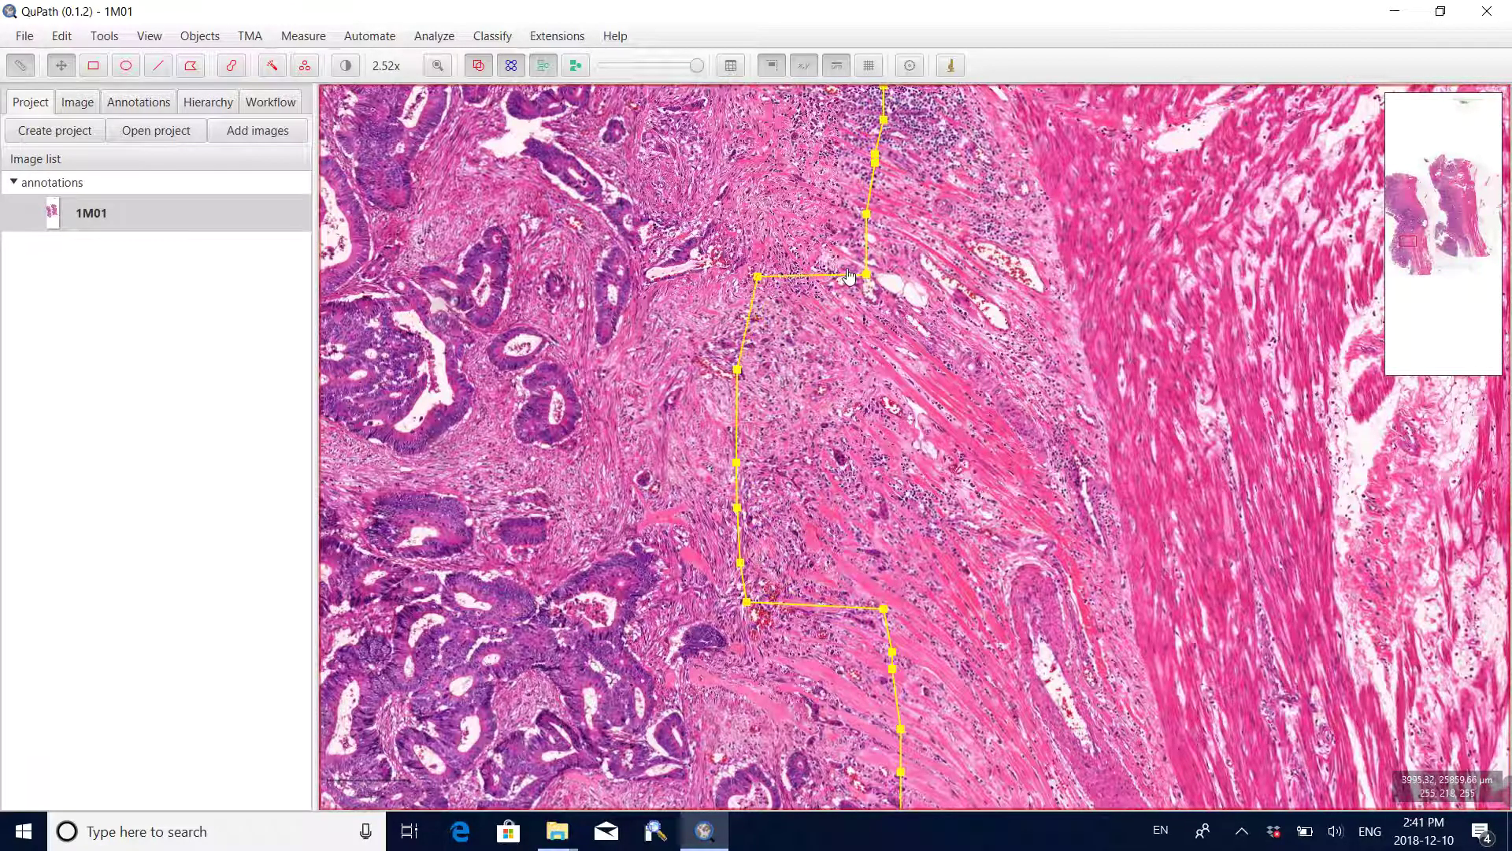
drag(865, 274, 760, 211)
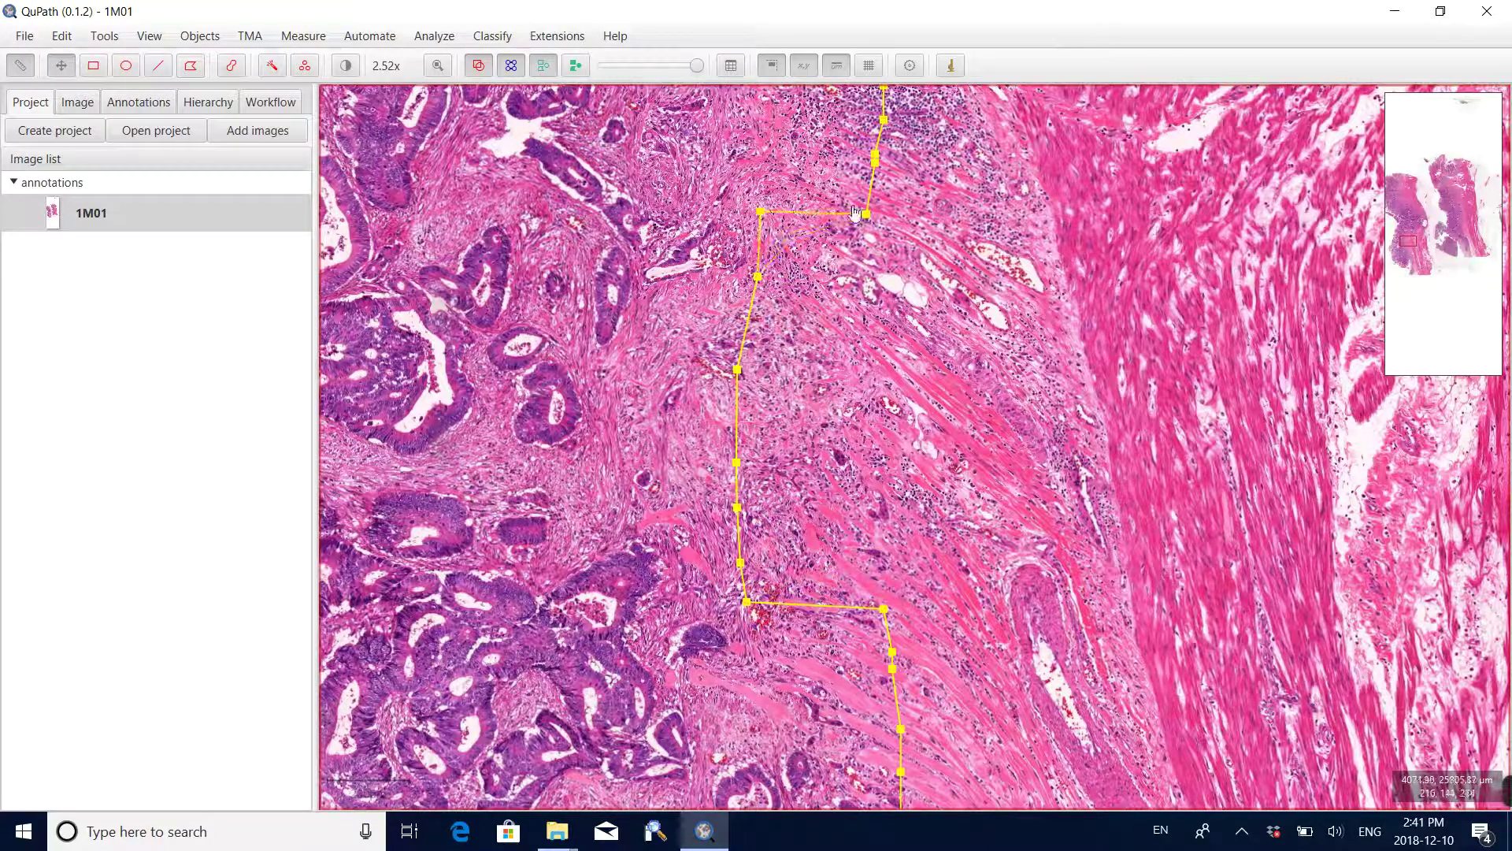
drag(867, 214, 800, 180)
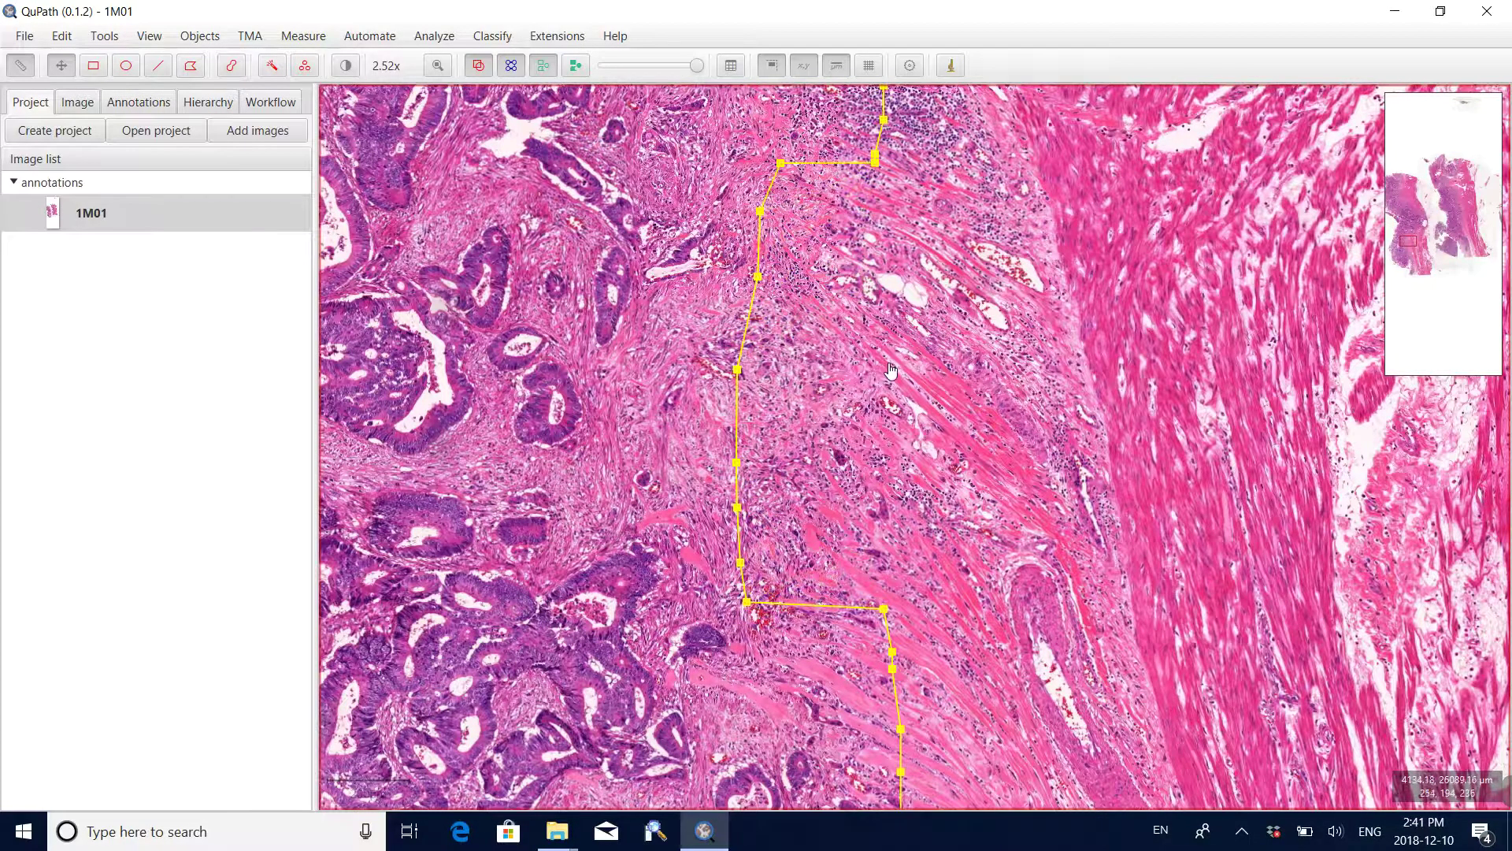
- Start a second polygon annotation on the right tissue section, placing its first vertices along the upper edge of the purple glandular region
scroll(898, 377, down, 3)
scroll(908, 379, down, 3)
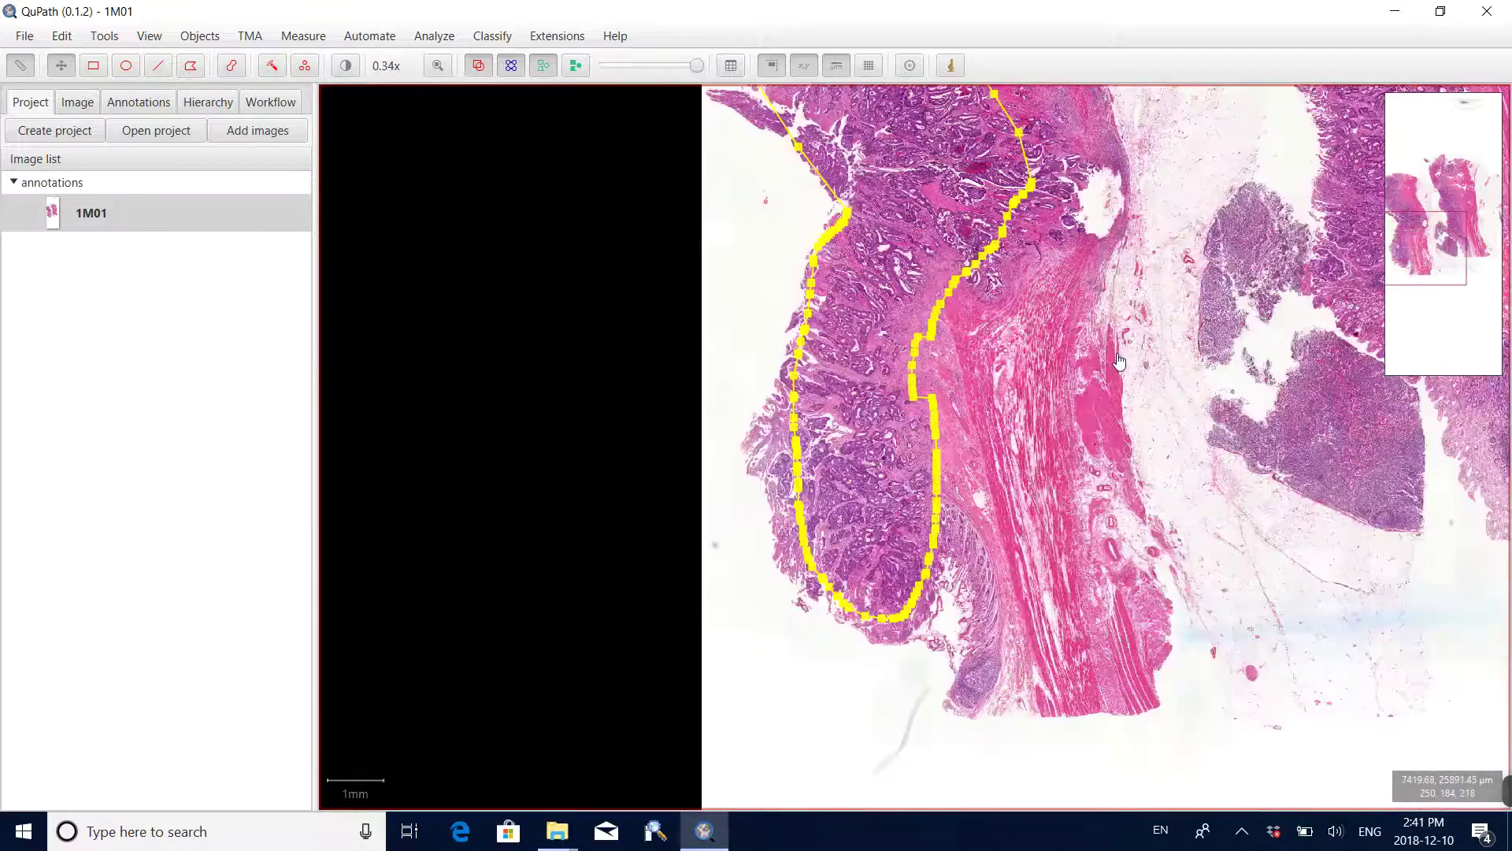
drag(1119, 361, 895, 493)
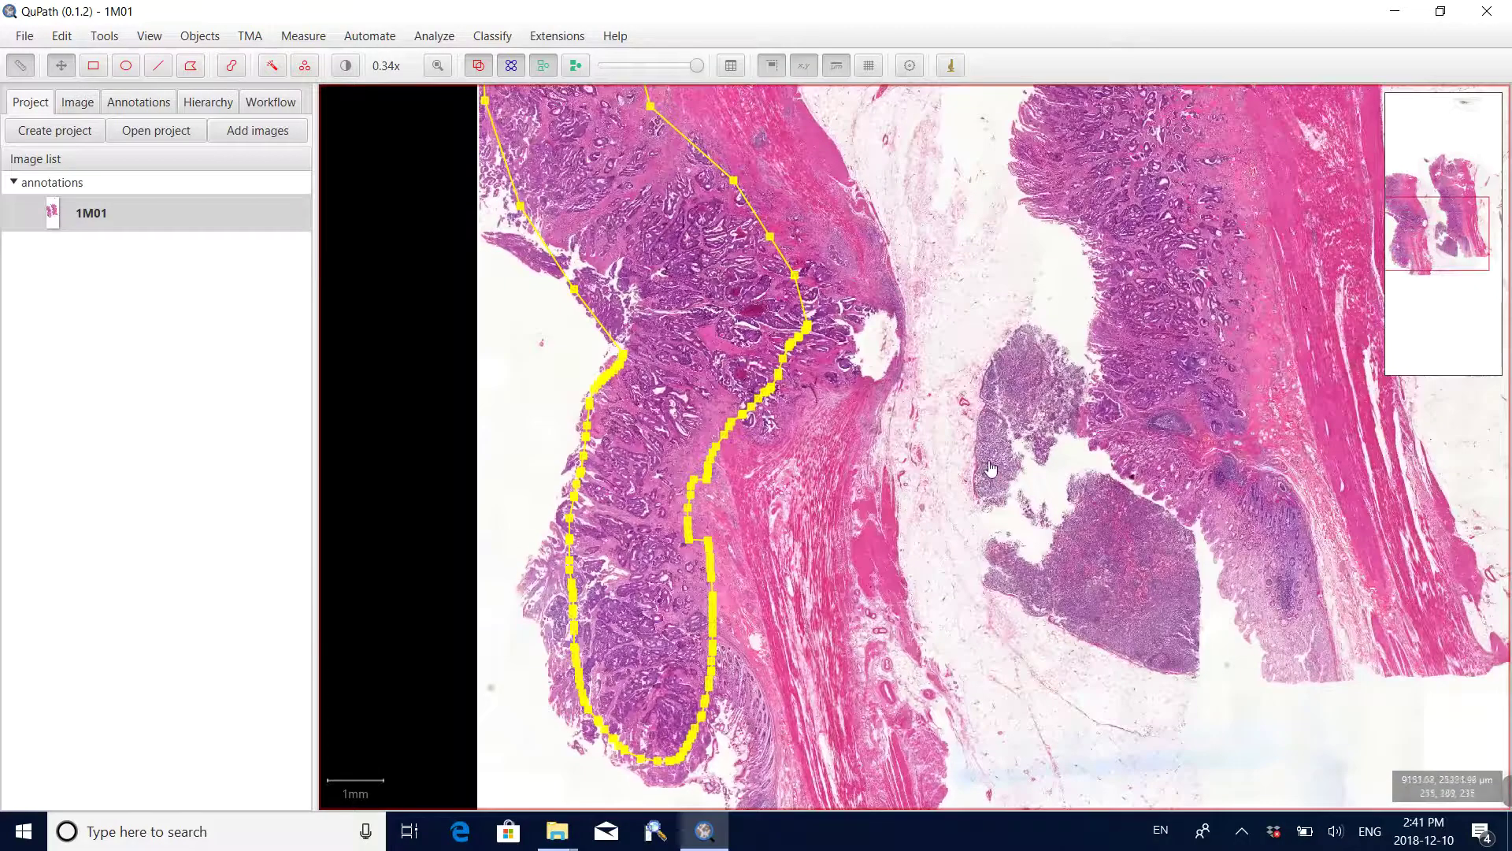
drag(1055, 313, 904, 458)
scroll(937, 452, up, 3)
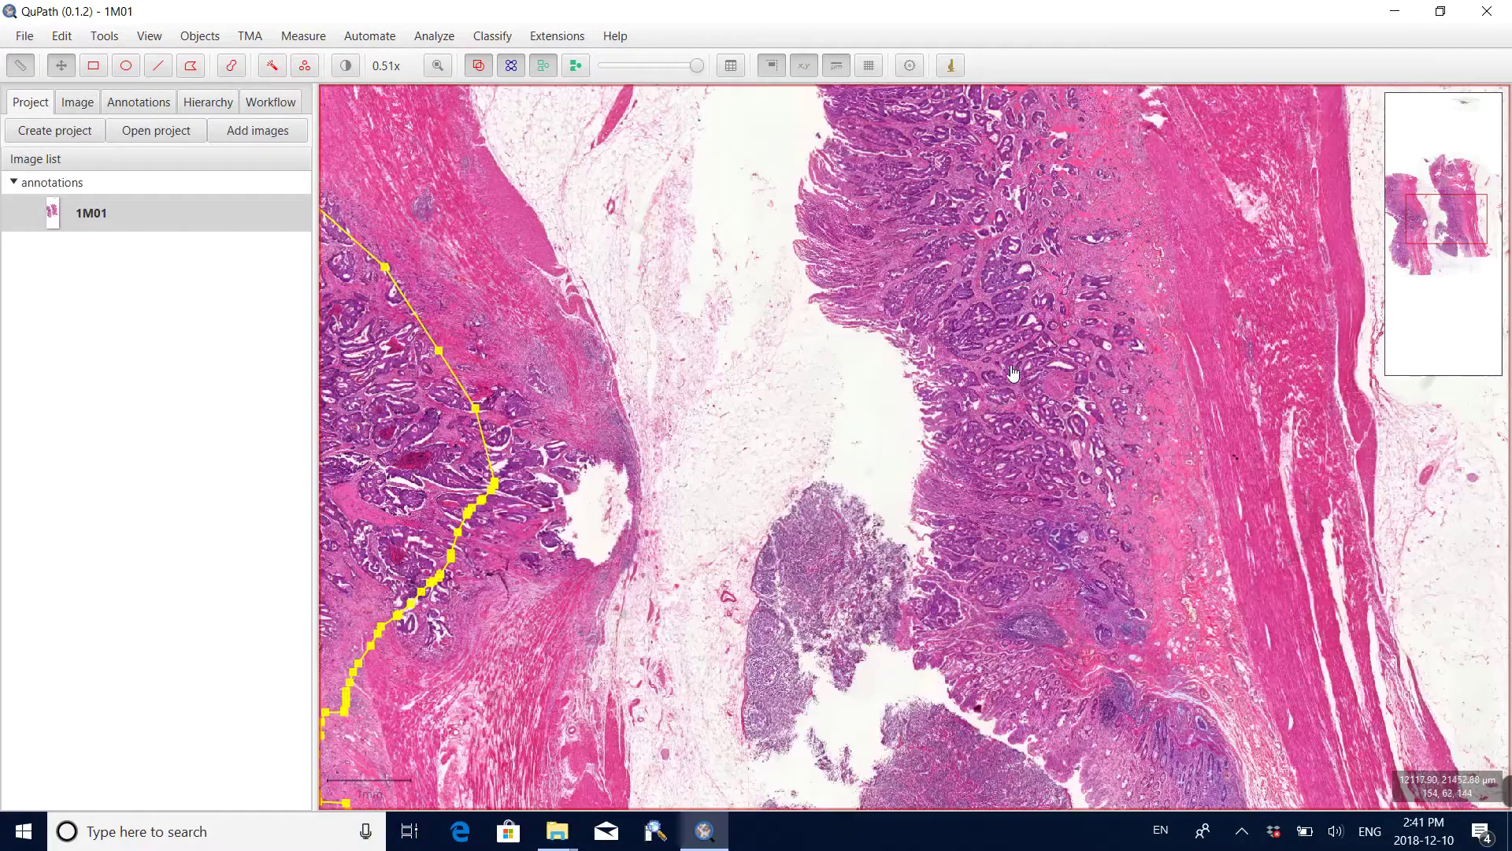
scroll(970, 445, down, 3)
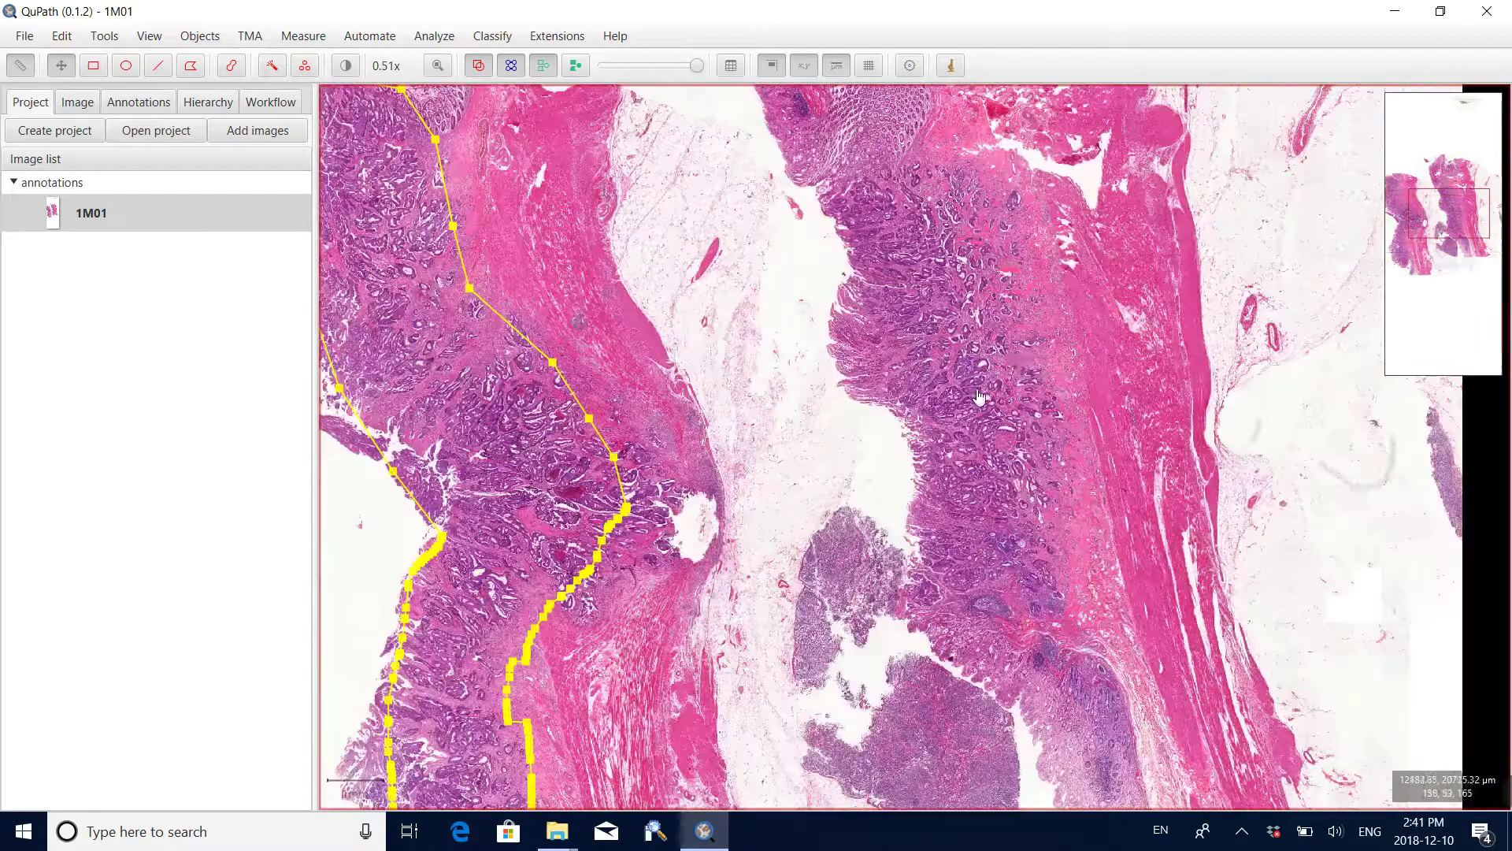
drag(1026, 361, 951, 387)
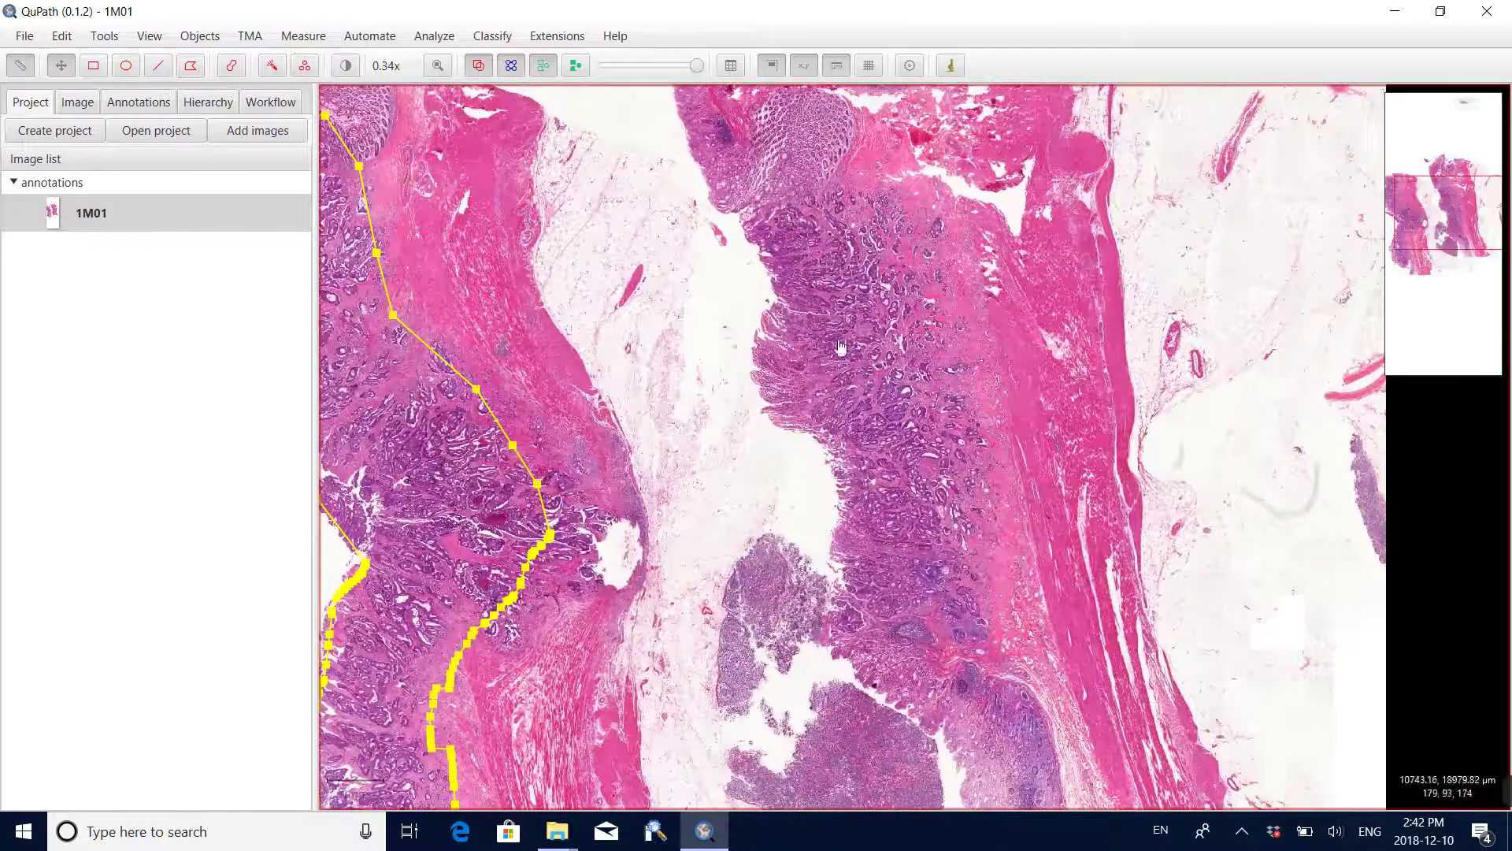
click(191, 68)
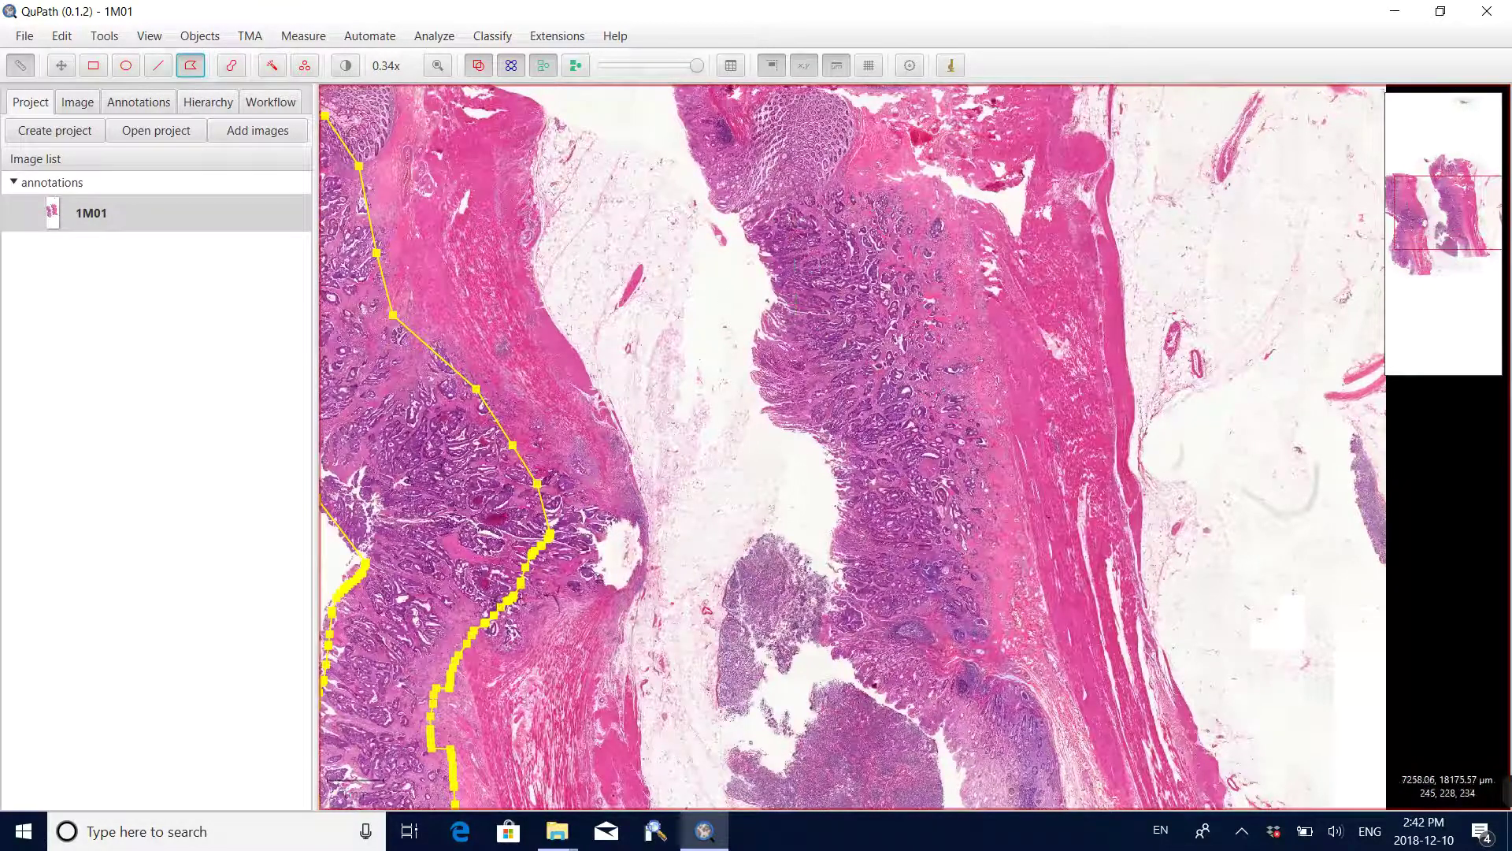
click(760, 248)
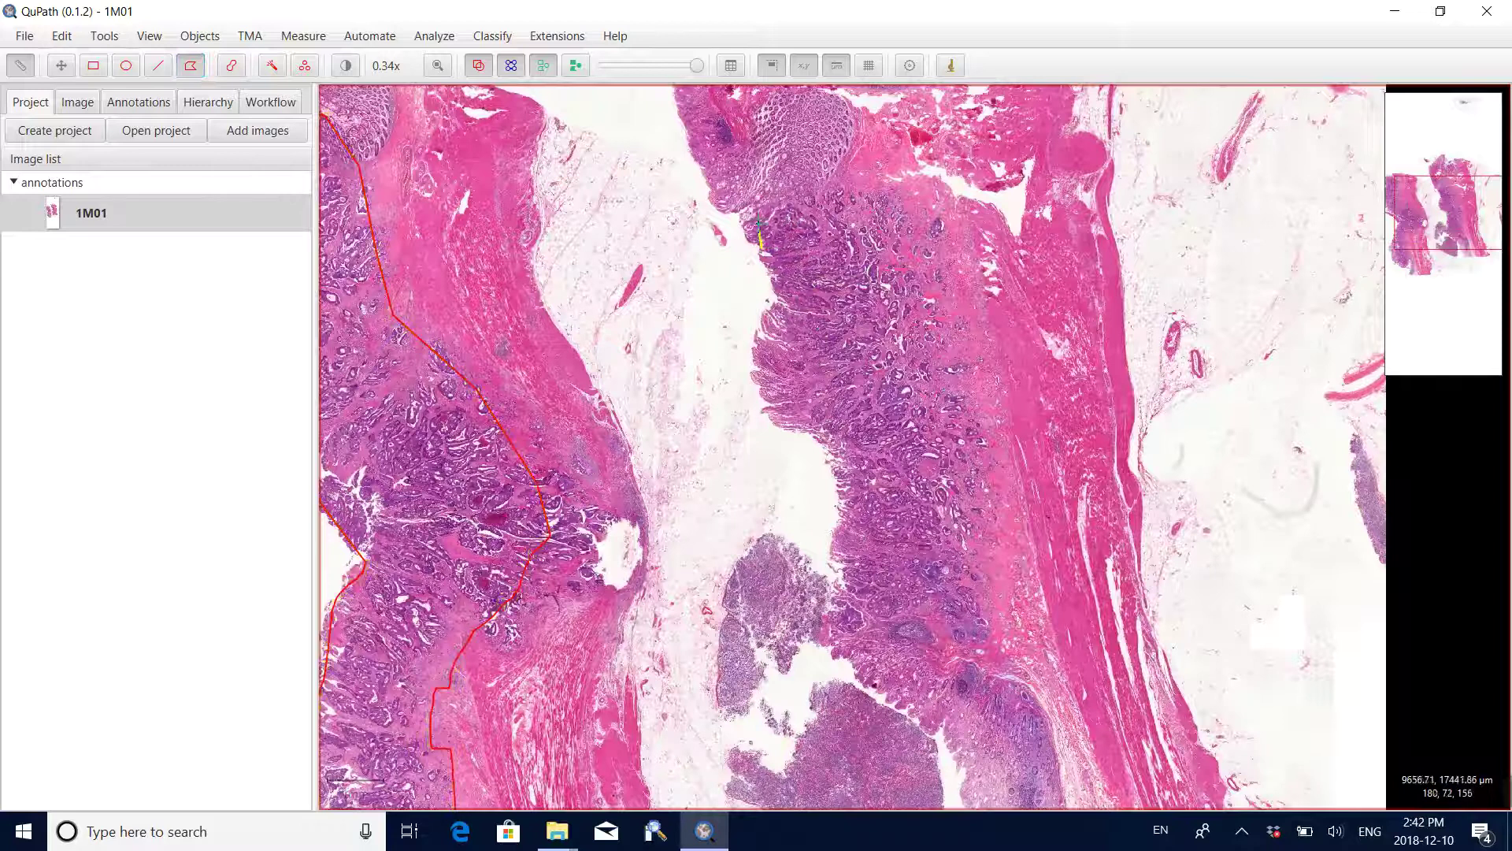
click(760, 212)
click(831, 197)
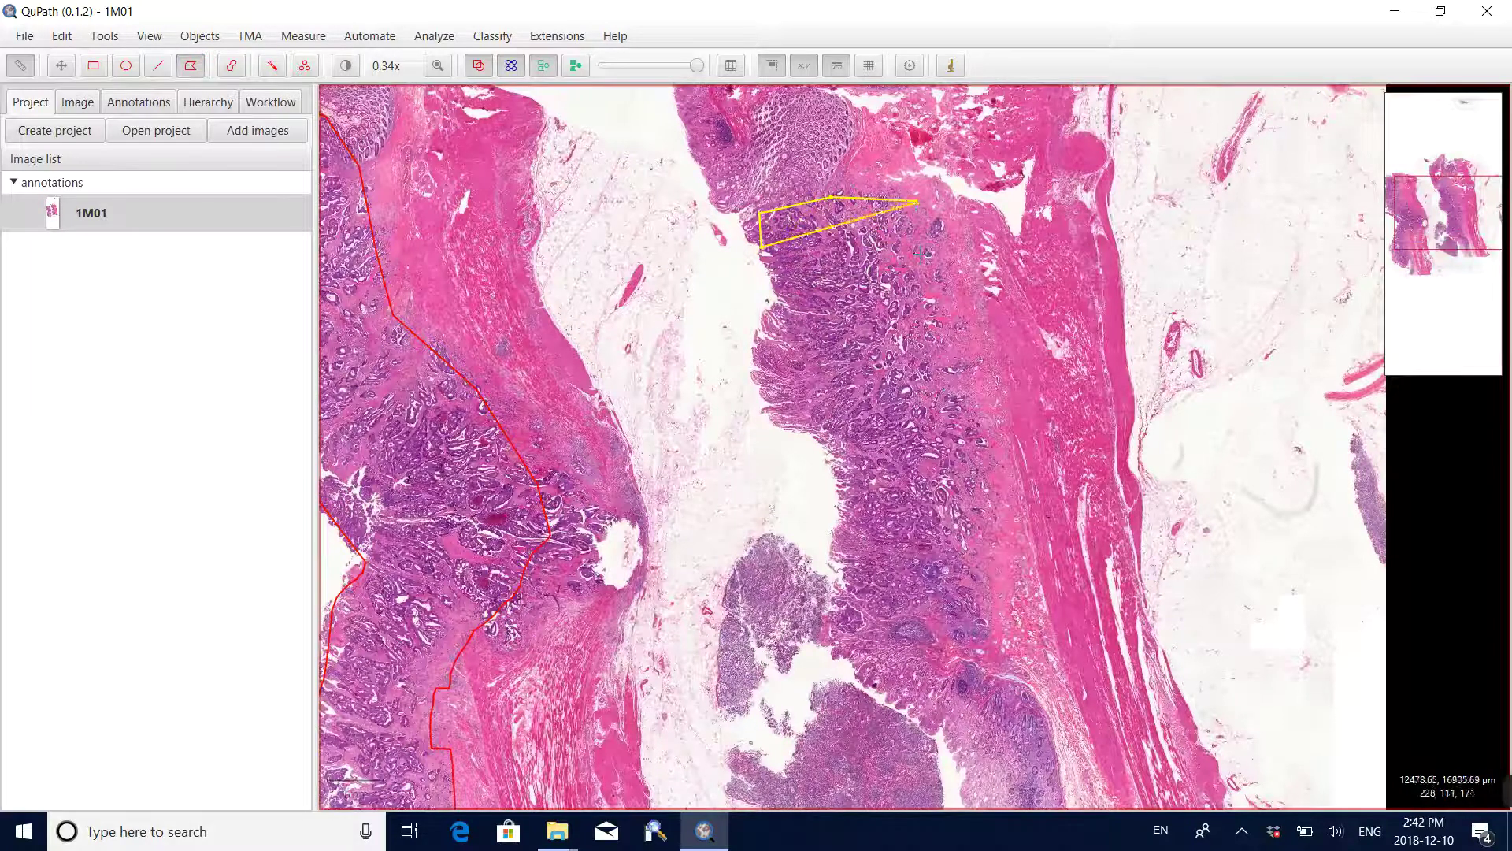
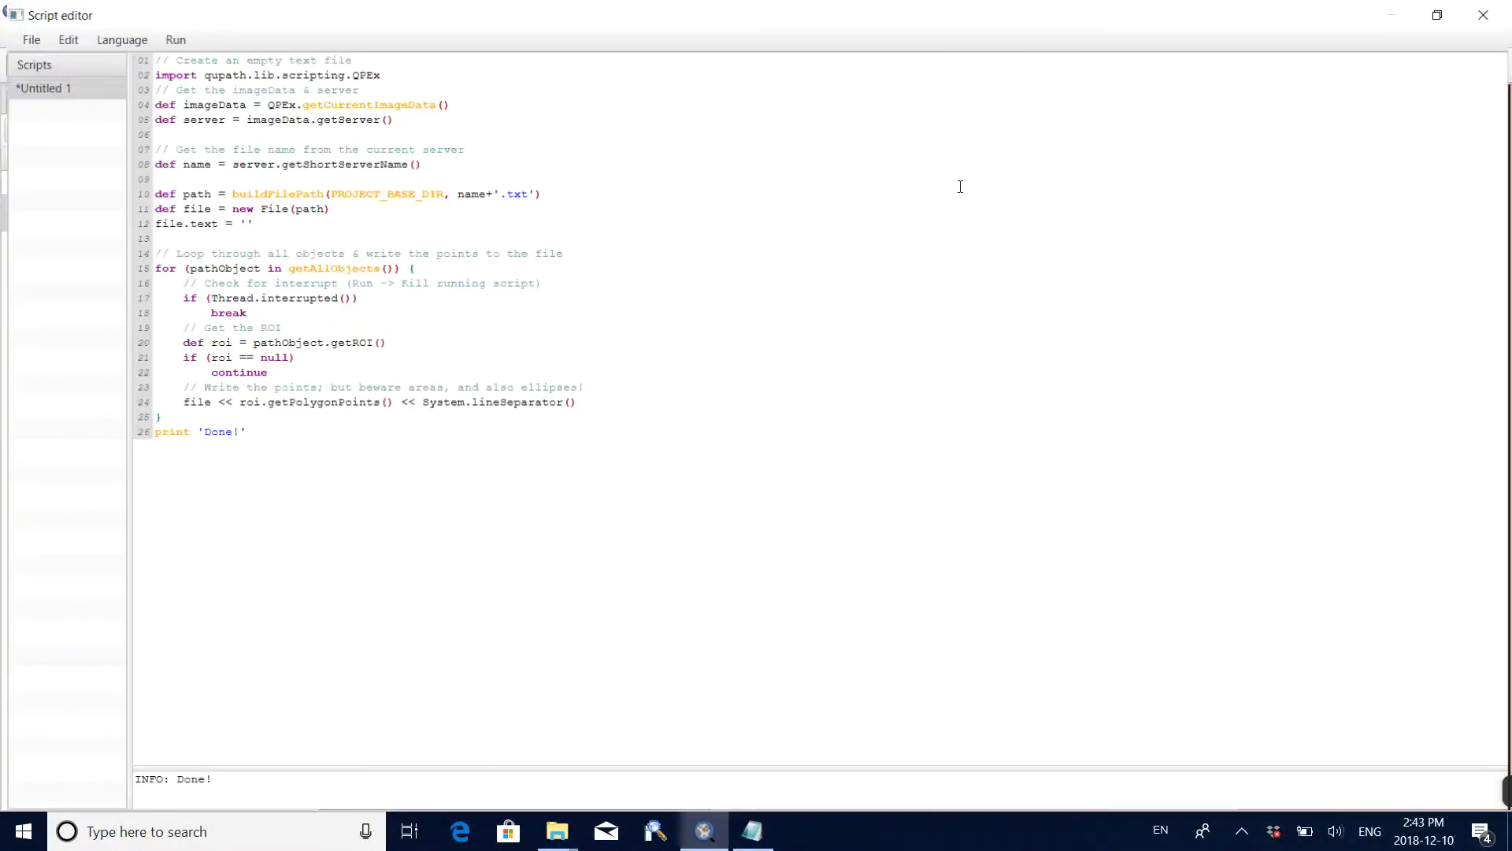
- Restore the Script editor to a smaller window and inspect the exported 1M01 text file from the annotations folder in File Explorer
click(1441, 11)
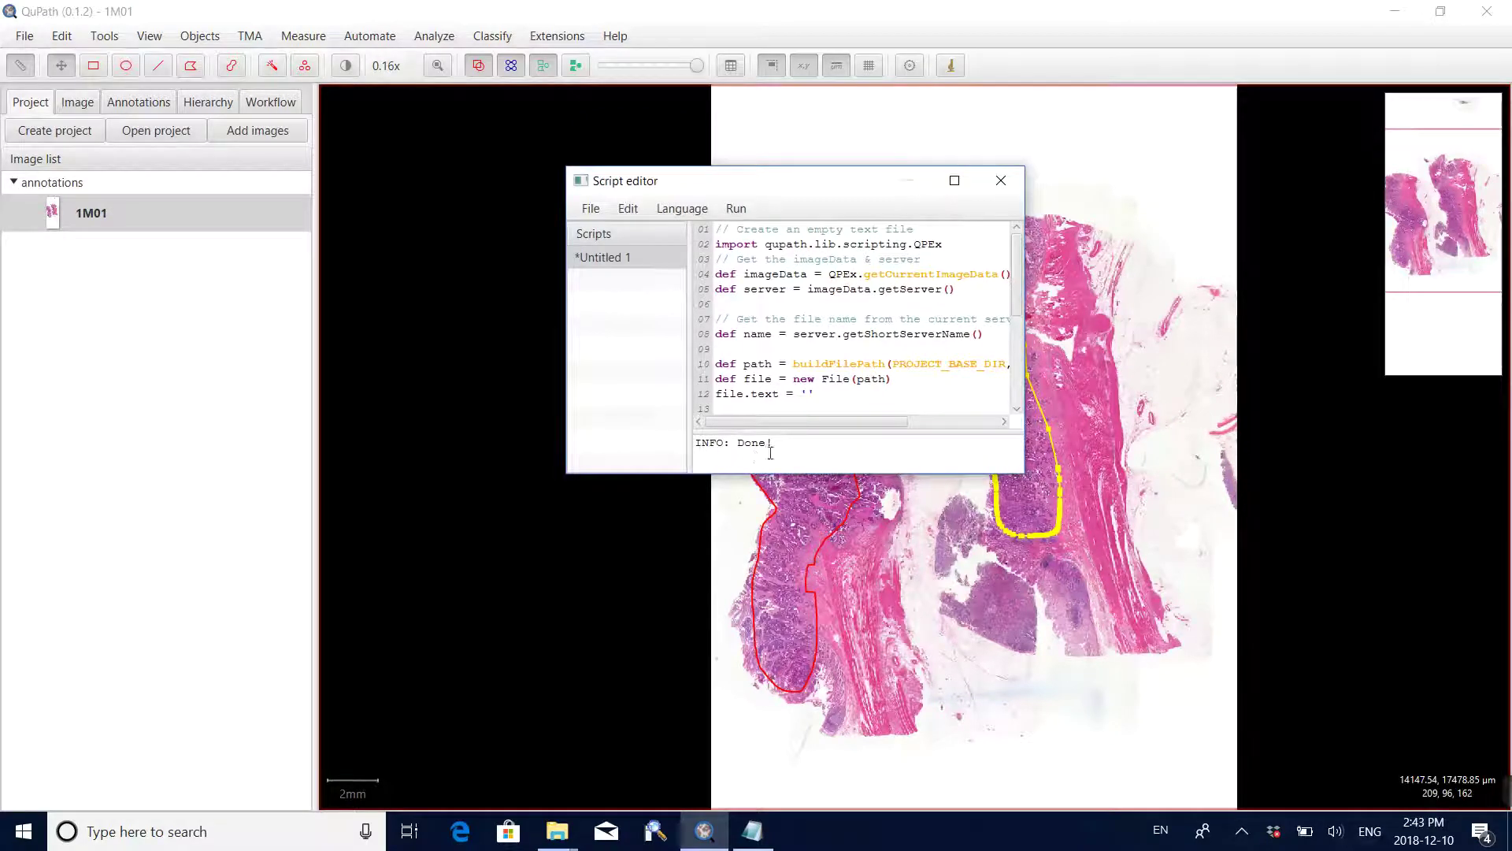
click(566, 838)
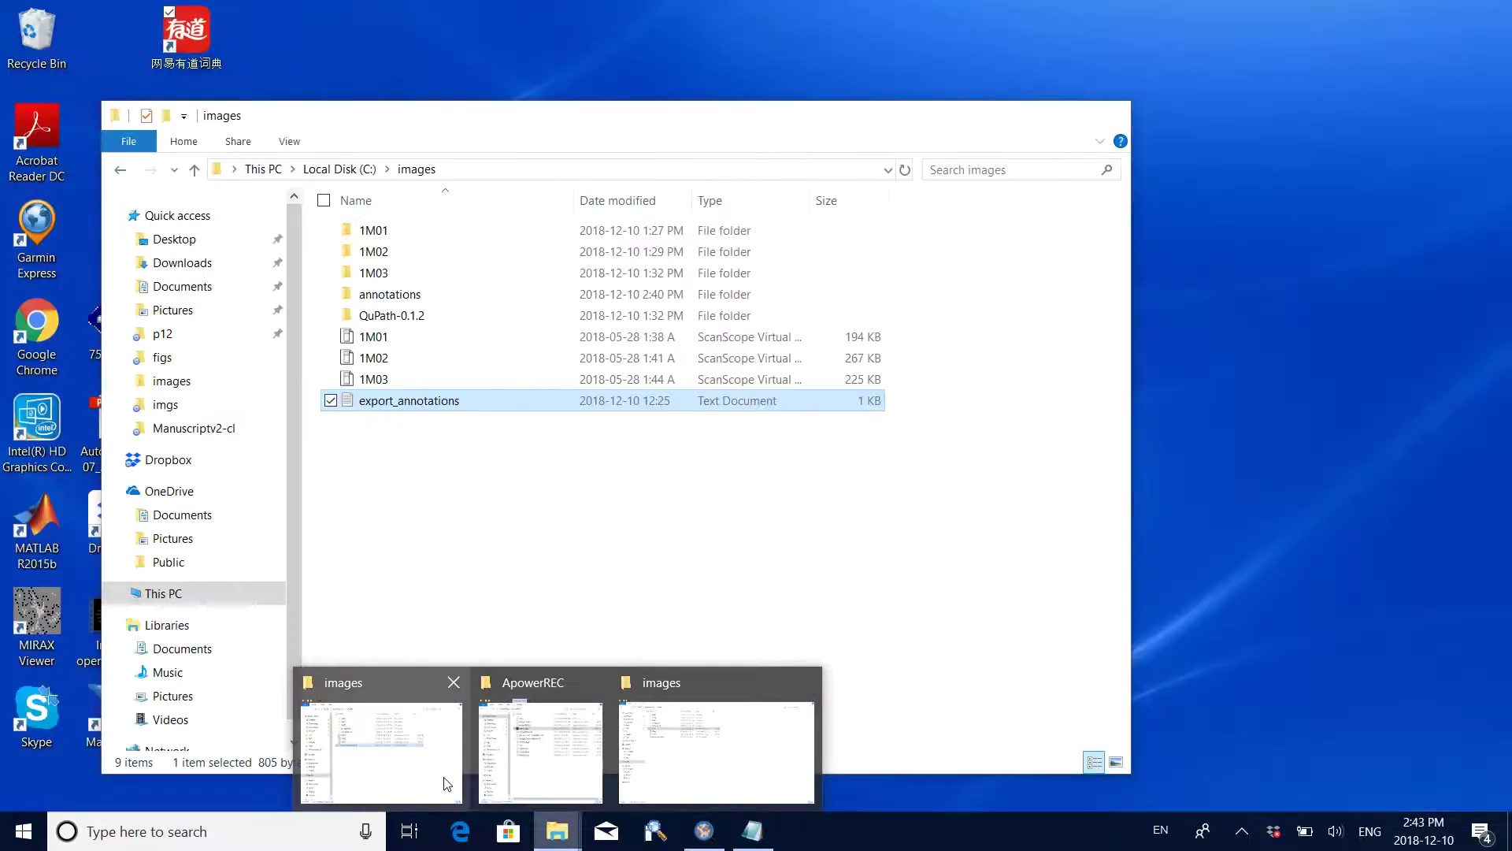
click(442, 776)
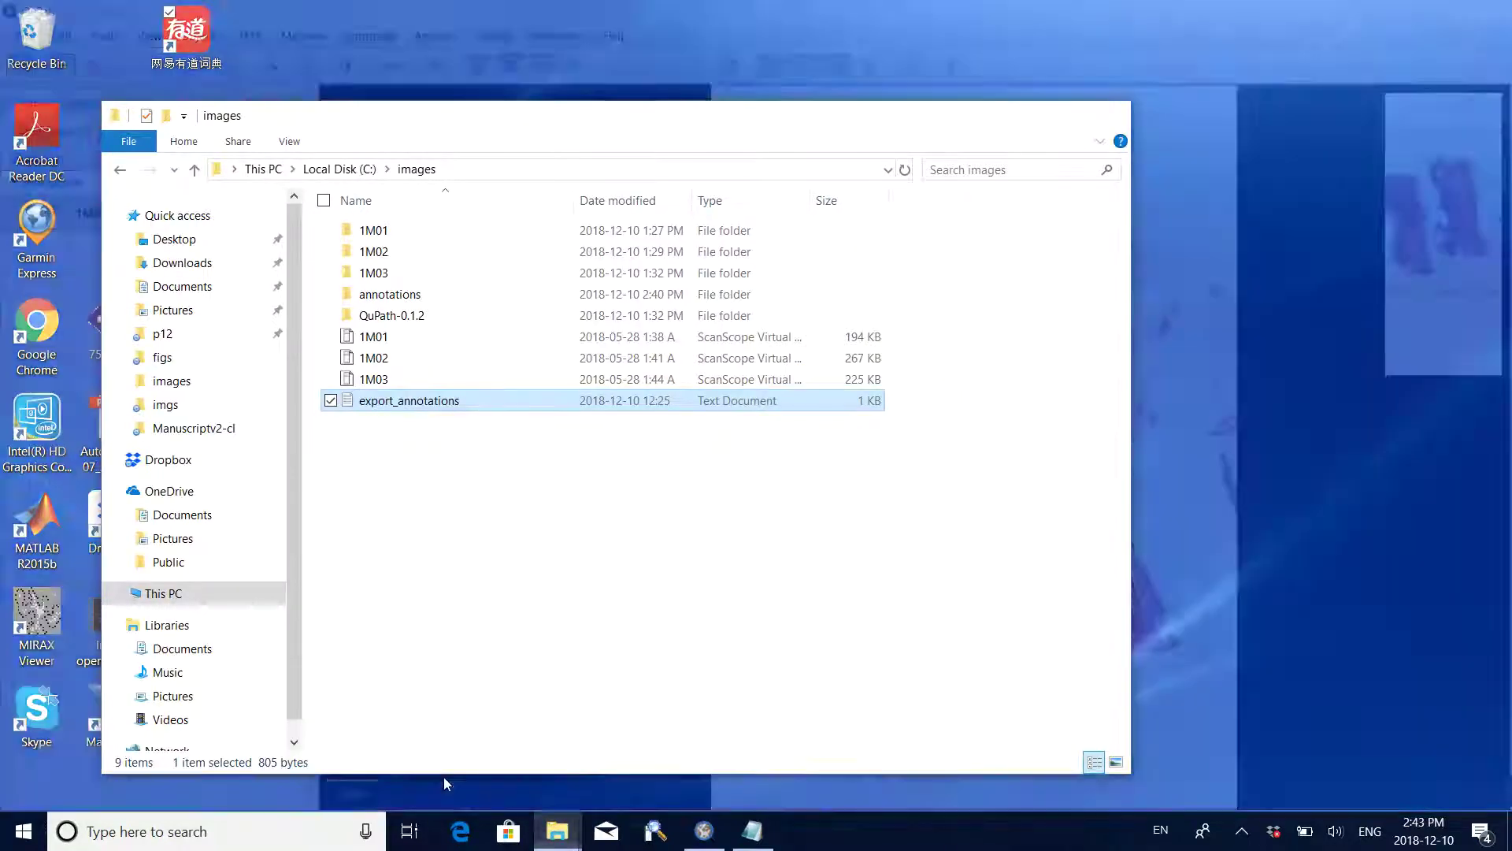
double_click(428, 301)
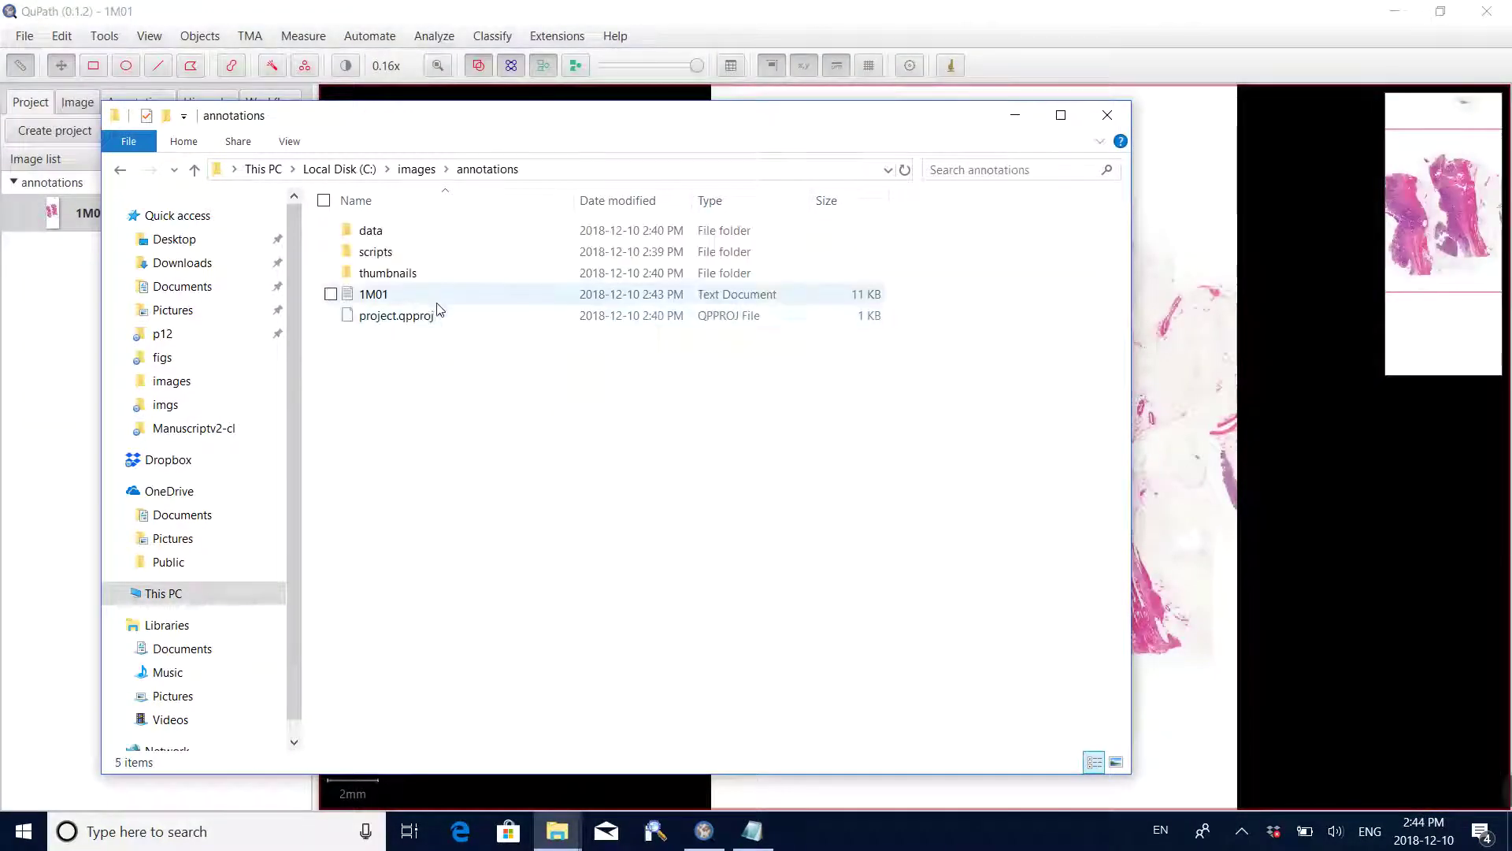
double_click(374, 295)
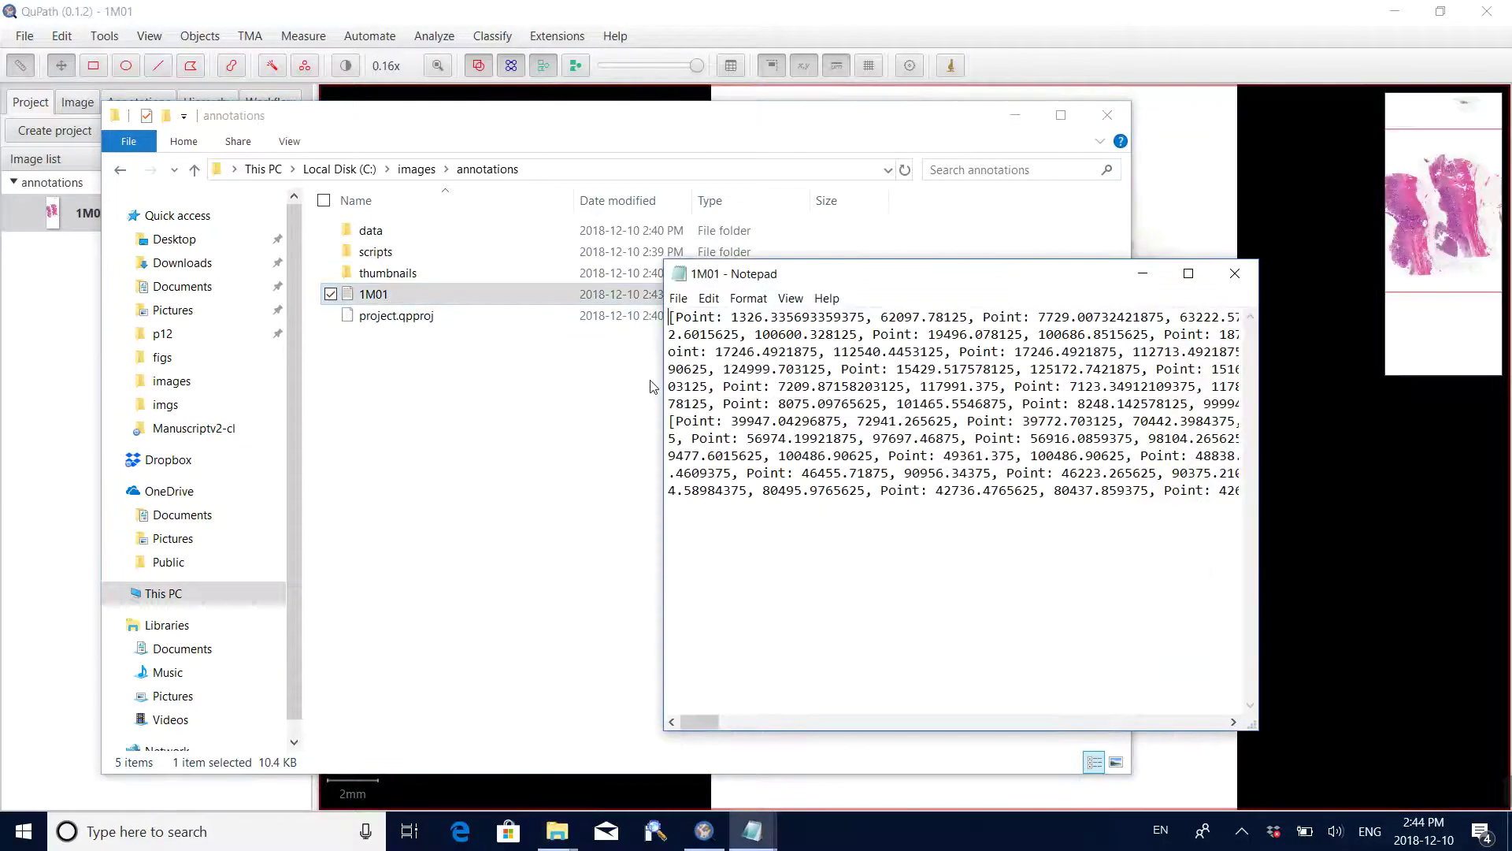
drag(938, 282, 716, 278)
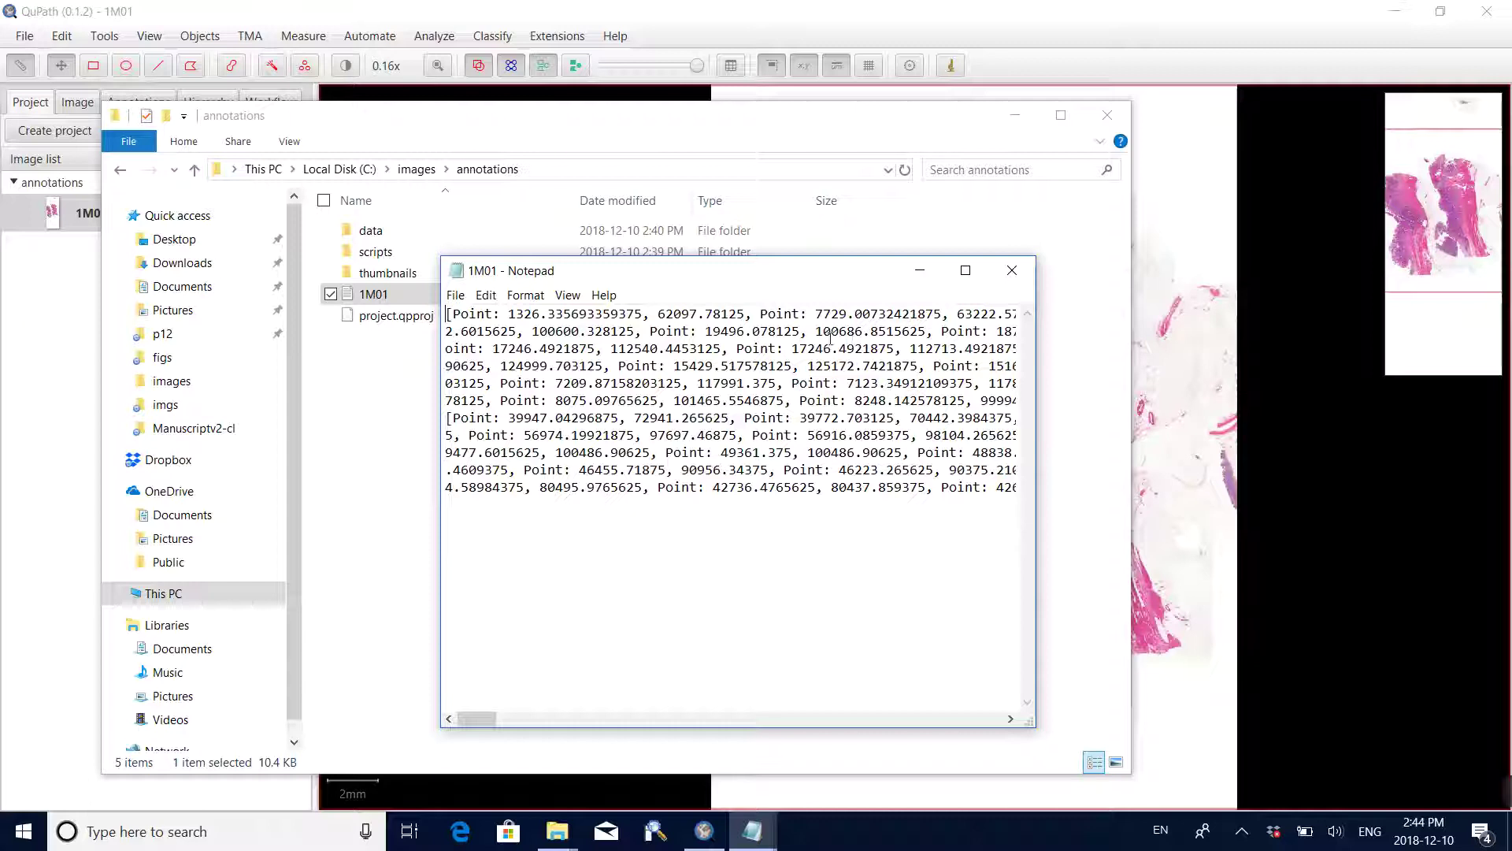
- Close the 1M01 text file, put away the annotations folder window, and place a smaller QuPath window beside the images folder
click(1013, 270)
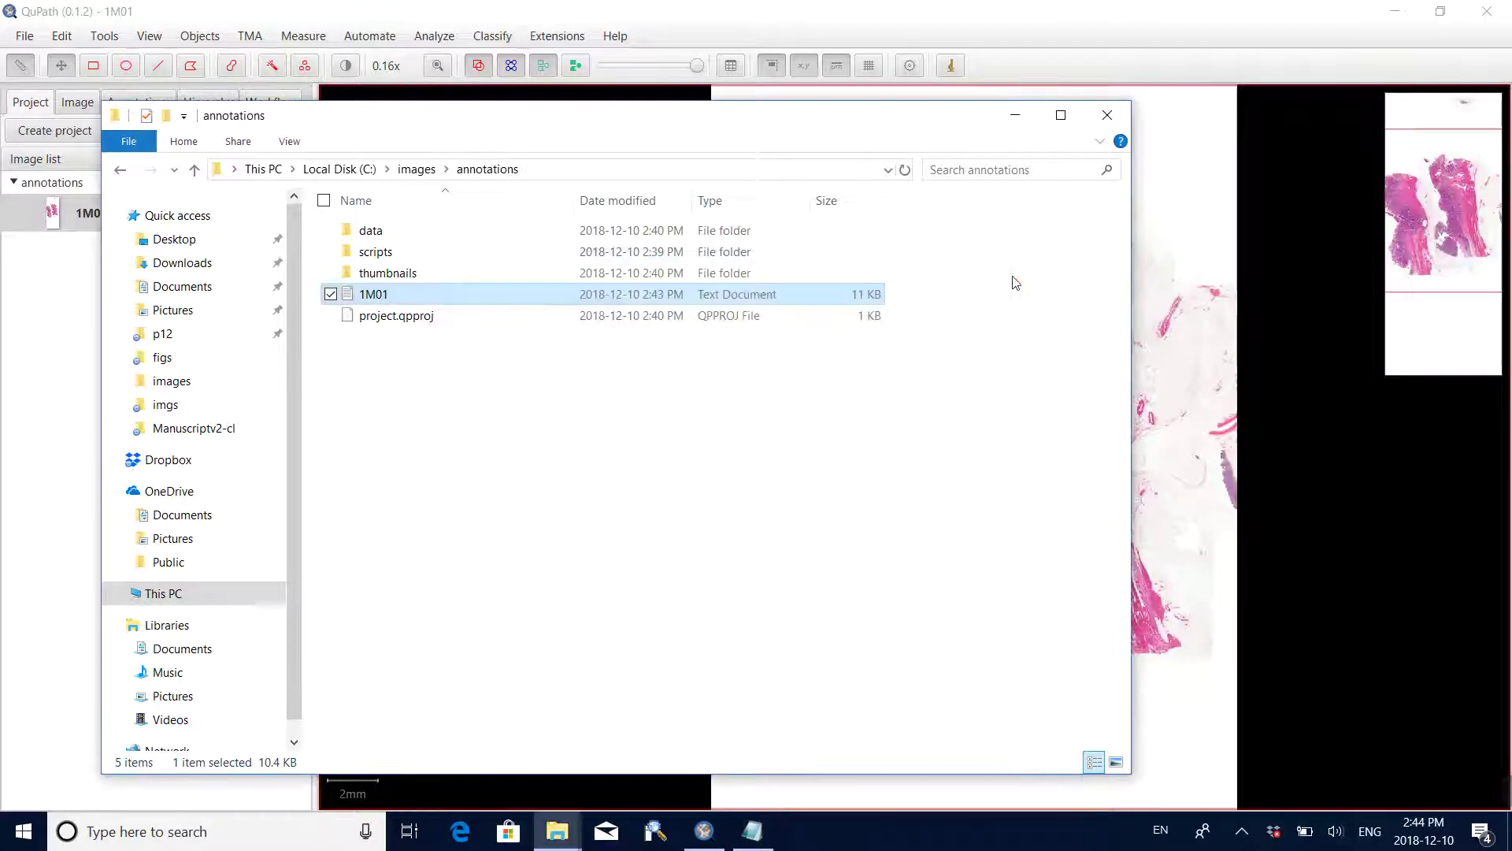
click(1016, 115)
click(1000, 181)
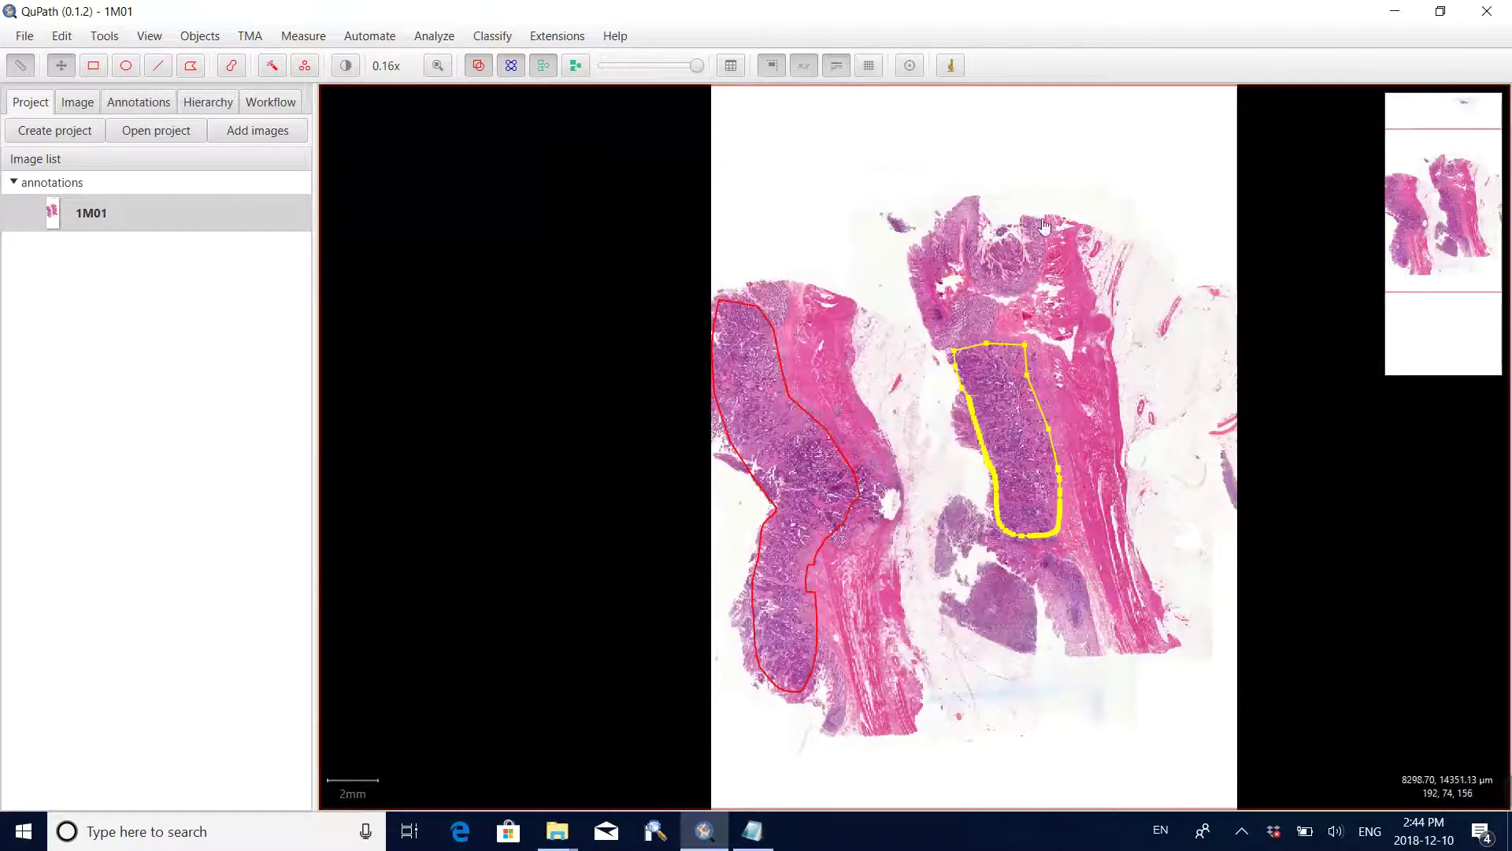
click(1440, 11)
drag(1026, 63, 1363, 60)
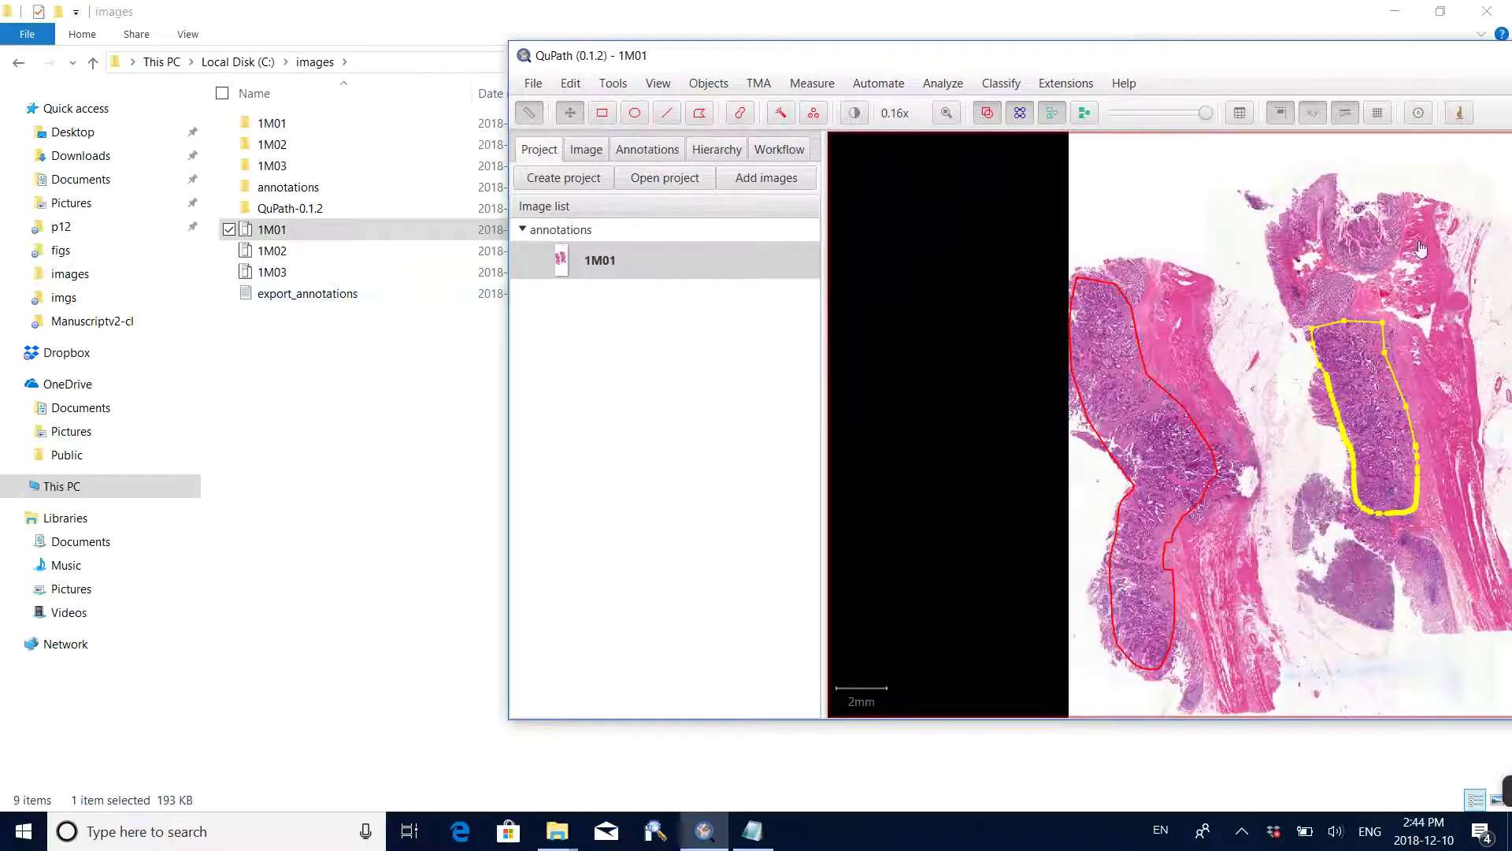
- Open slide 1M02 from the images folder in place of 1M01 and add it to the annotations project
click(277, 260)
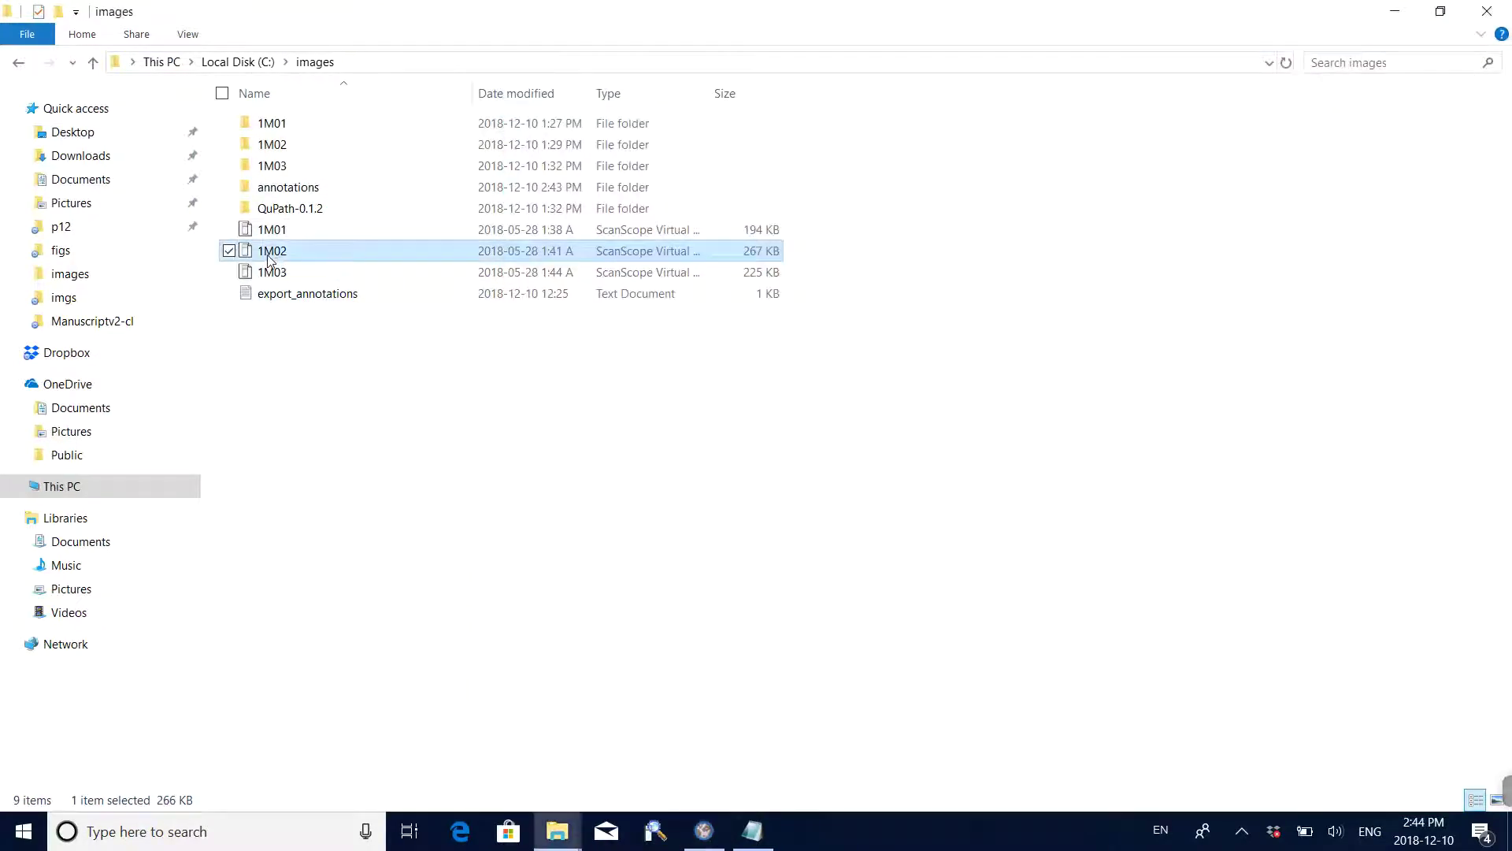
click(704, 831)
drag(284, 250, 1242, 408)
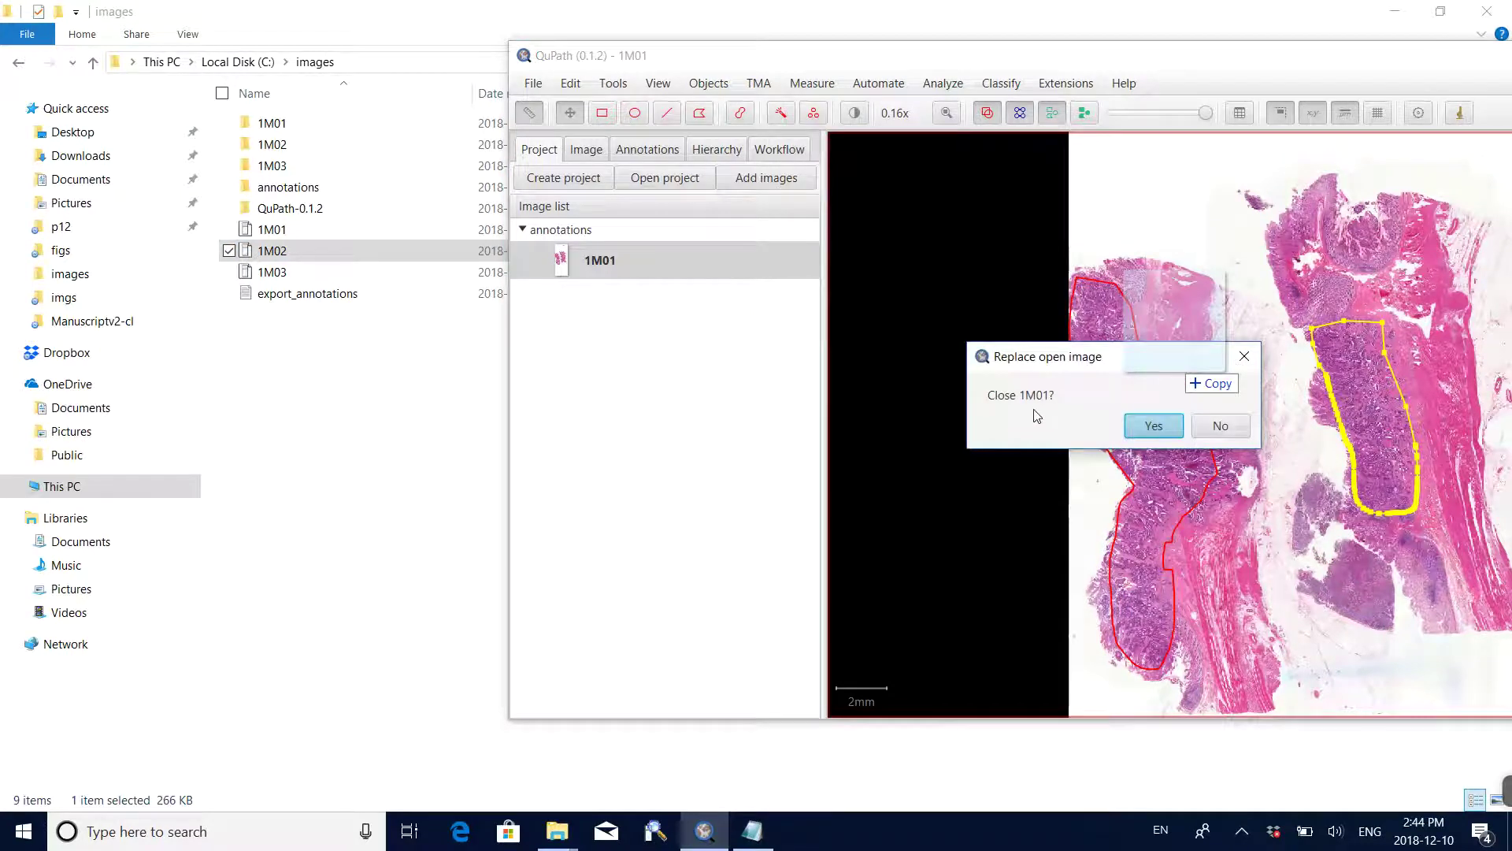
click(1154, 427)
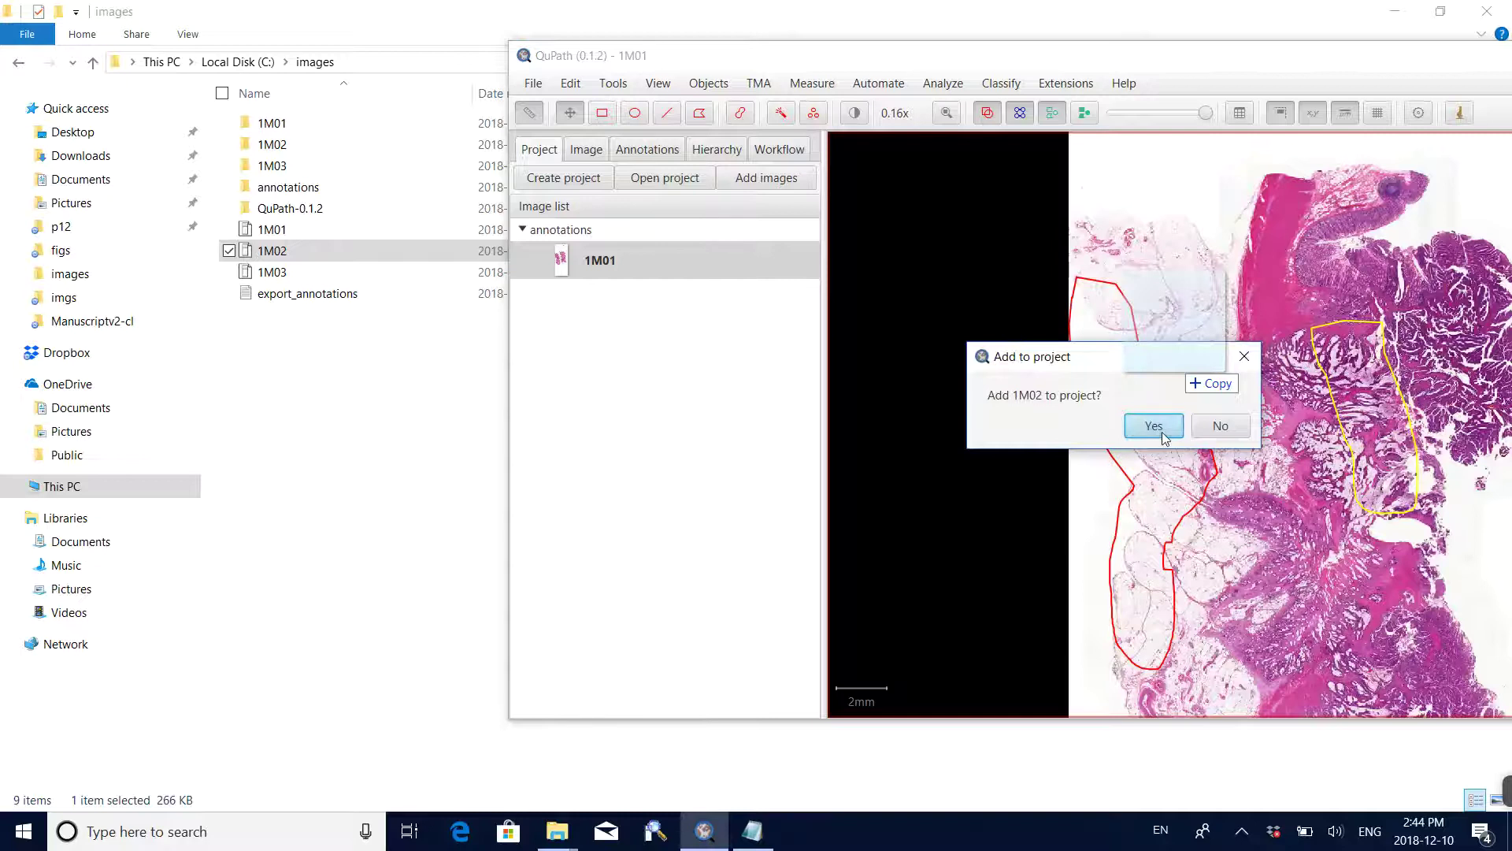
click(1163, 432)
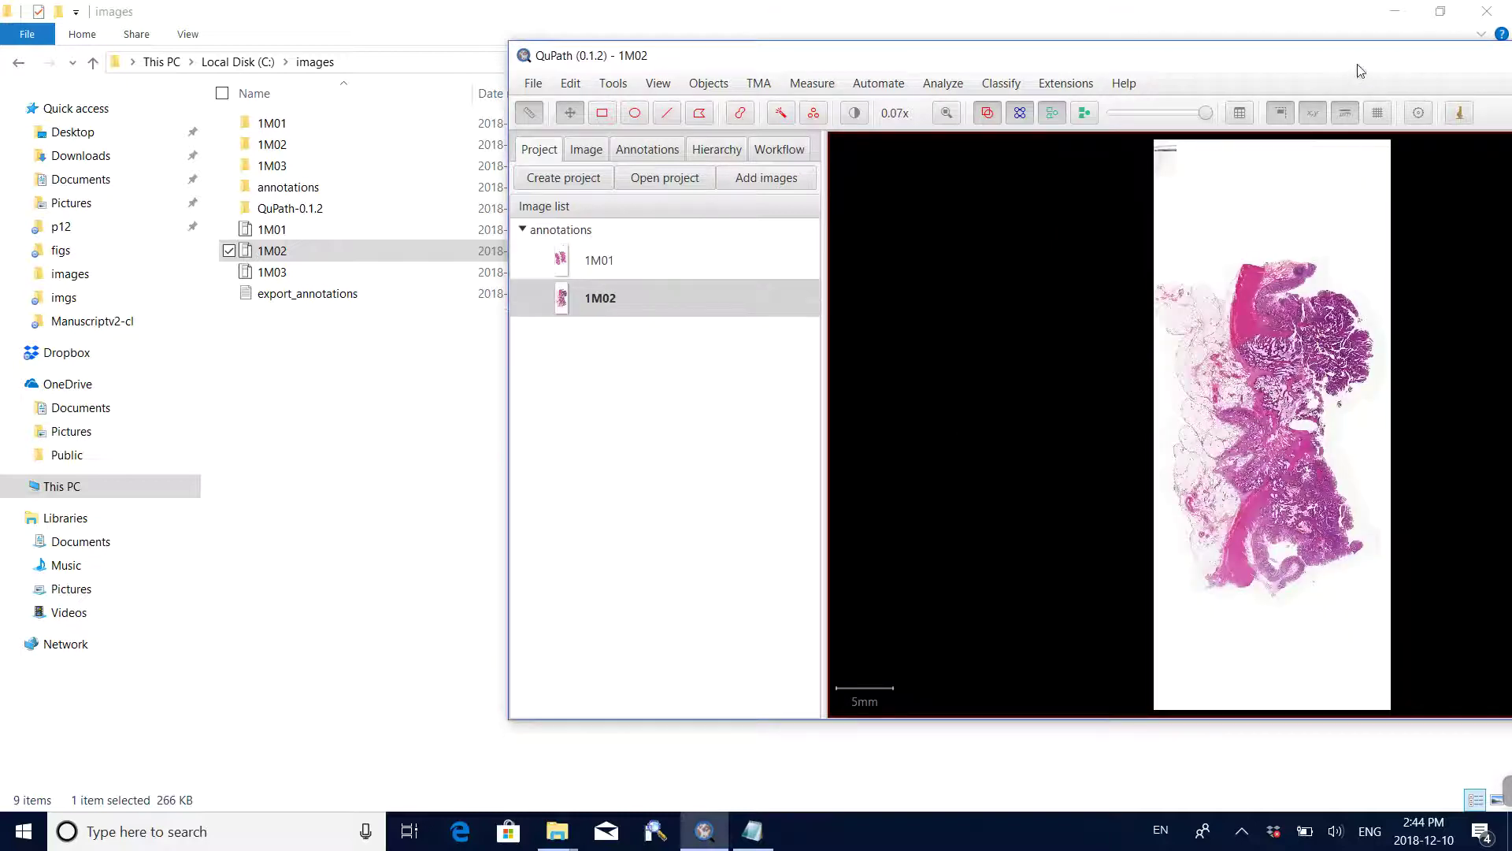
- Maximize the QuPath window and outline the purple glandular region in the lower part of slide 1M02 with a polygon annotation
drag(1361, 71, 1040, 98)
click(1321, 91)
scroll(952, 482, down, 2)
scroll(952, 482, up, 8)
drag(960, 609, 899, 479)
scroll(899, 478, up, 3)
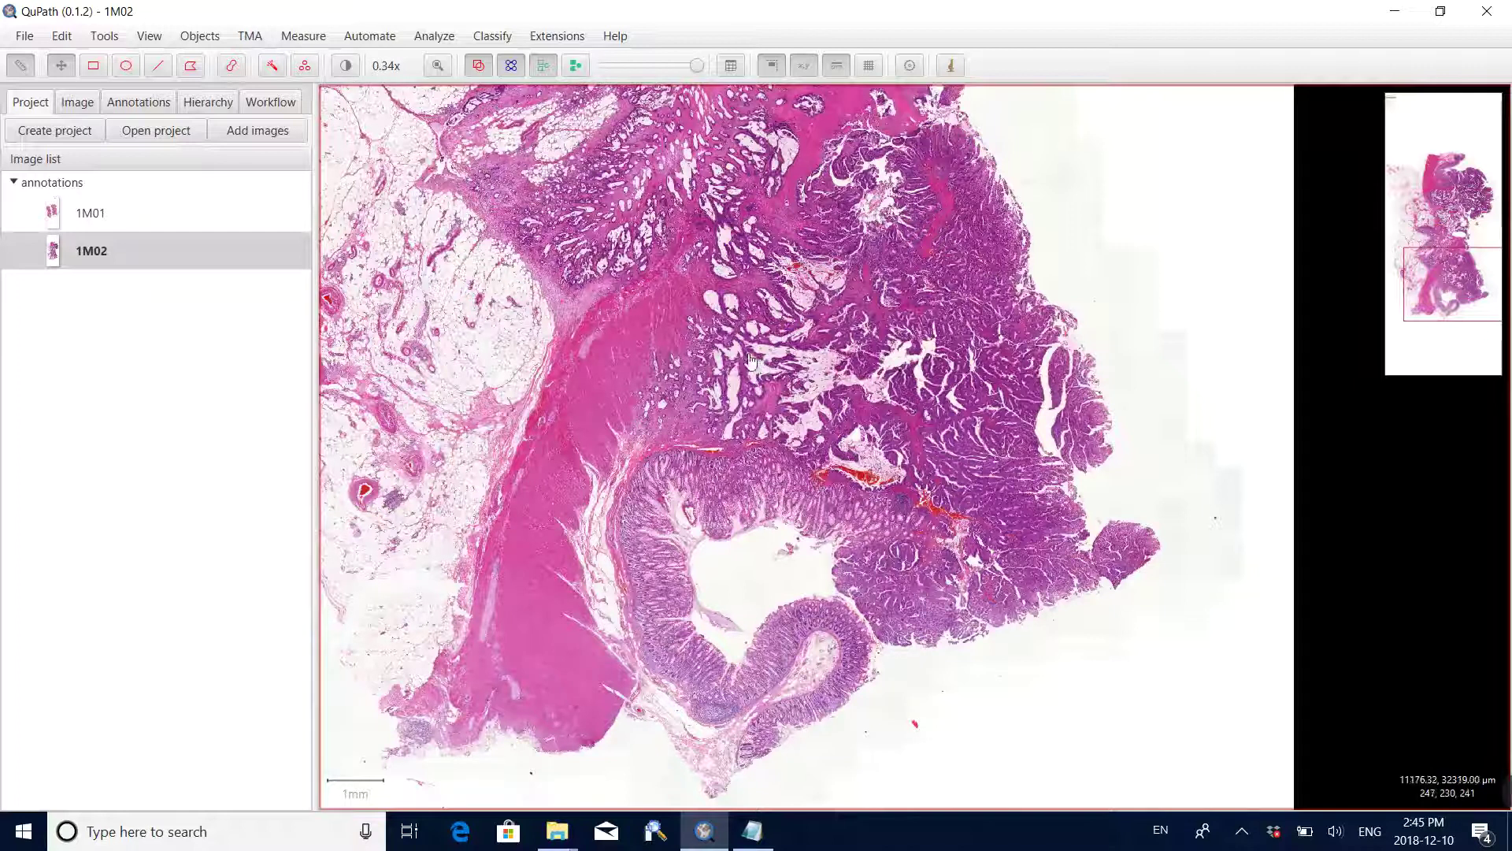
drag(785, 350, 719, 370)
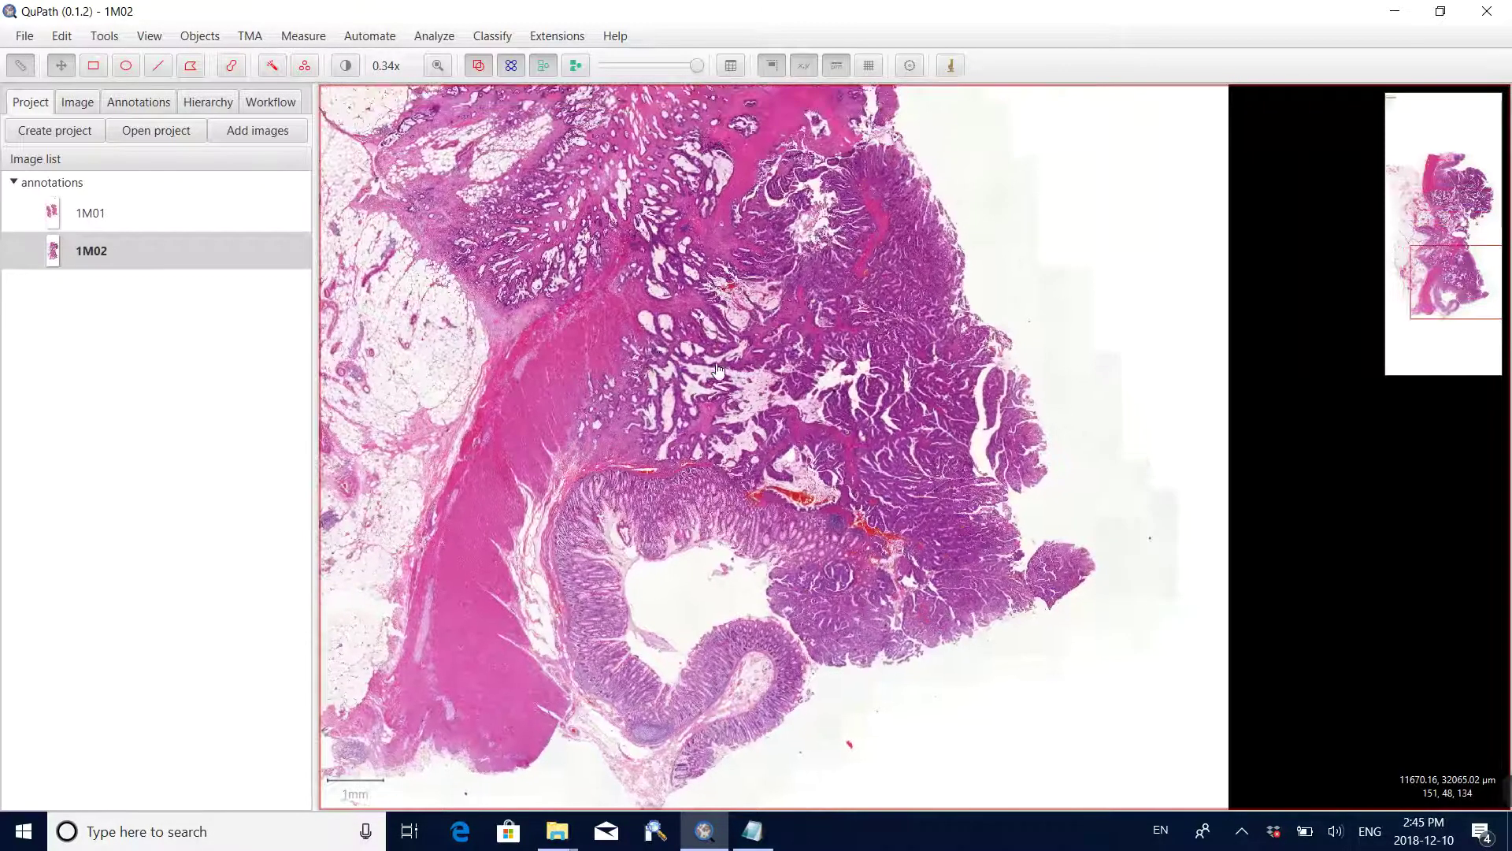
click(196, 72)
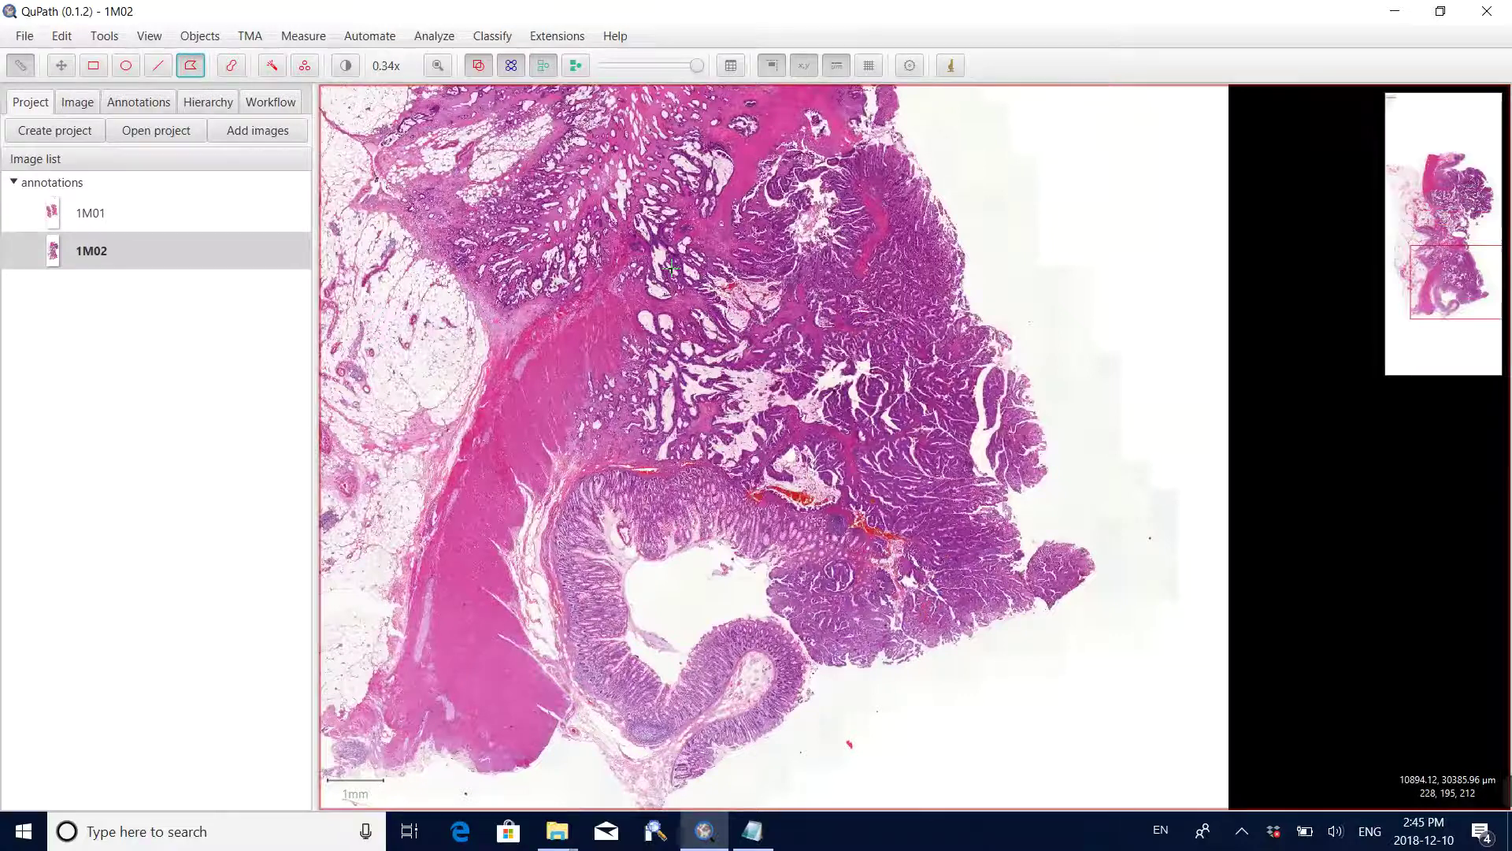
mouse_move(671, 313)
mouse_down()
mouse_move(712, 230)
mouse_move(773, 171)
mouse_move(917, 173)
mouse_move(986, 364)
mouse_move(1038, 446)
mouse_move(1053, 582)
mouse_move(975, 617)
mouse_move(932, 617)
mouse_move(835, 516)
mouse_move(734, 484)
mouse_move(644, 401)
mouse_move(656, 348)
mouse_up()
- Outline the dark purple lobulated mass at the upper right of the 1M02 tissue with a second polygon annotation
mouse_move(584, 89)
mouse_down()
mouse_move(662, 388)
mouse_move(670, 709)
mouse_up()
scroll(714, 393, down, 3)
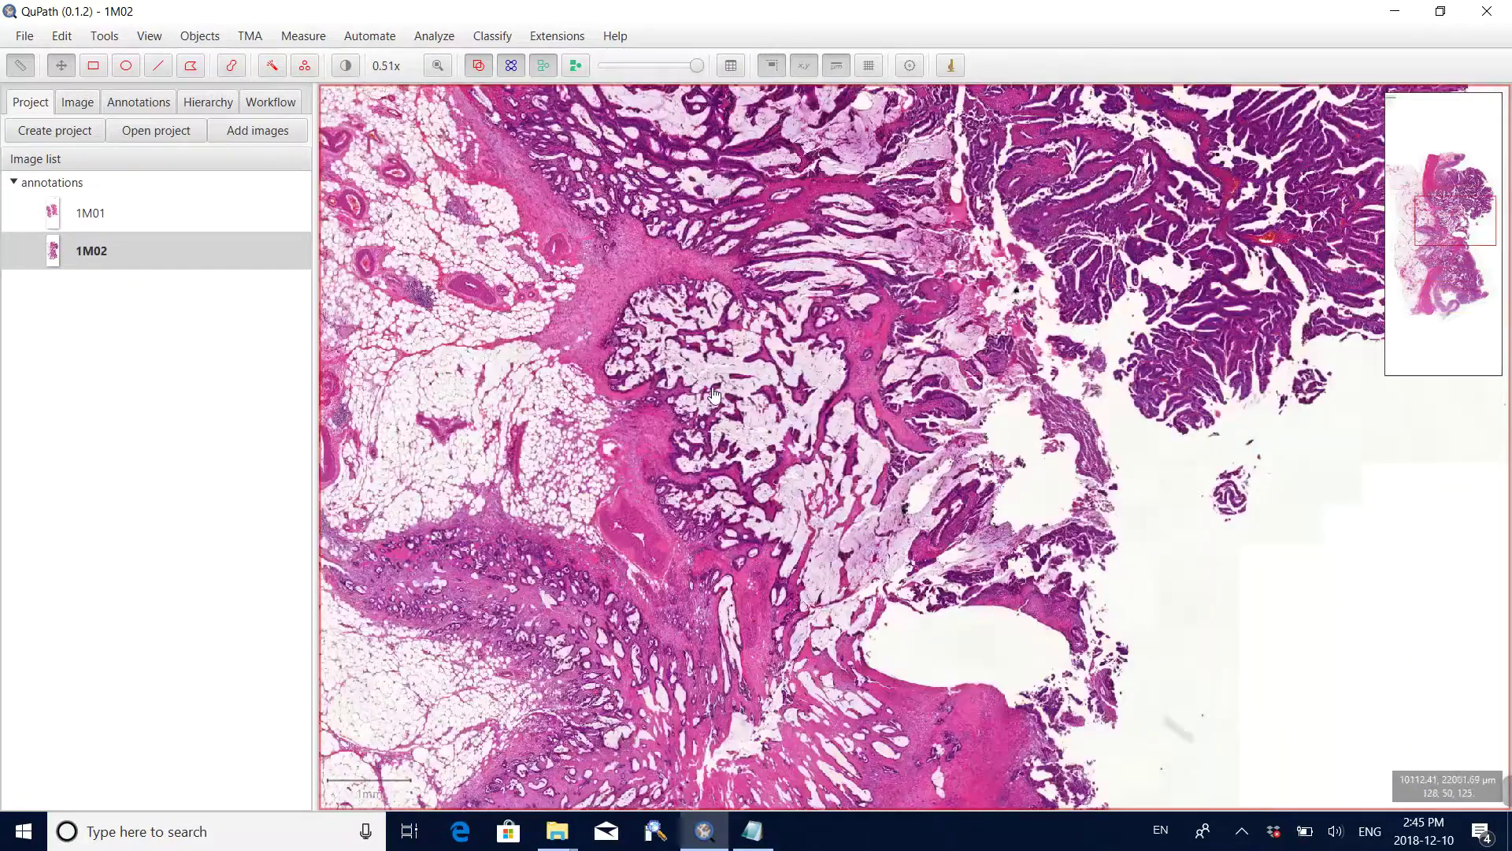
drag(713, 393, 729, 565)
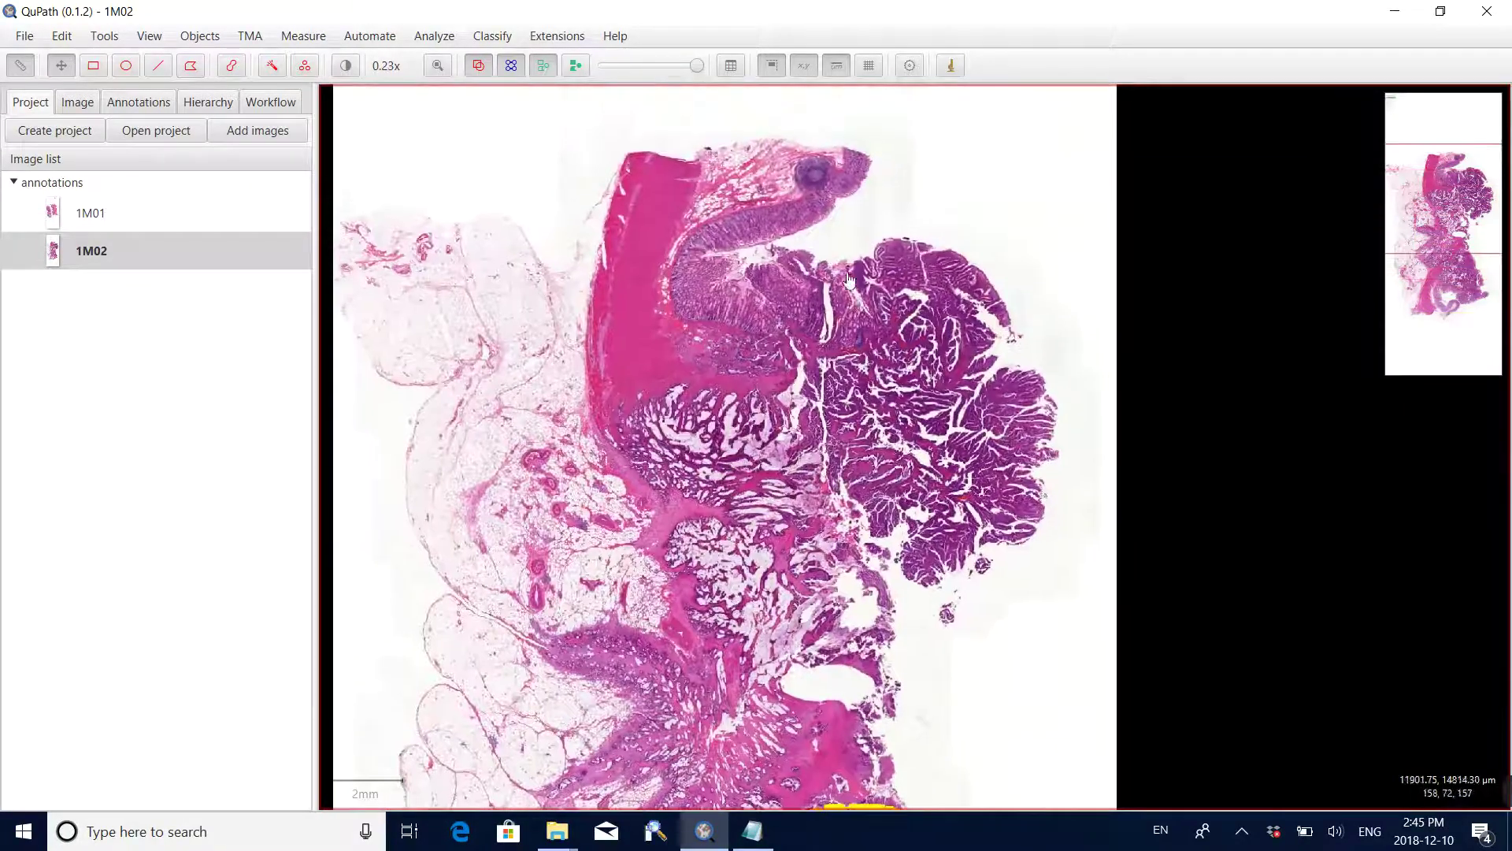
click(191, 65)
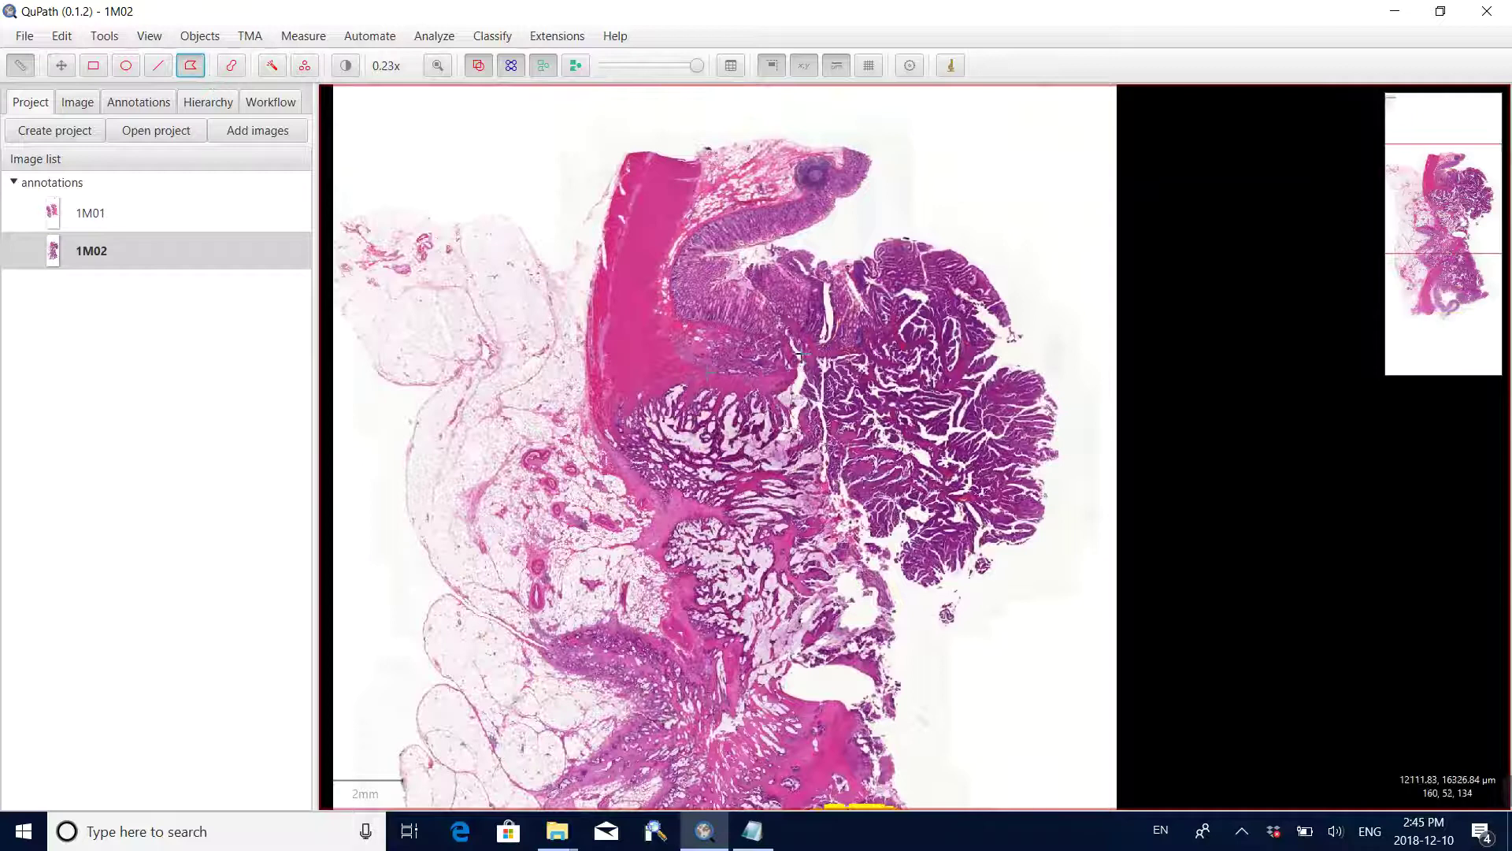
mouse_move(813, 341)
mouse_down()
mouse_move(826, 290)
mouse_move(871, 254)
mouse_move(934, 253)
mouse_move(975, 285)
mouse_move(1044, 402)
mouse_move(1049, 507)
mouse_move(1022, 542)
mouse_move(979, 553)
mouse_move(924, 559)
mouse_move(876, 542)
mouse_move(801, 381)
mouse_up()
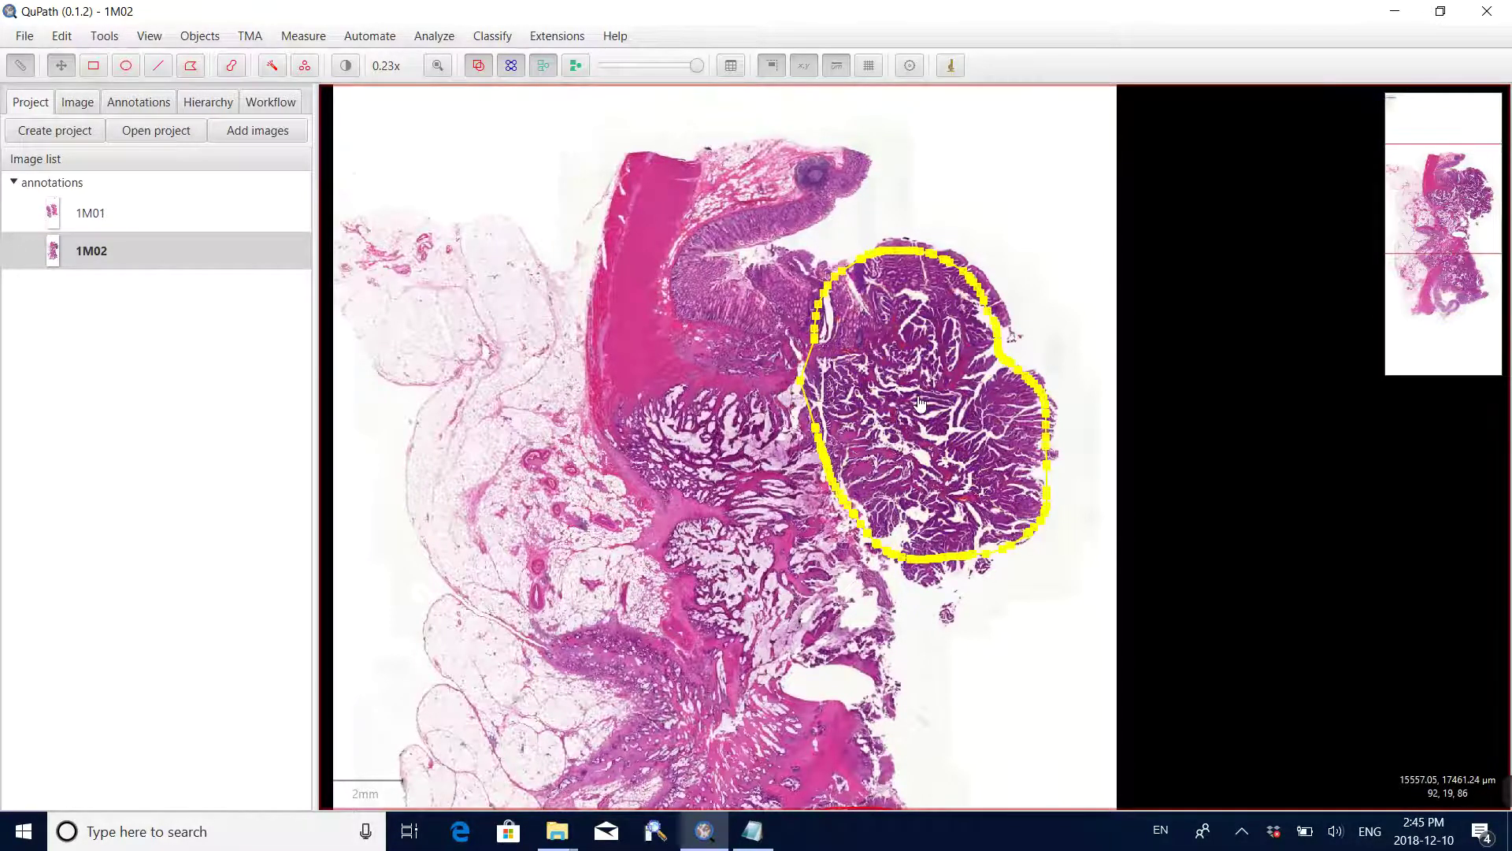
- Run the export script Untitled 1 on slide 1M02 from the Script editor and enlarge its output log area
scroll(920, 403, down, 1)
scroll(827, 403, down, 1)
drag(785, 413, 773, 343)
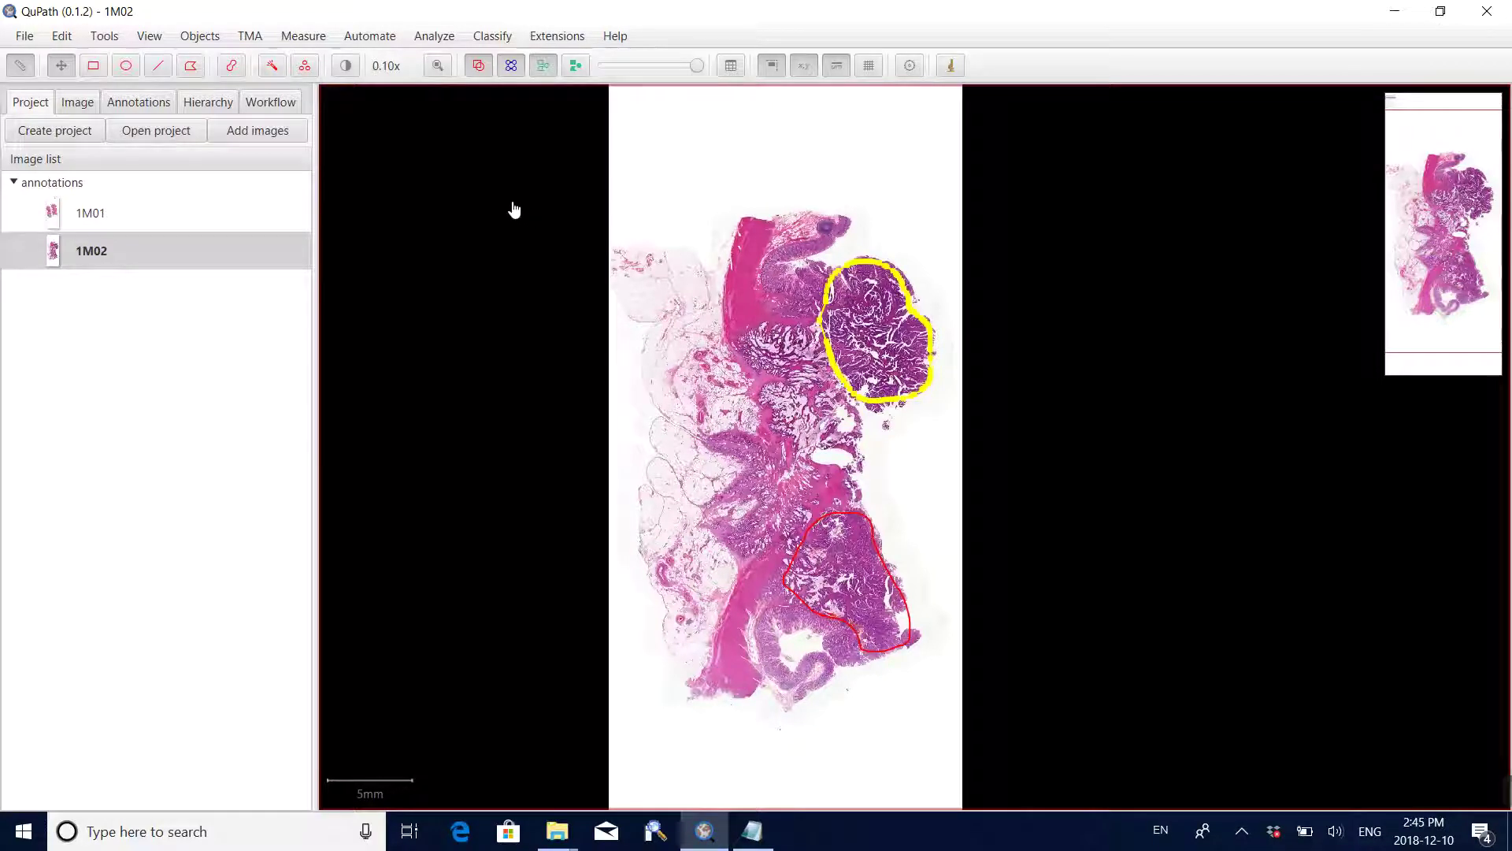
click(373, 39)
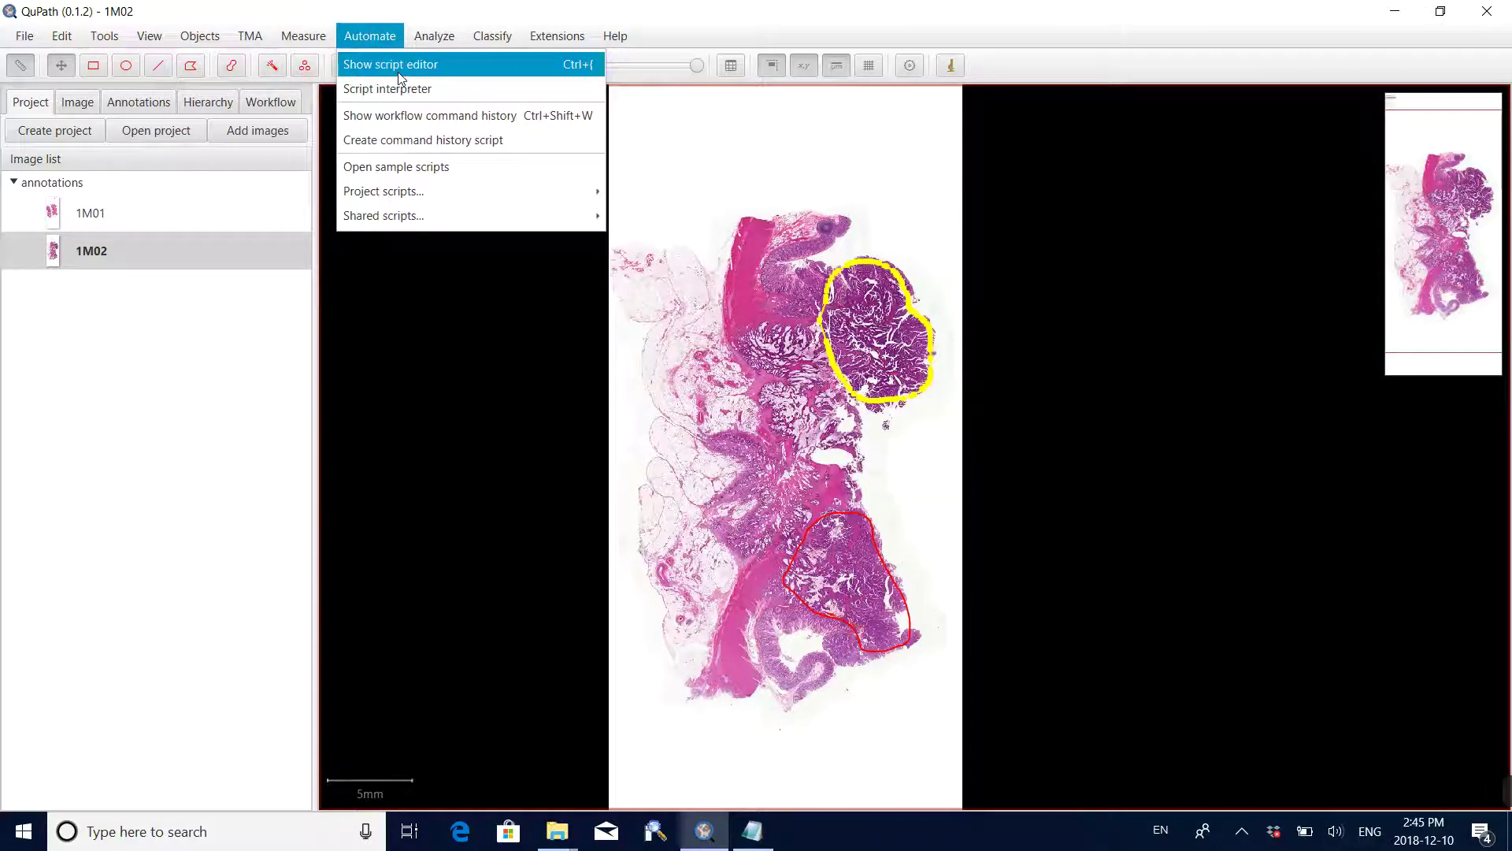
click(399, 73)
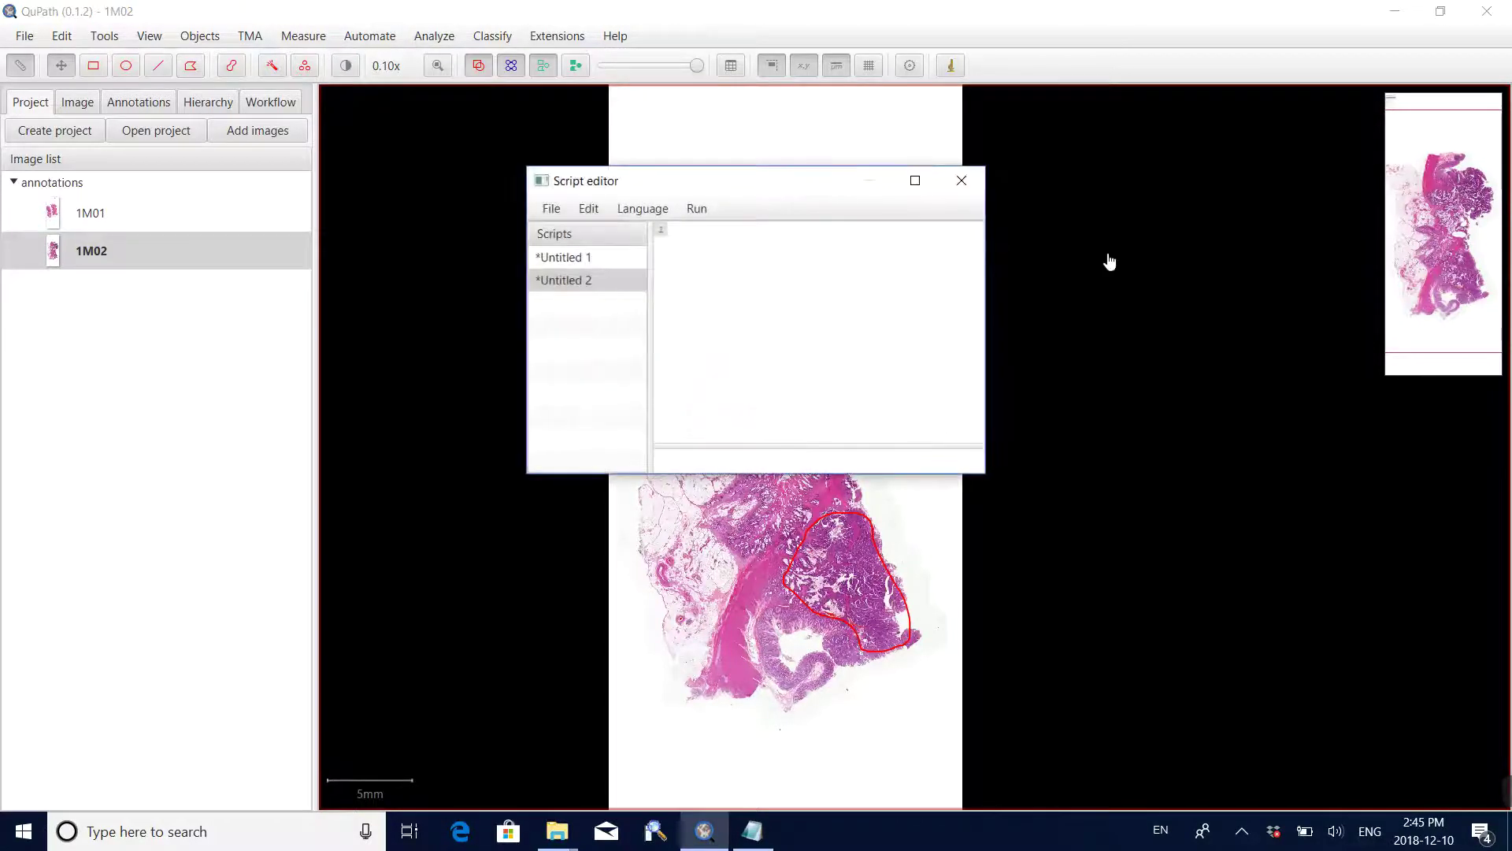
click(564, 260)
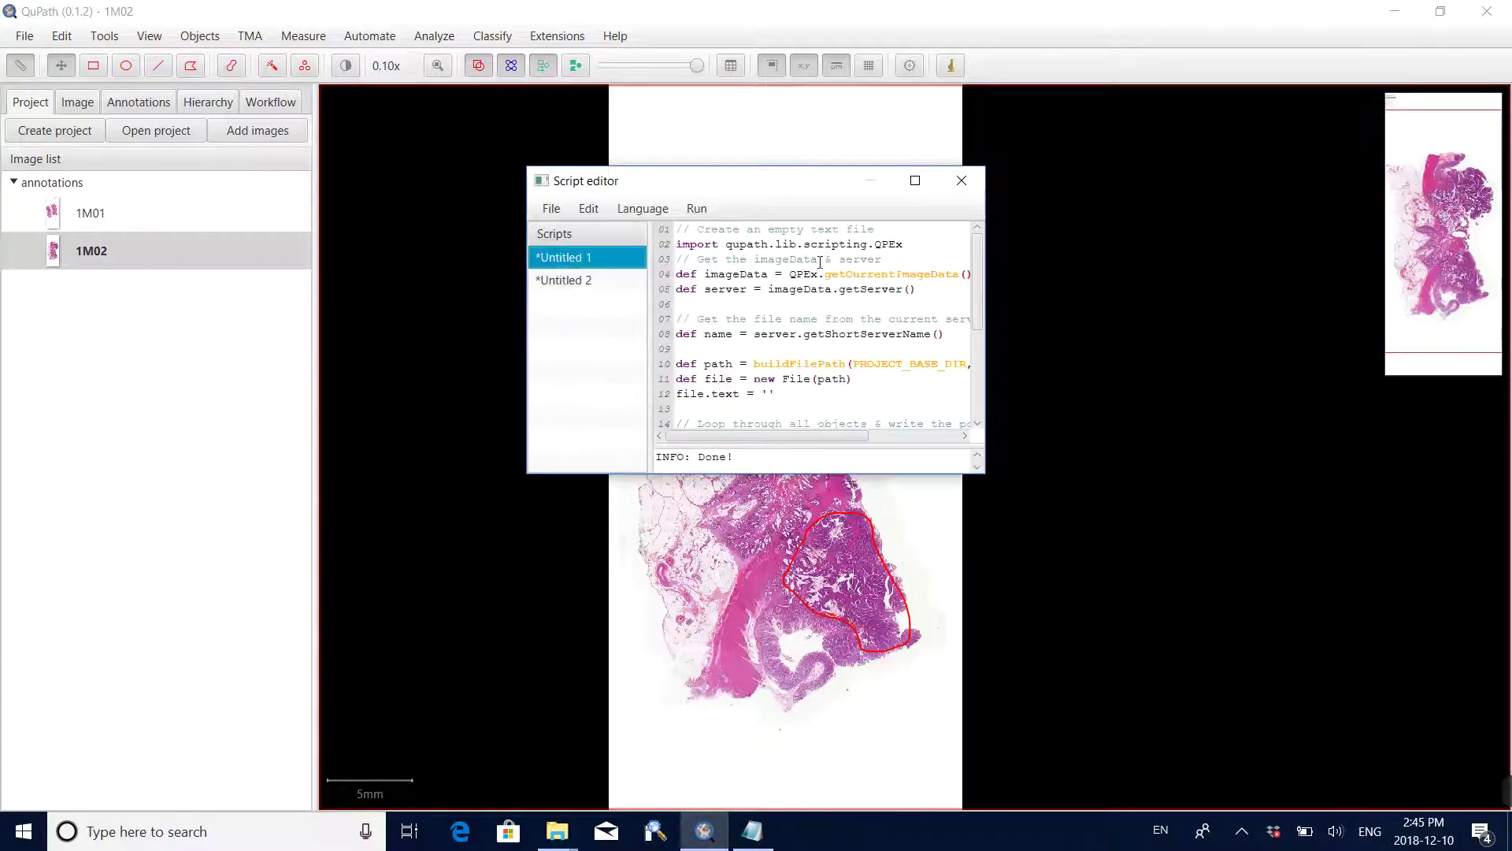
click(698, 210)
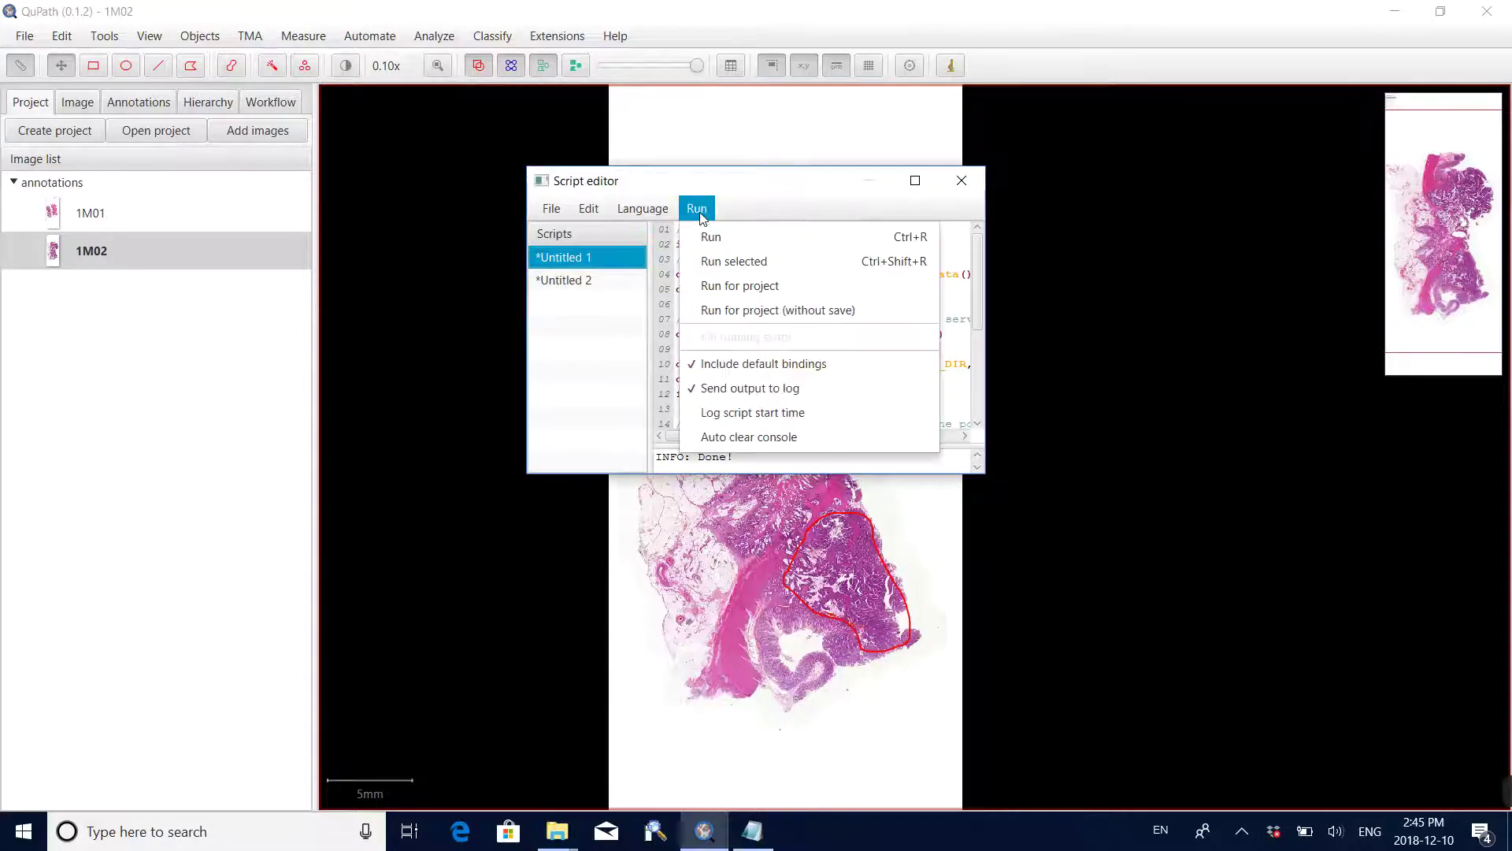
click(728, 249)
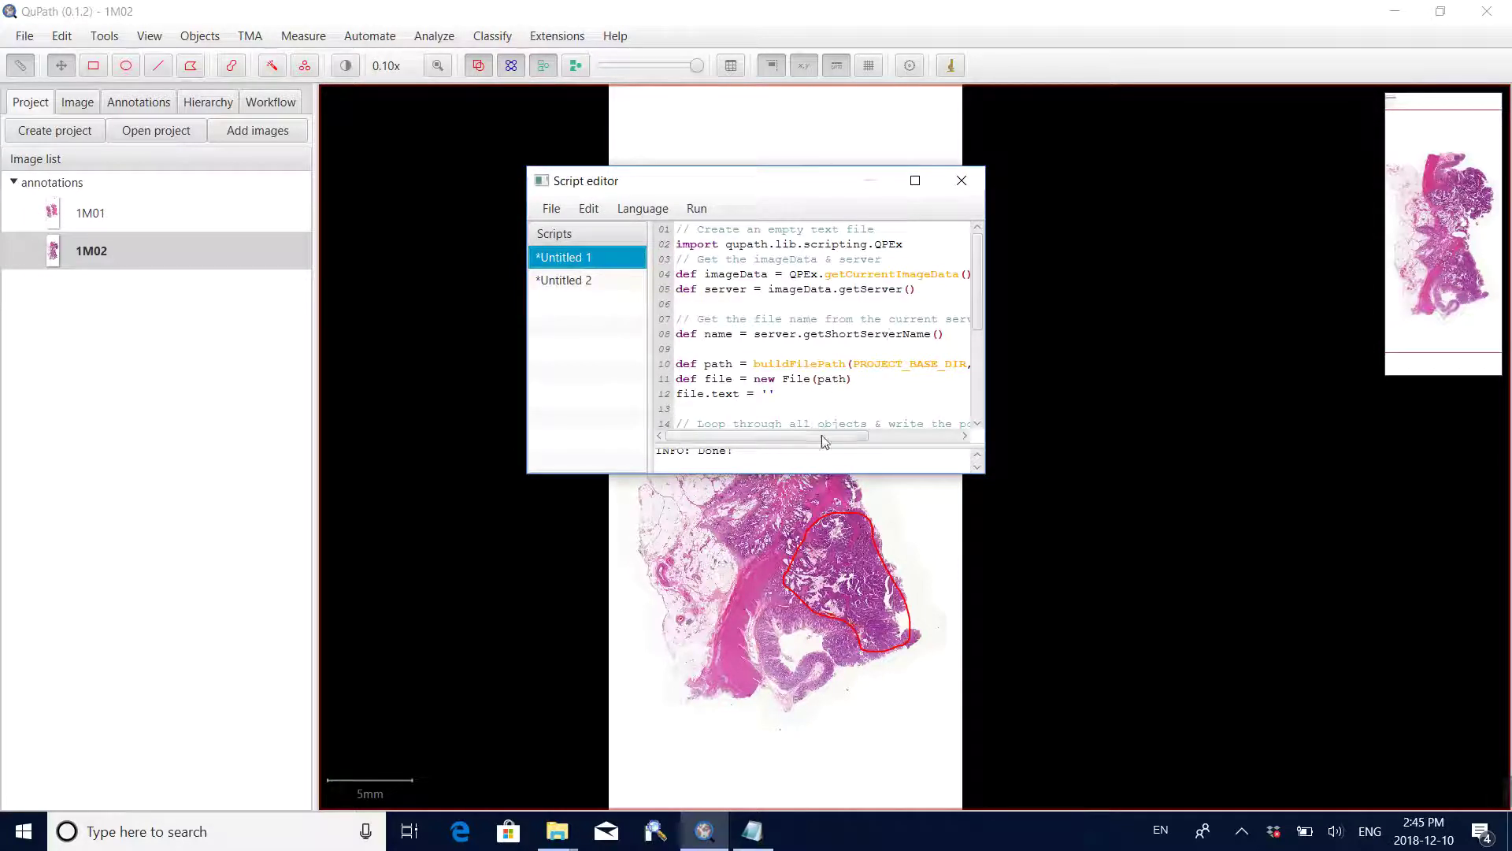
drag(867, 442, 867, 387)
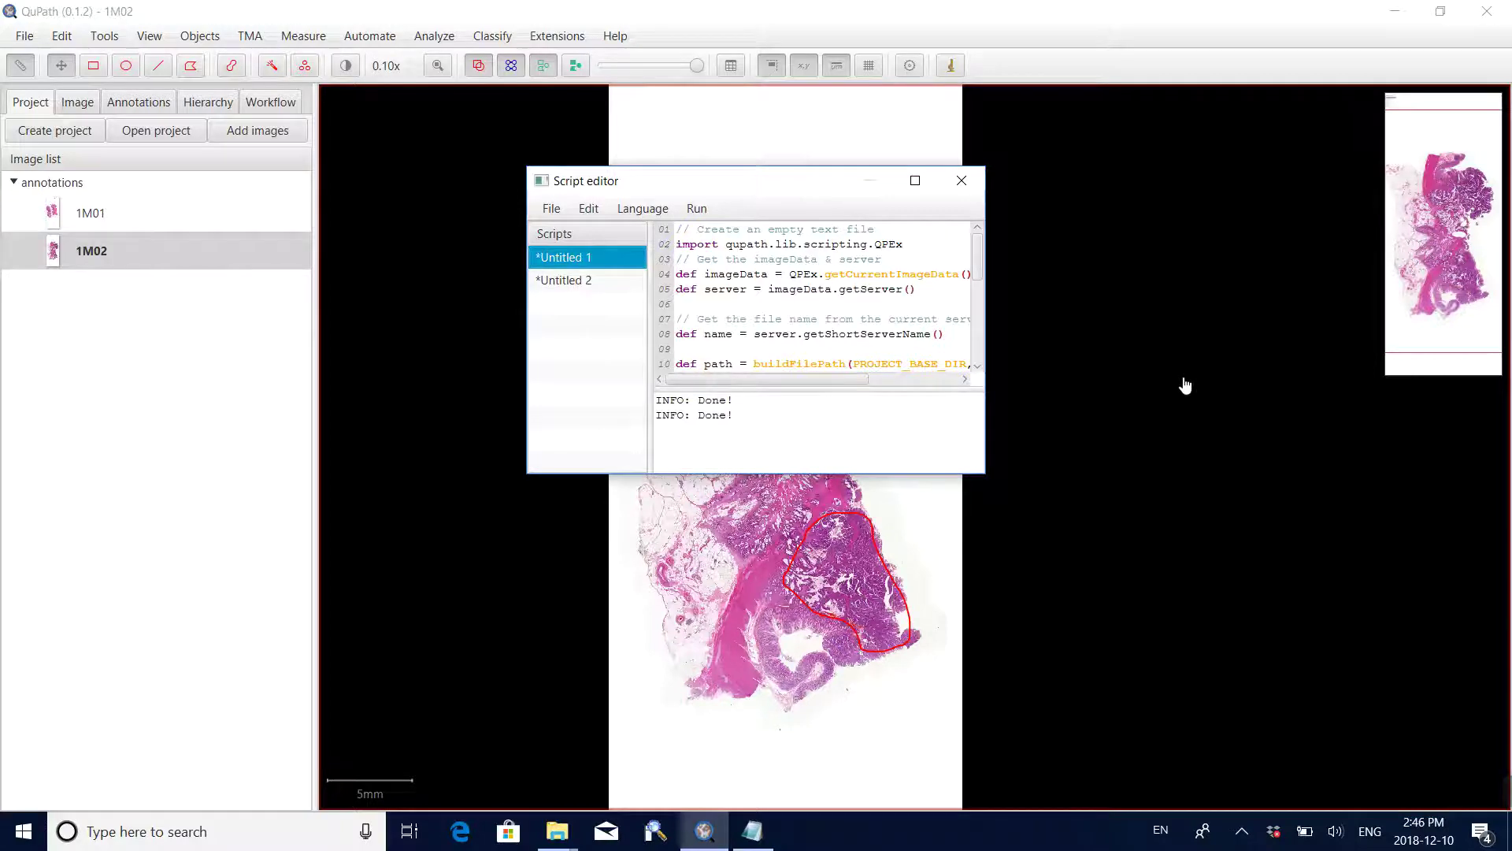
- Check the annotations folder in File Explorer for the exported 1M02 text file
click(557, 831)
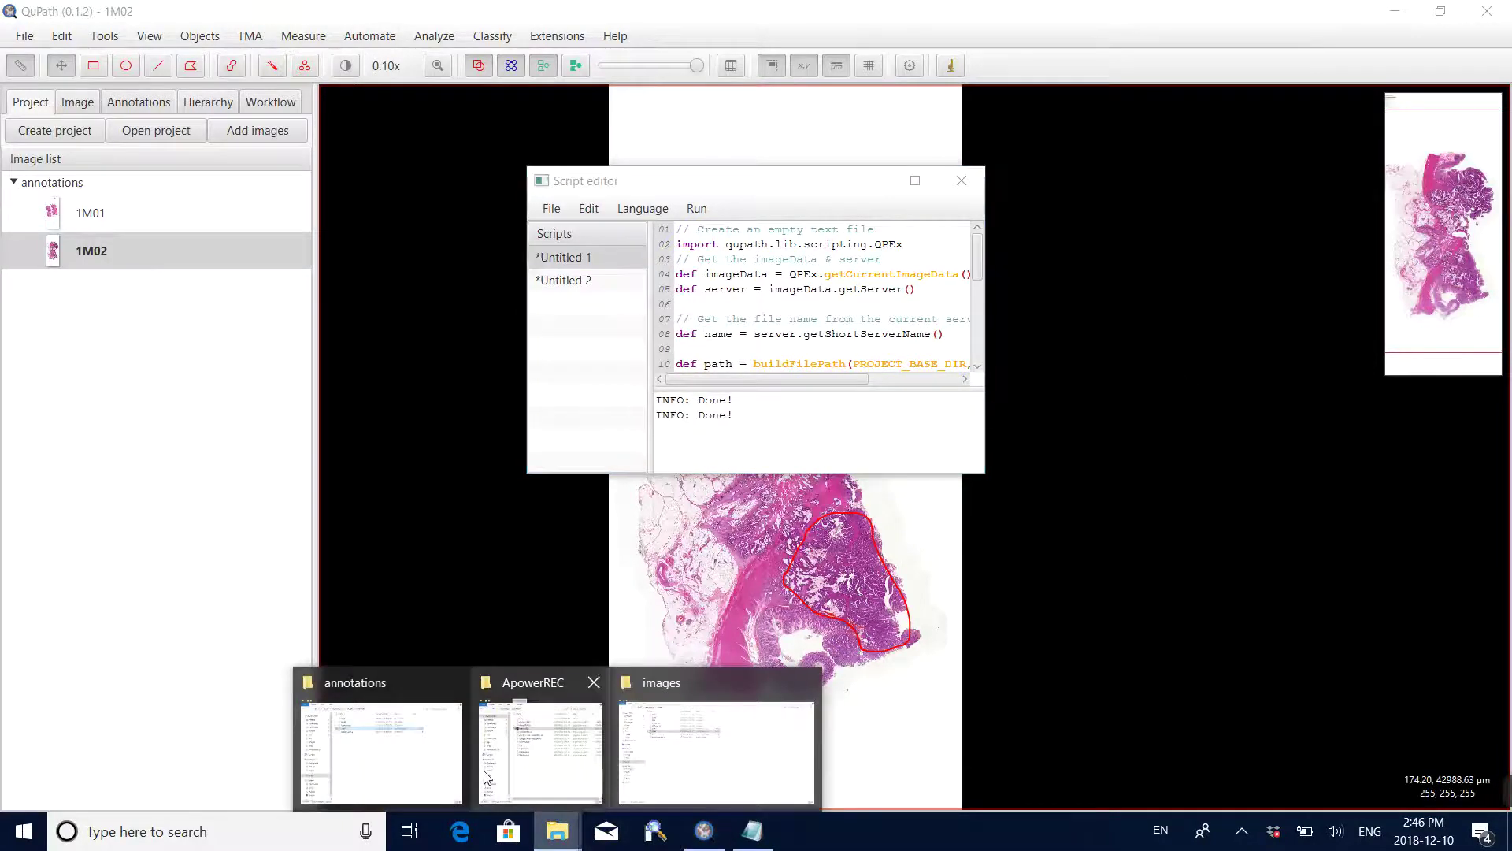
click(441, 768)
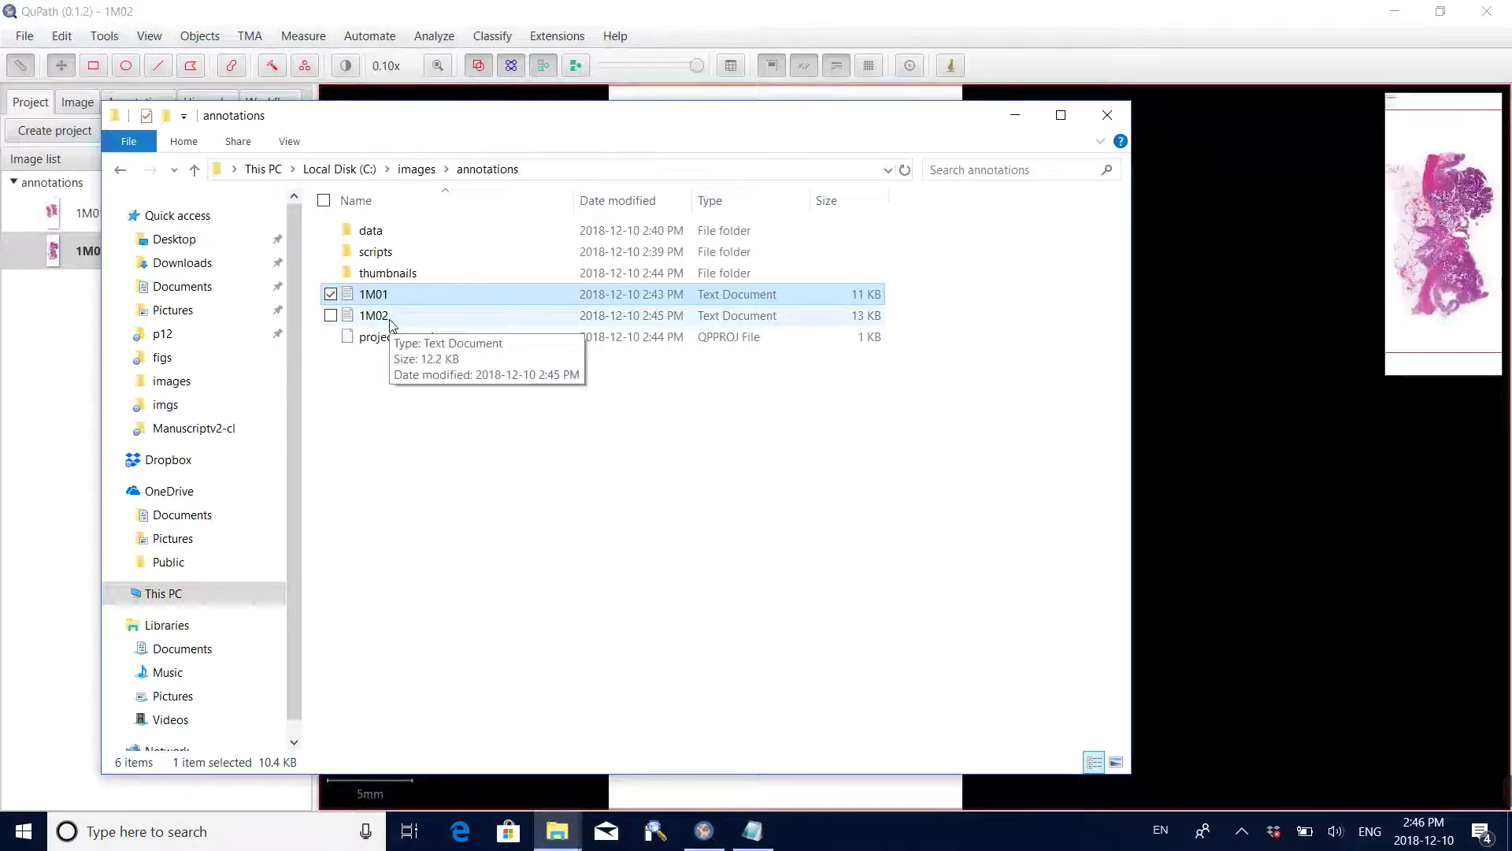
click(1016, 117)
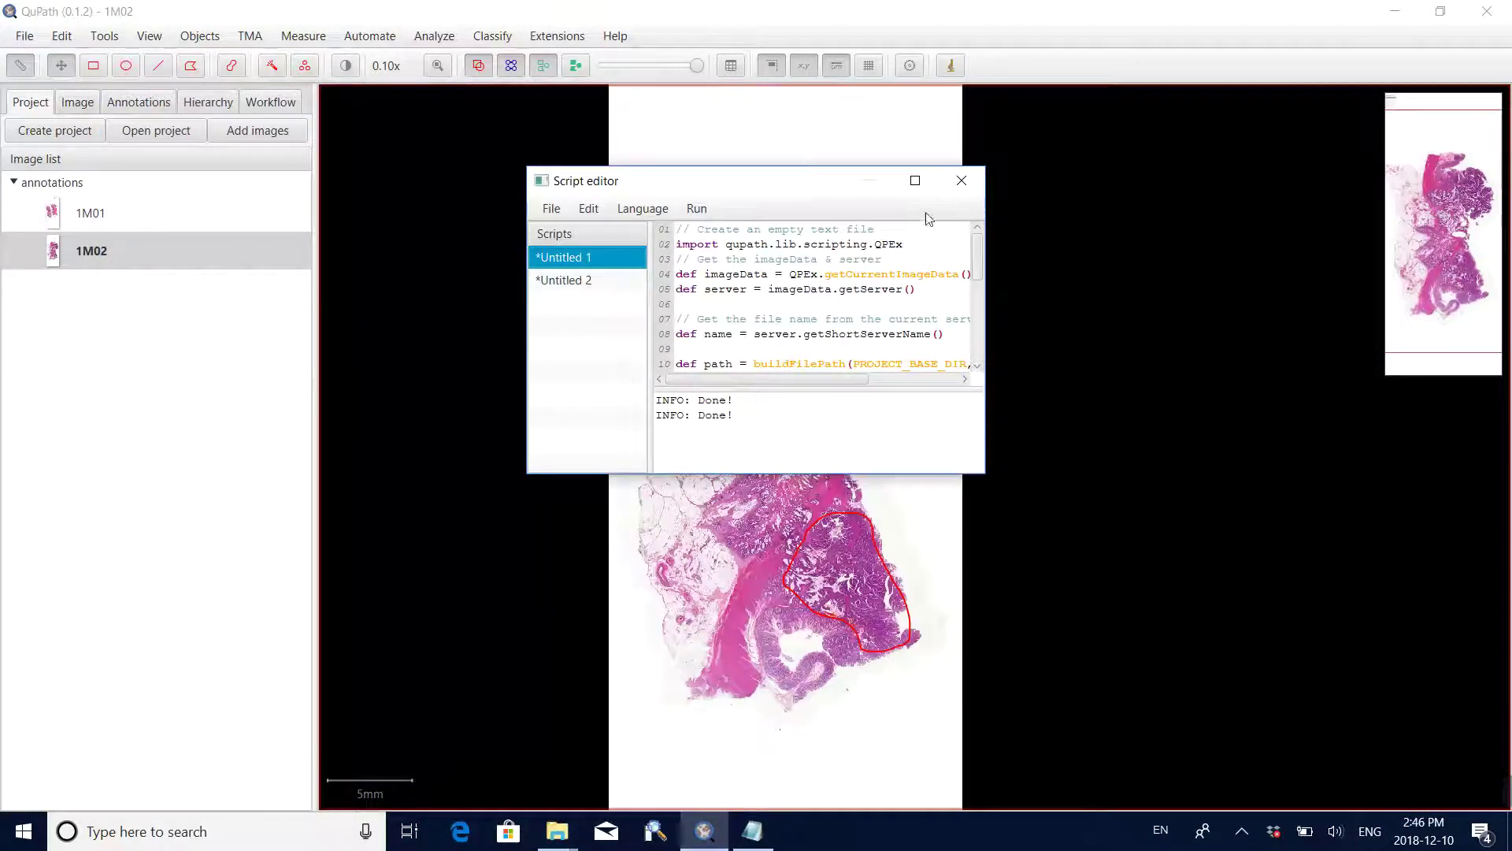
- Close the Script editor, quit QuPath without saving the changes to 1M02, and minimize the images folder window
click(962, 182)
click(1487, 11)
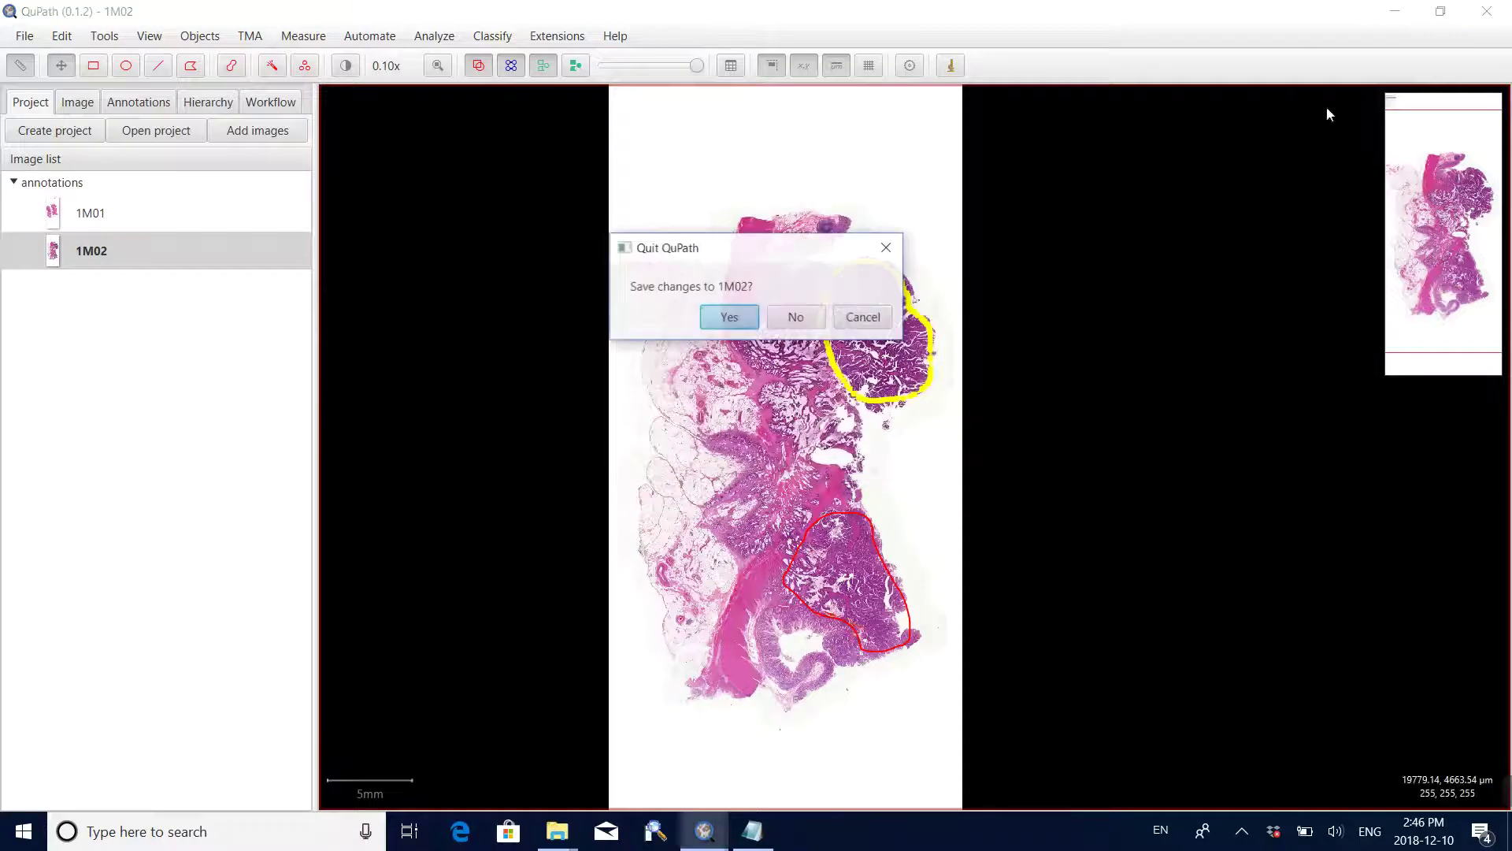
click(790, 318)
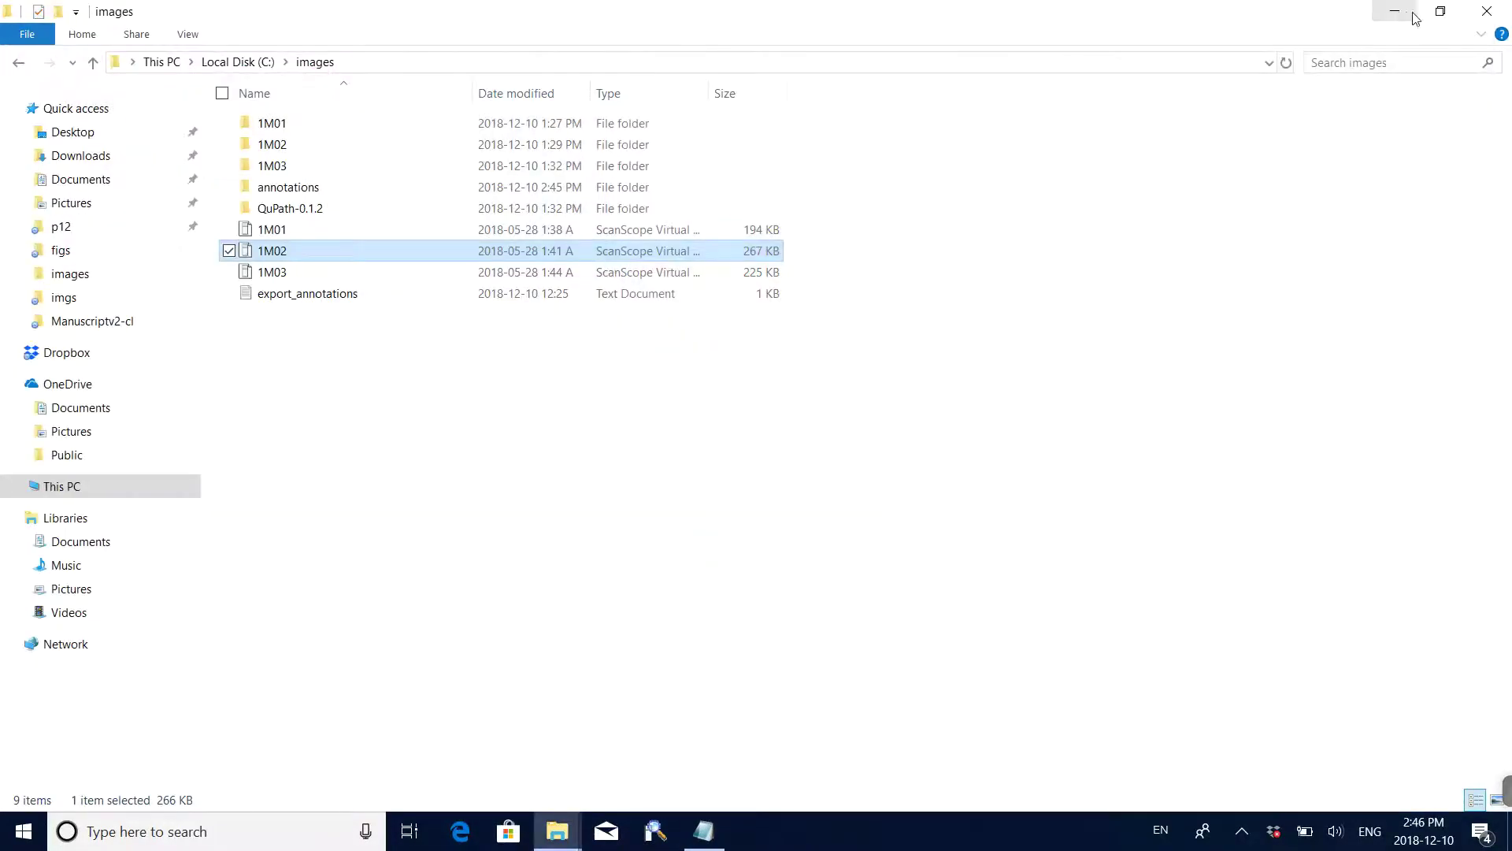
click(1397, 12)
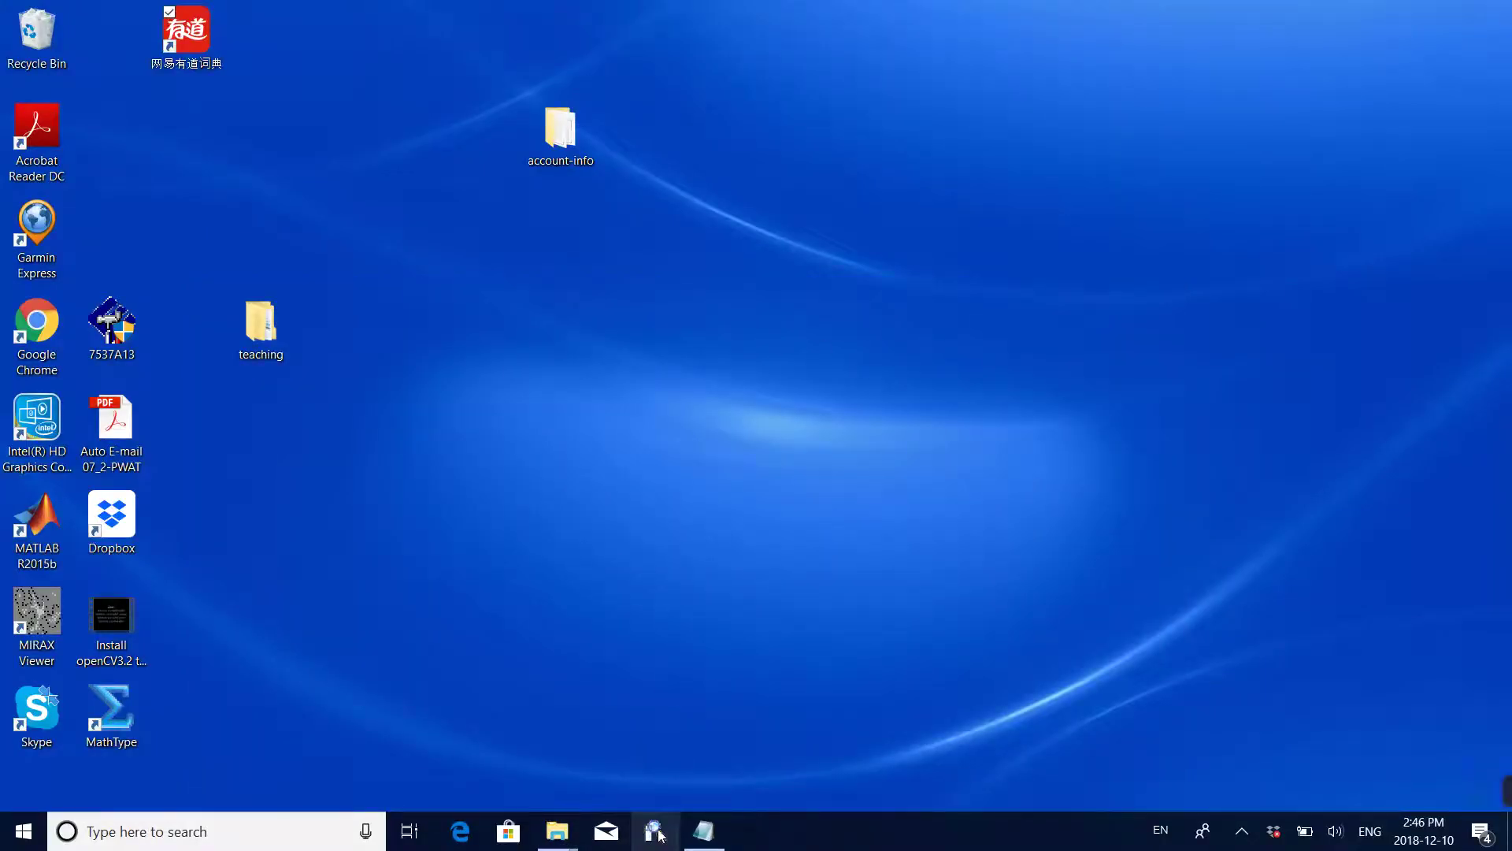
- Browse in File Explorer to the QuPath folder inside C:\images\QuPath-0.1.2 and launch QuPath
click(571, 164)
double_click(570, 164)
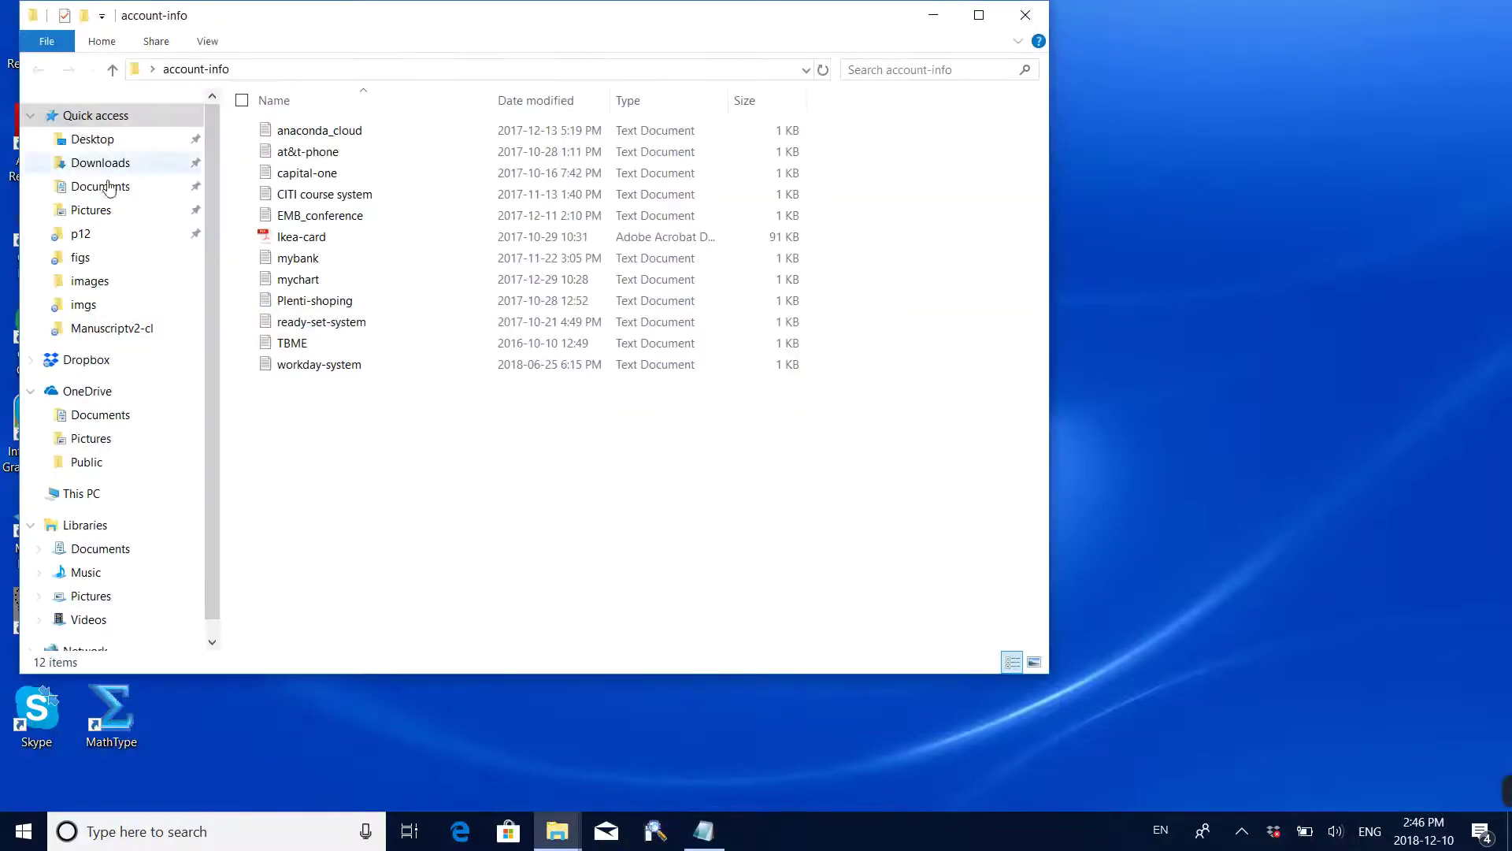
click(103, 505)
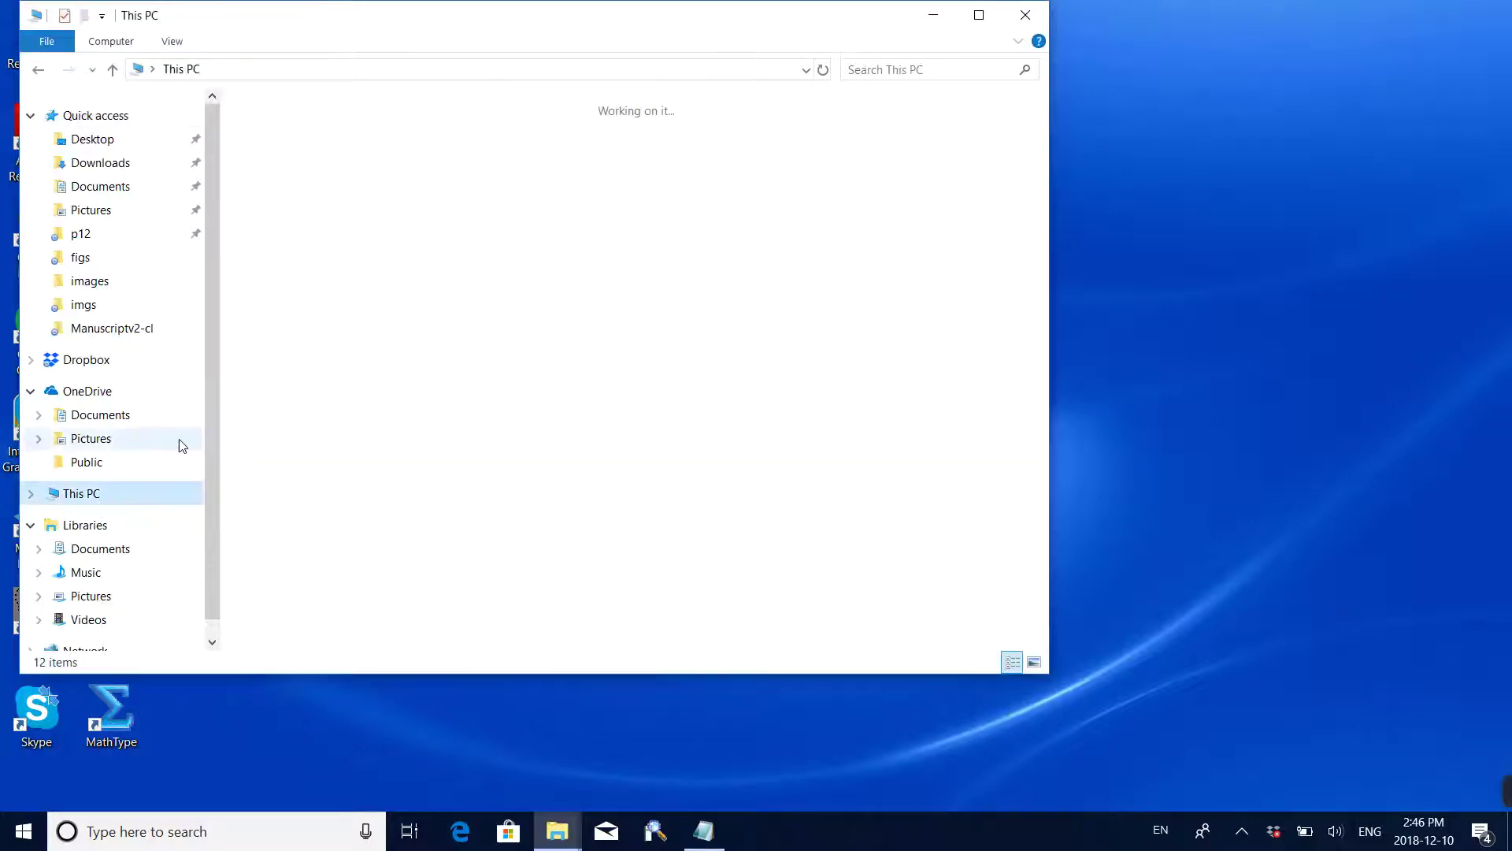
click(386, 350)
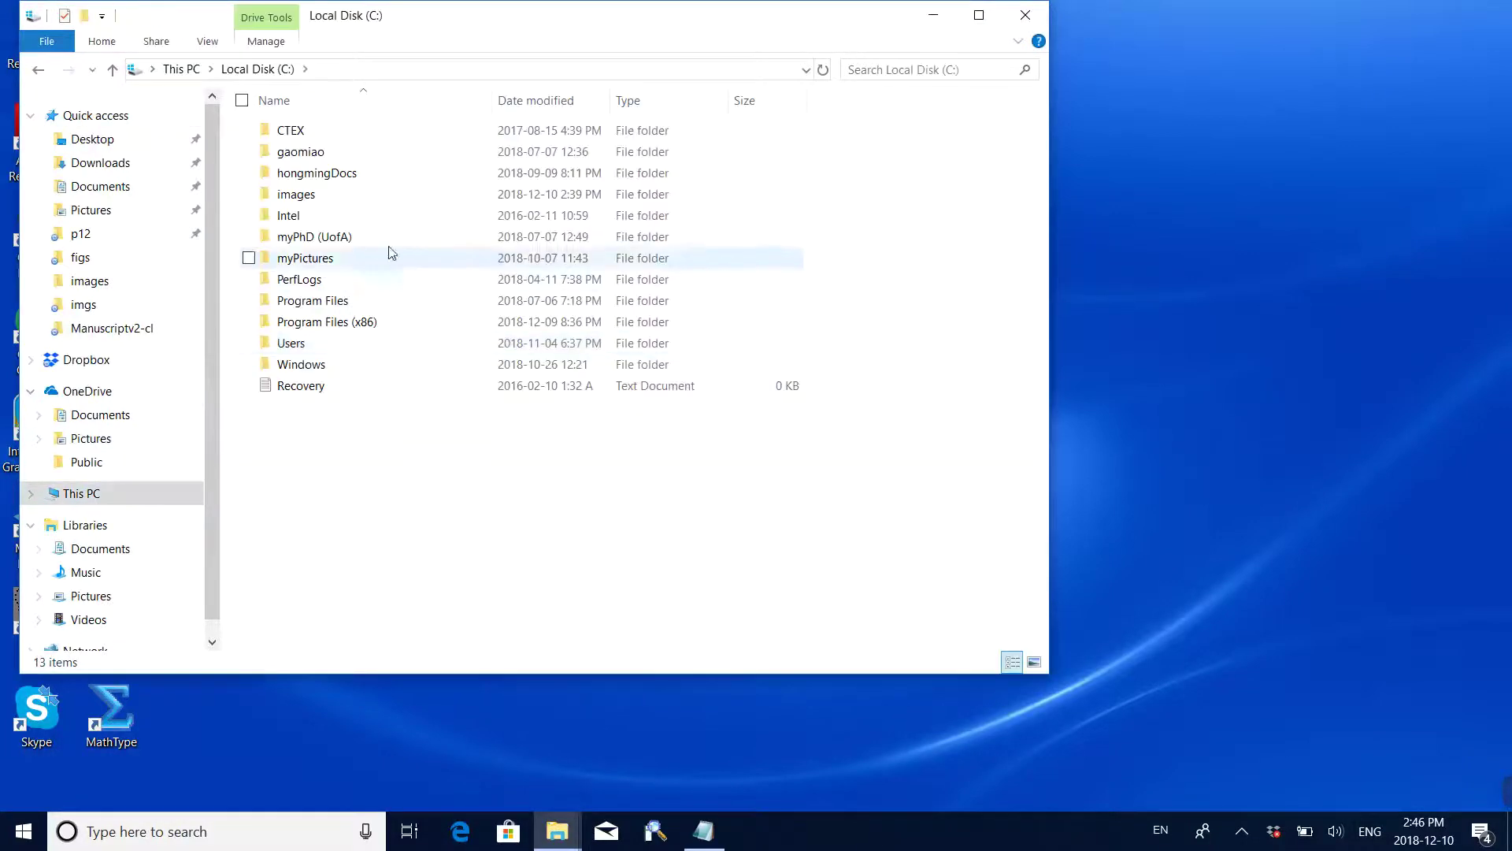
double_click(330, 193)
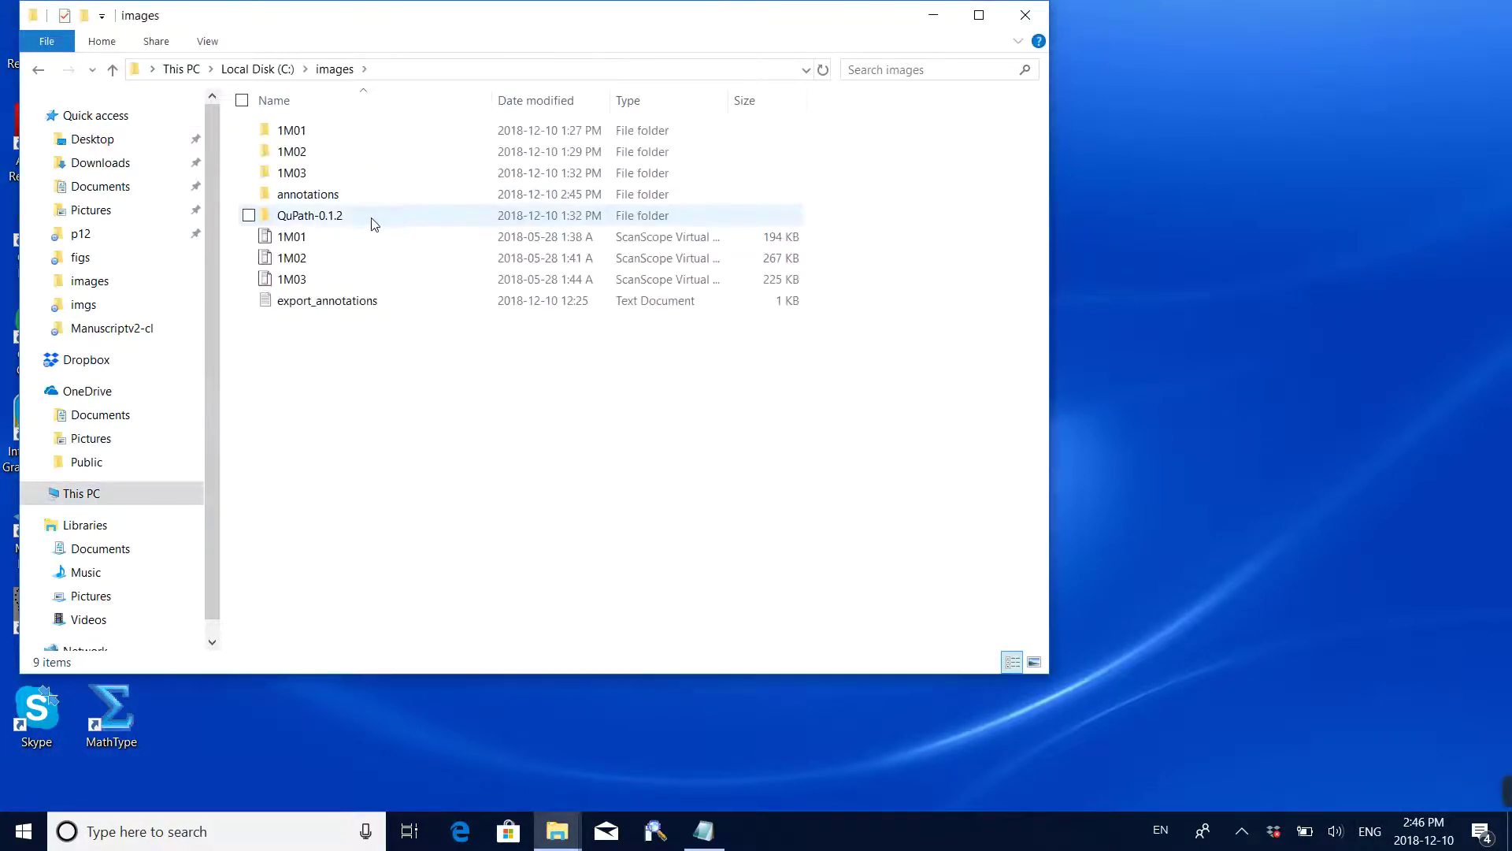
double_click(335, 224)
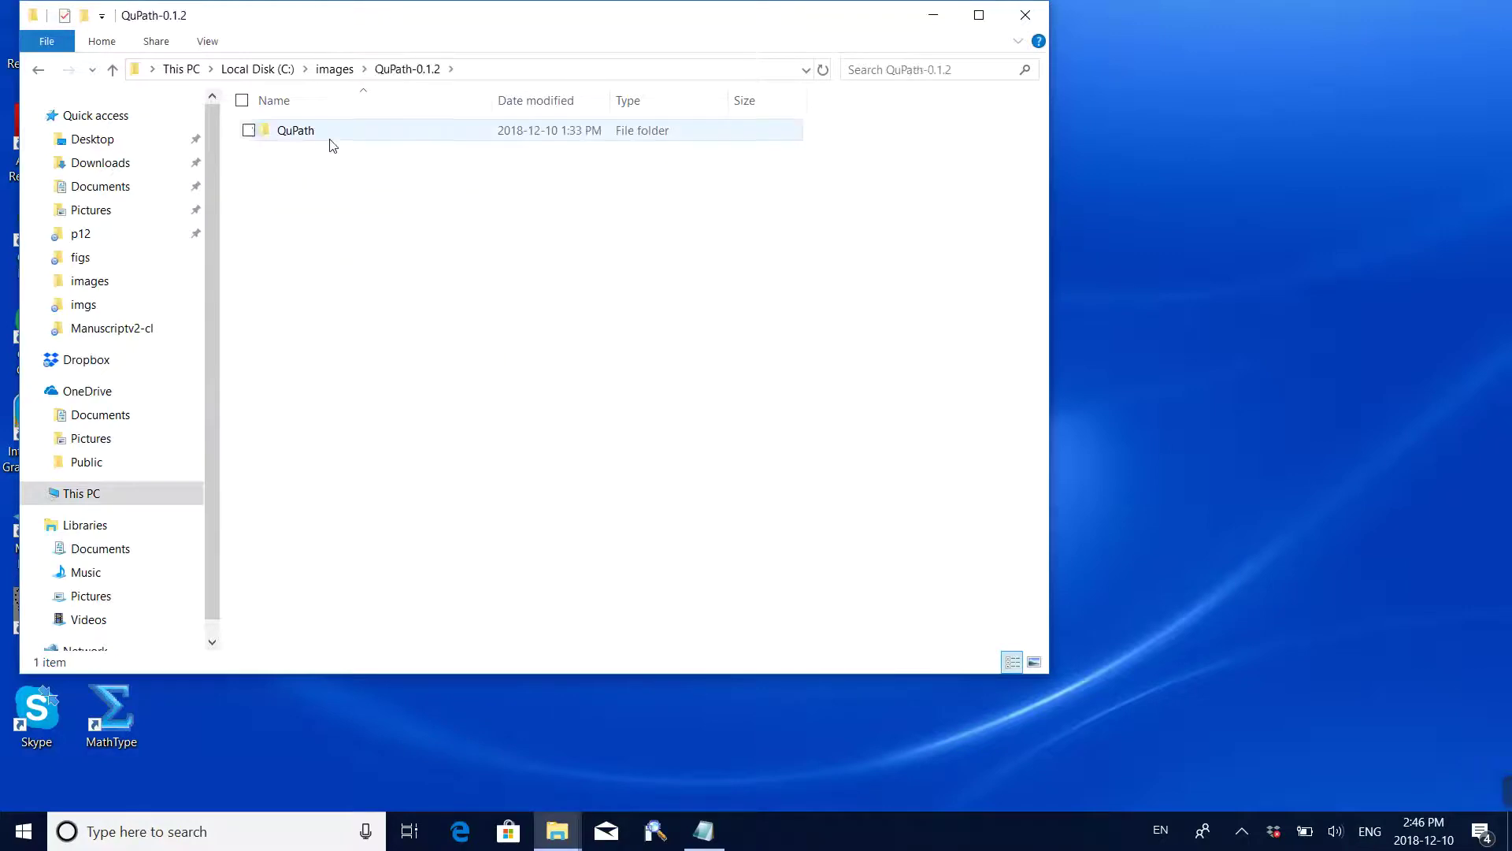
double_click(329, 139)
double_click(327, 259)
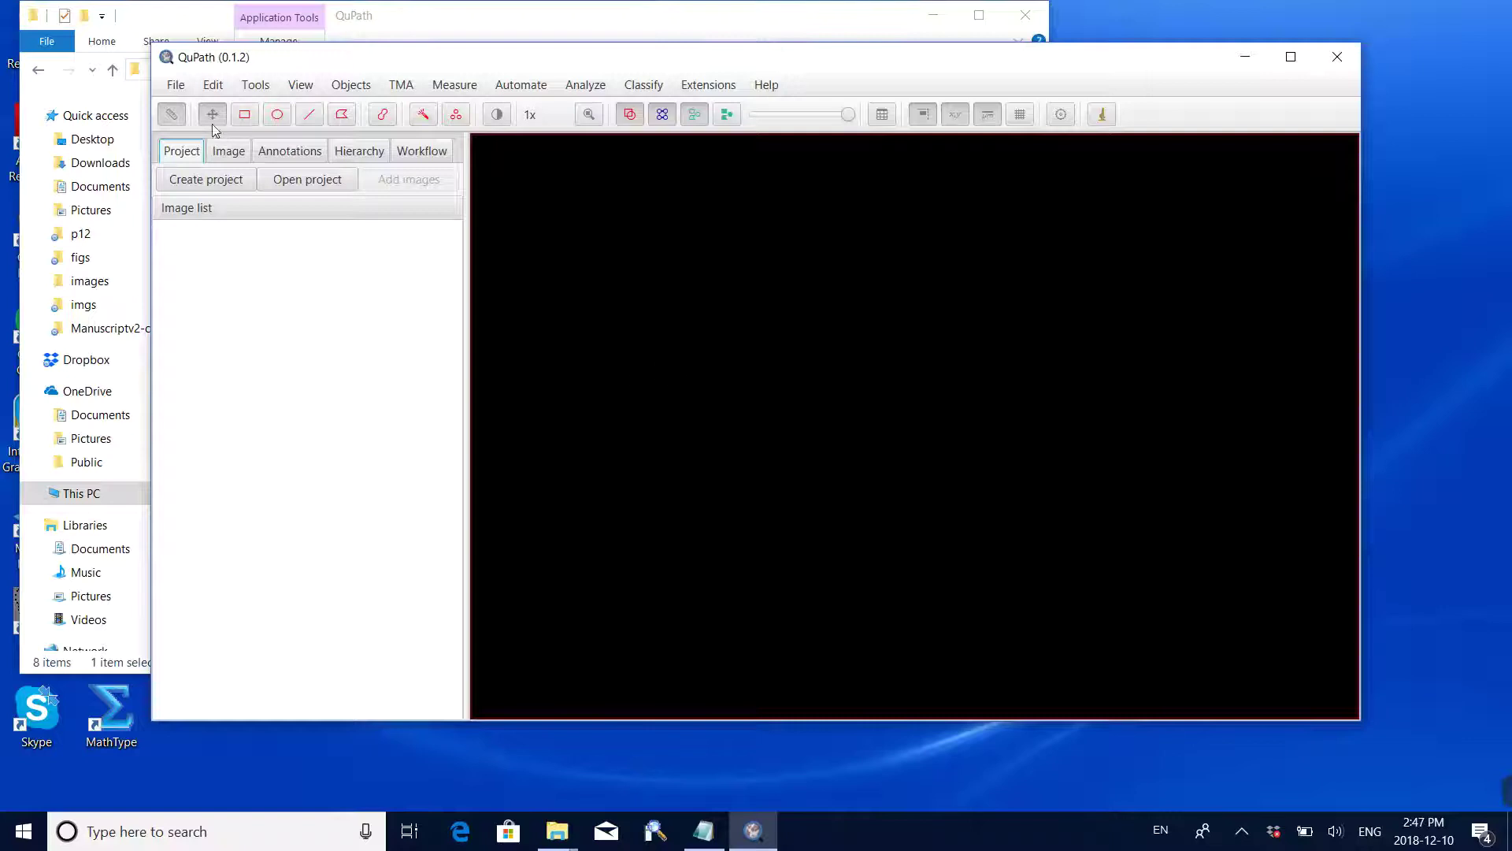
- Open the existing project file project.qpproj from the C:\images\annotations folder
click(186, 92)
mouse_move(202, 119)
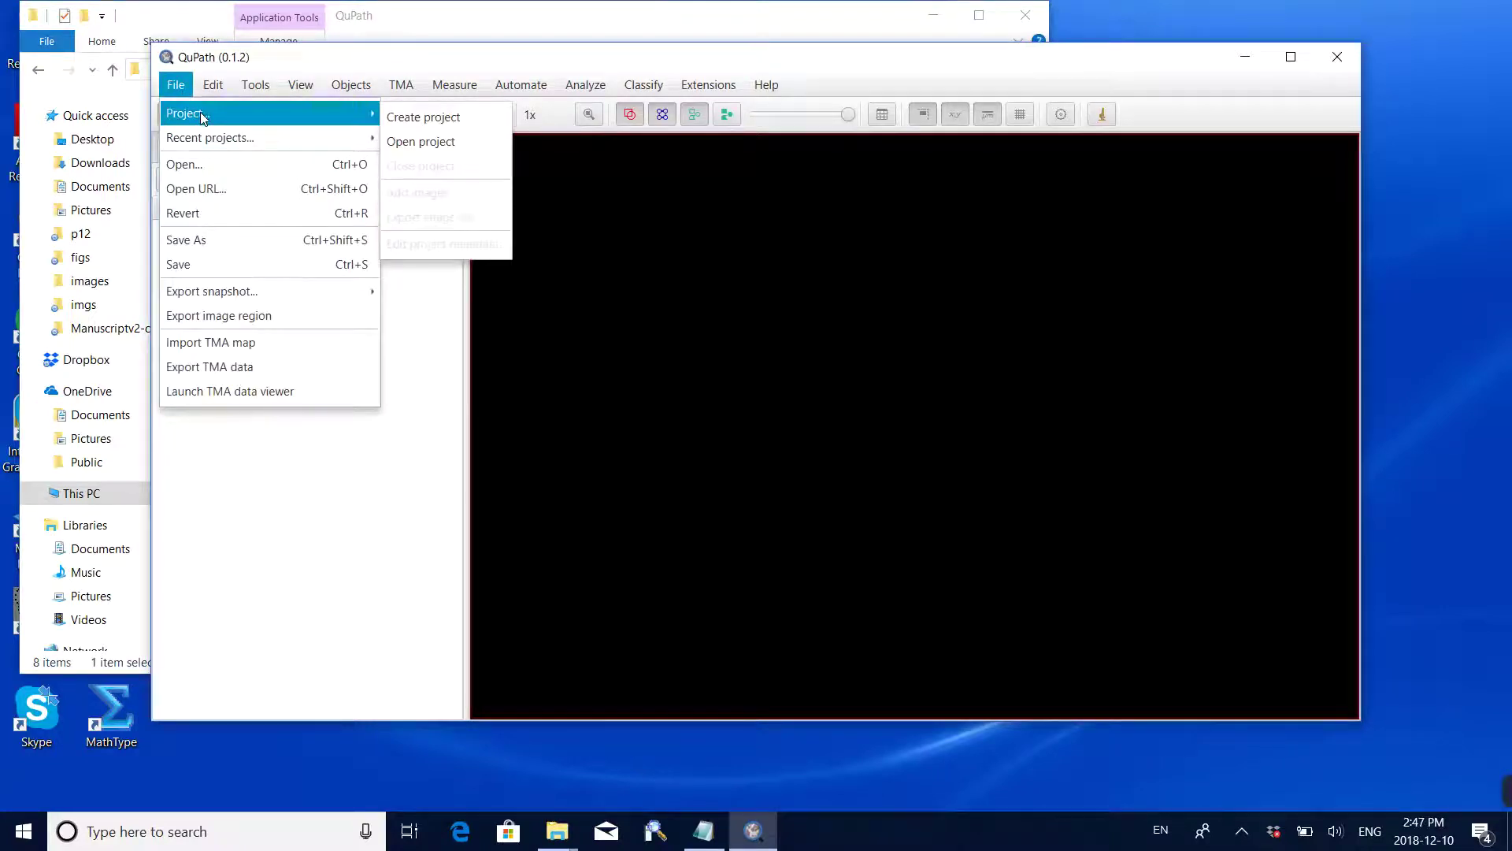
click(441, 153)
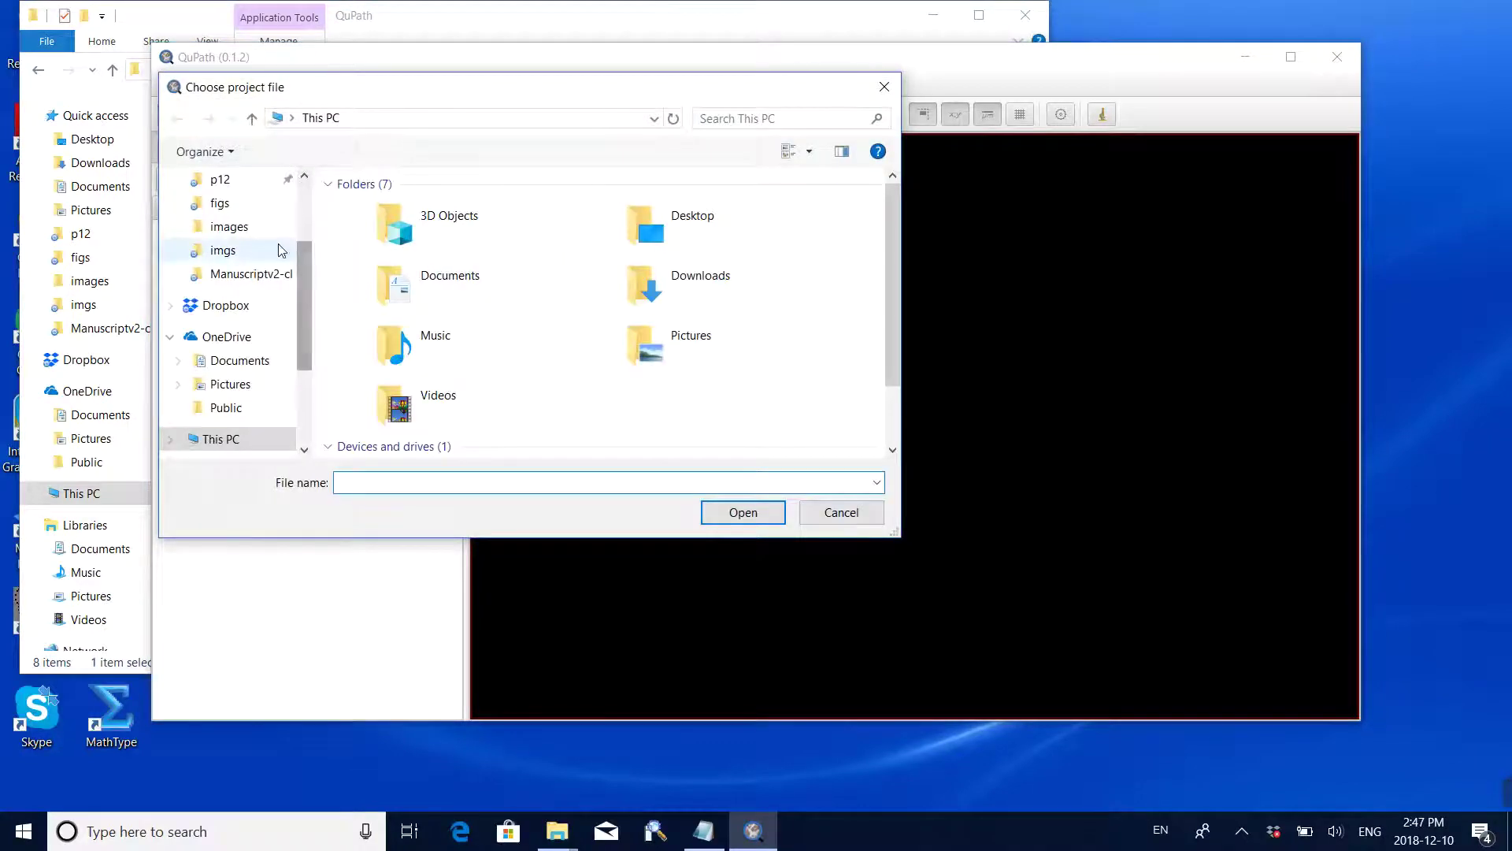
click(236, 227)
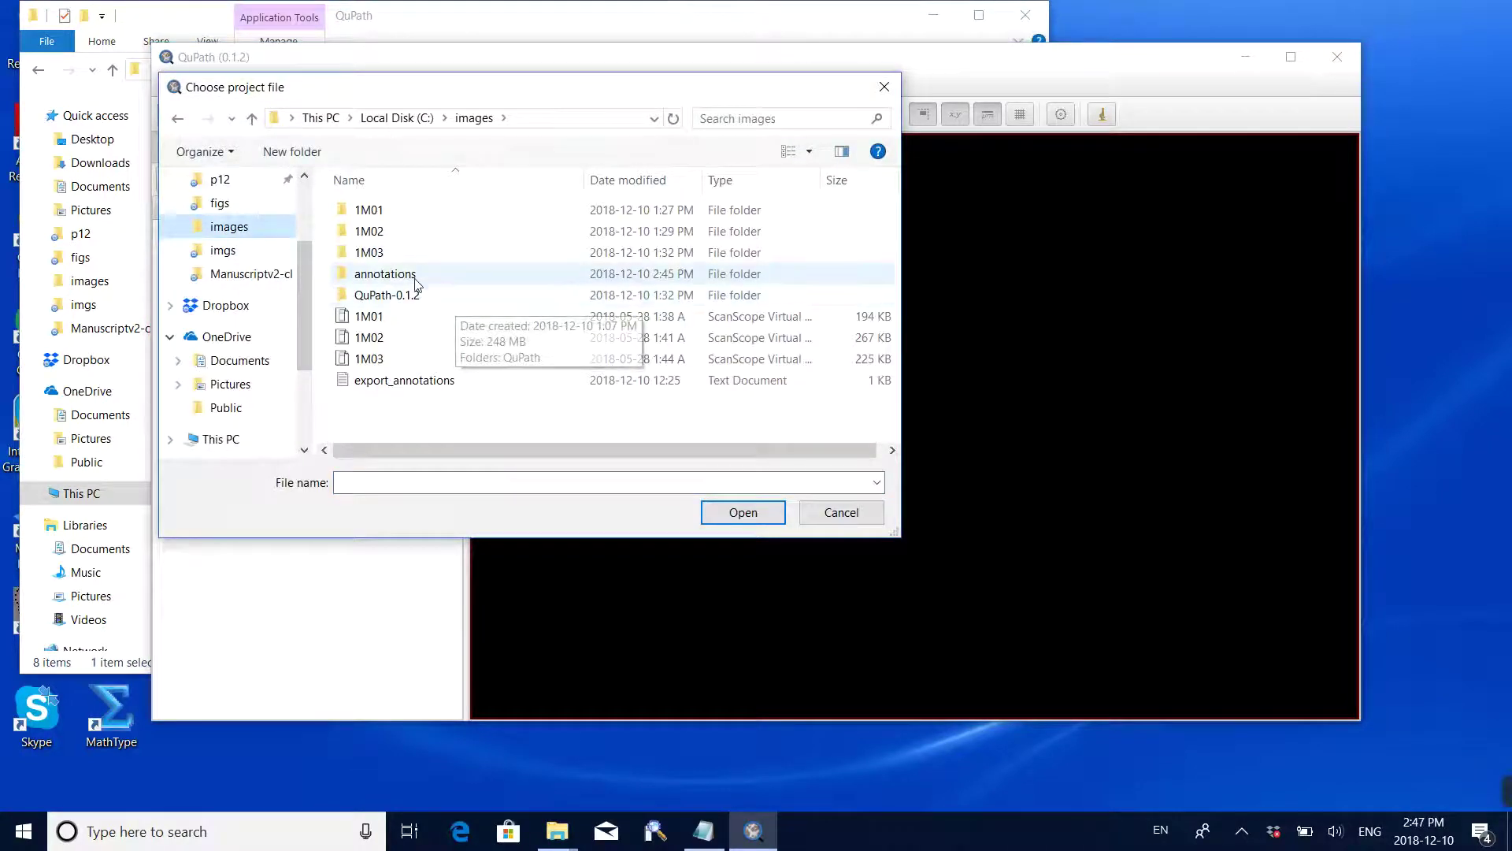
click(384, 282)
double_click(384, 282)
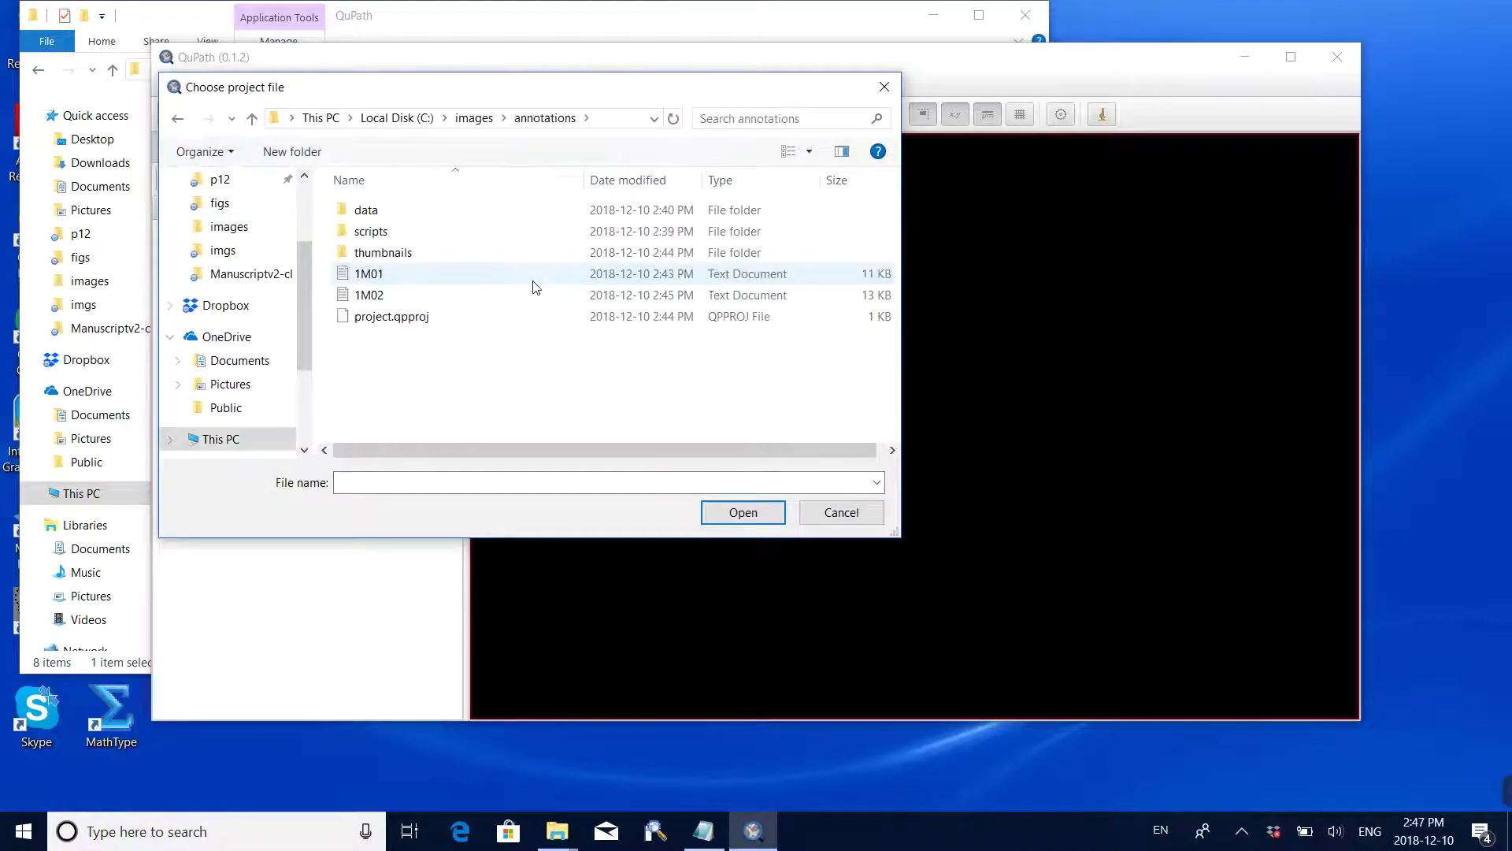
click(404, 323)
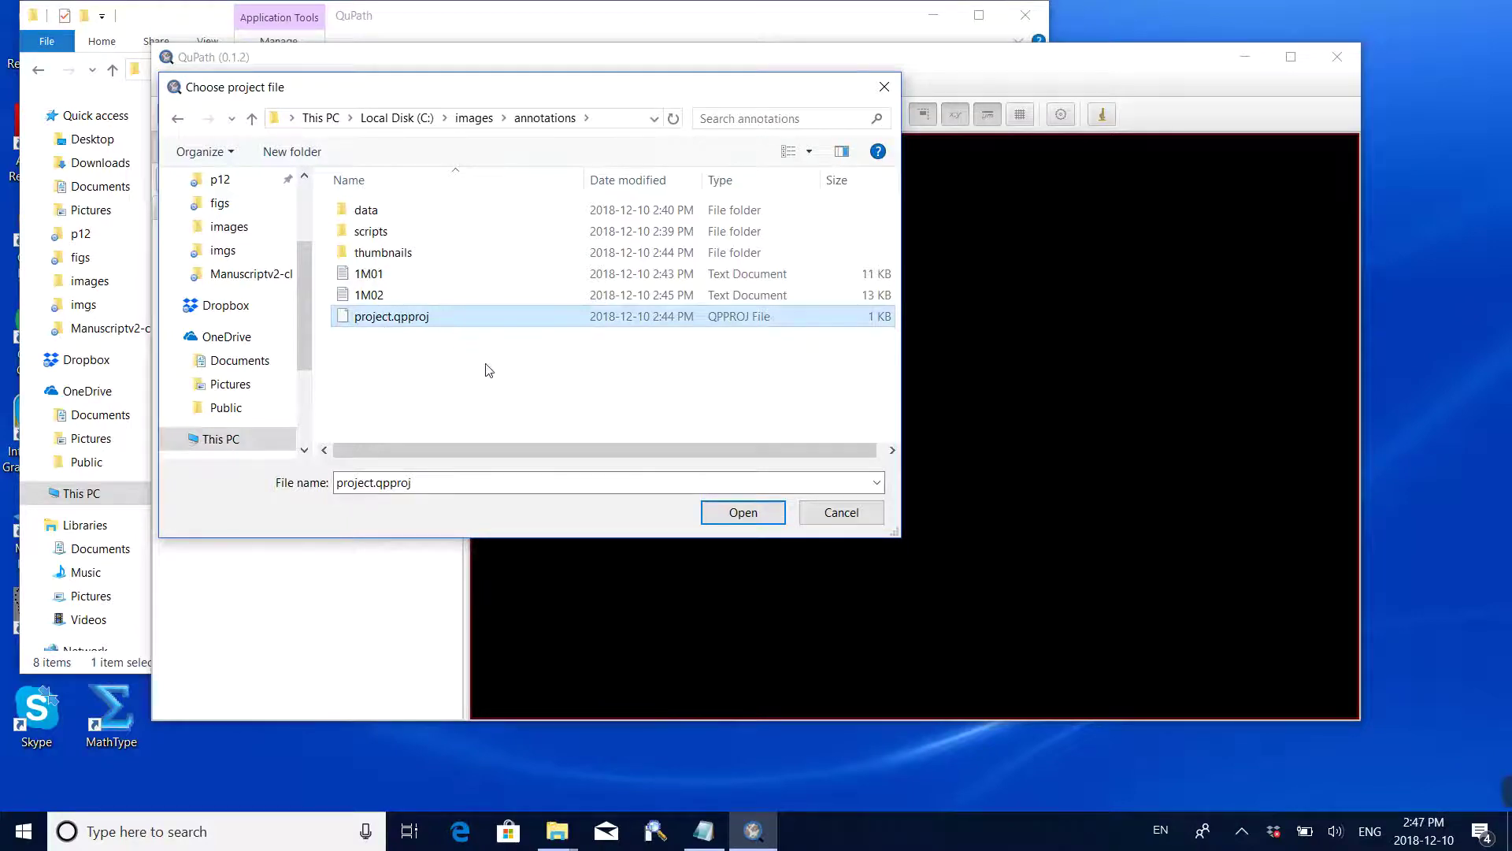
click(740, 513)
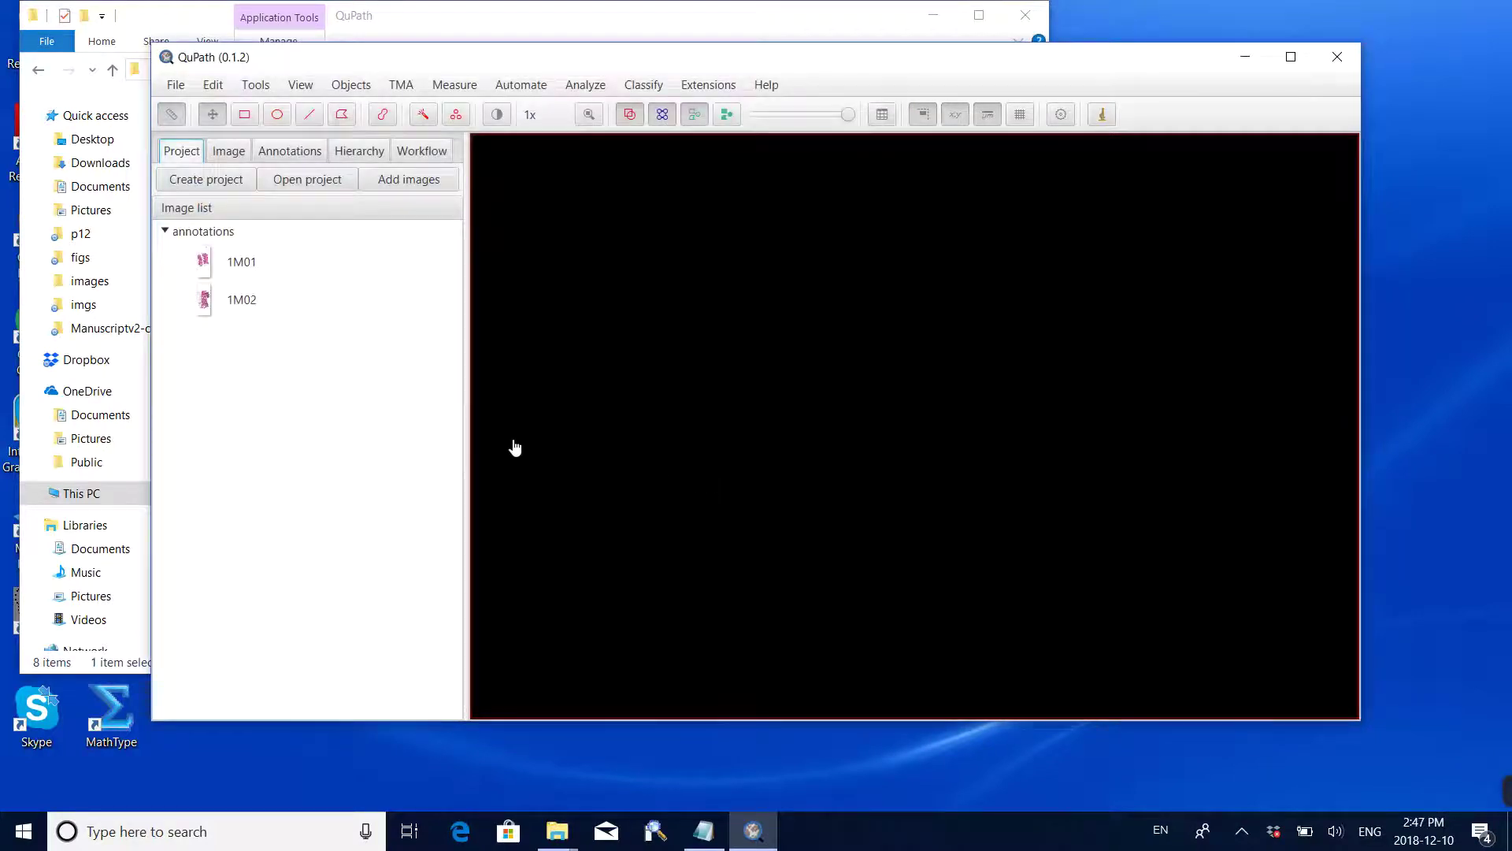
- Add slide 1M03 from the C:\images folder in File Explorer to the annotations project in QuPath
drag(556, 69, 877, 65)
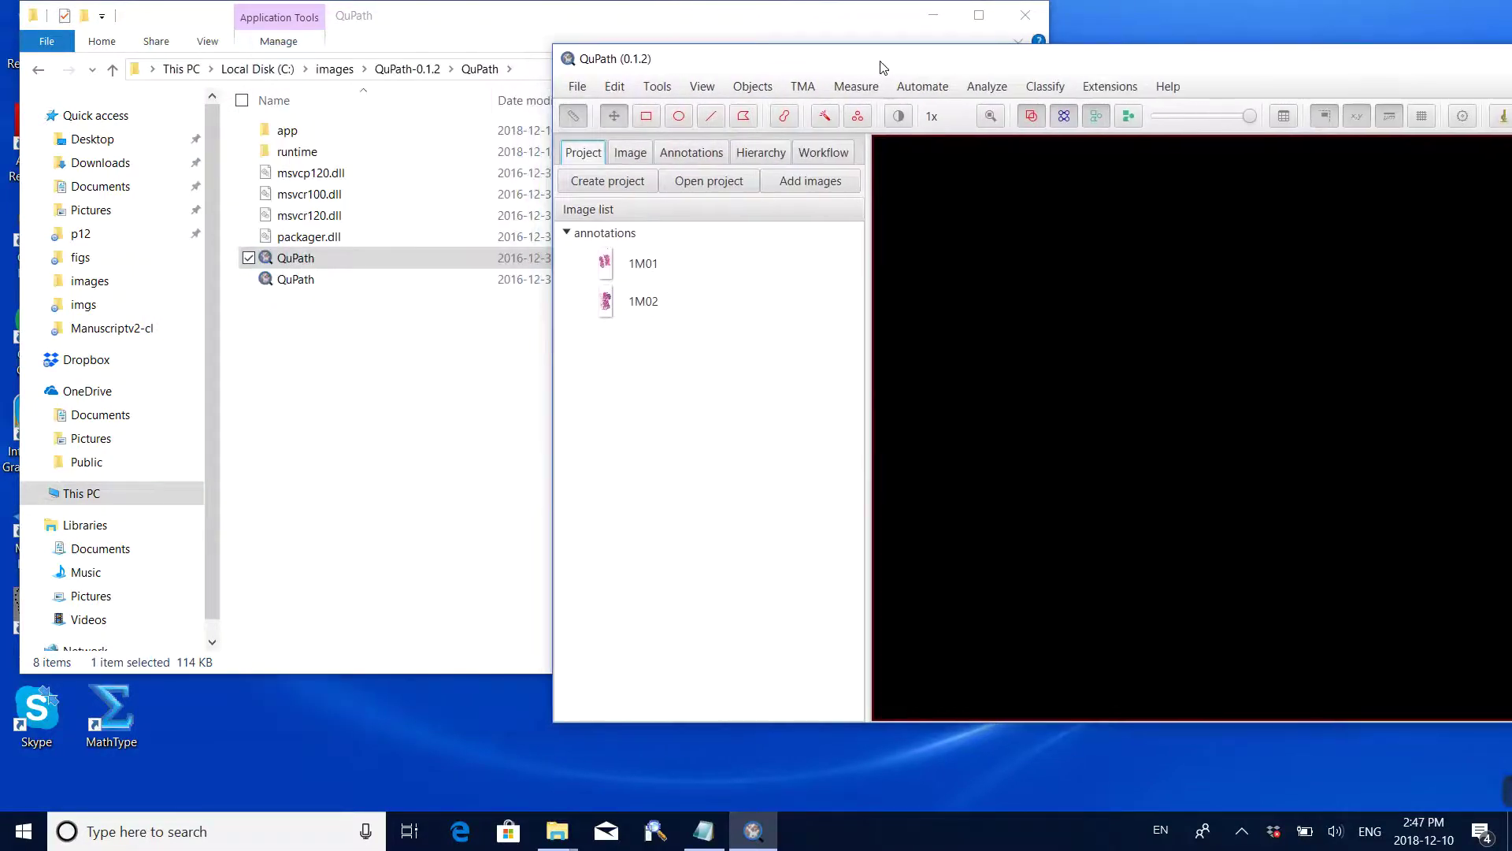
click(334, 69)
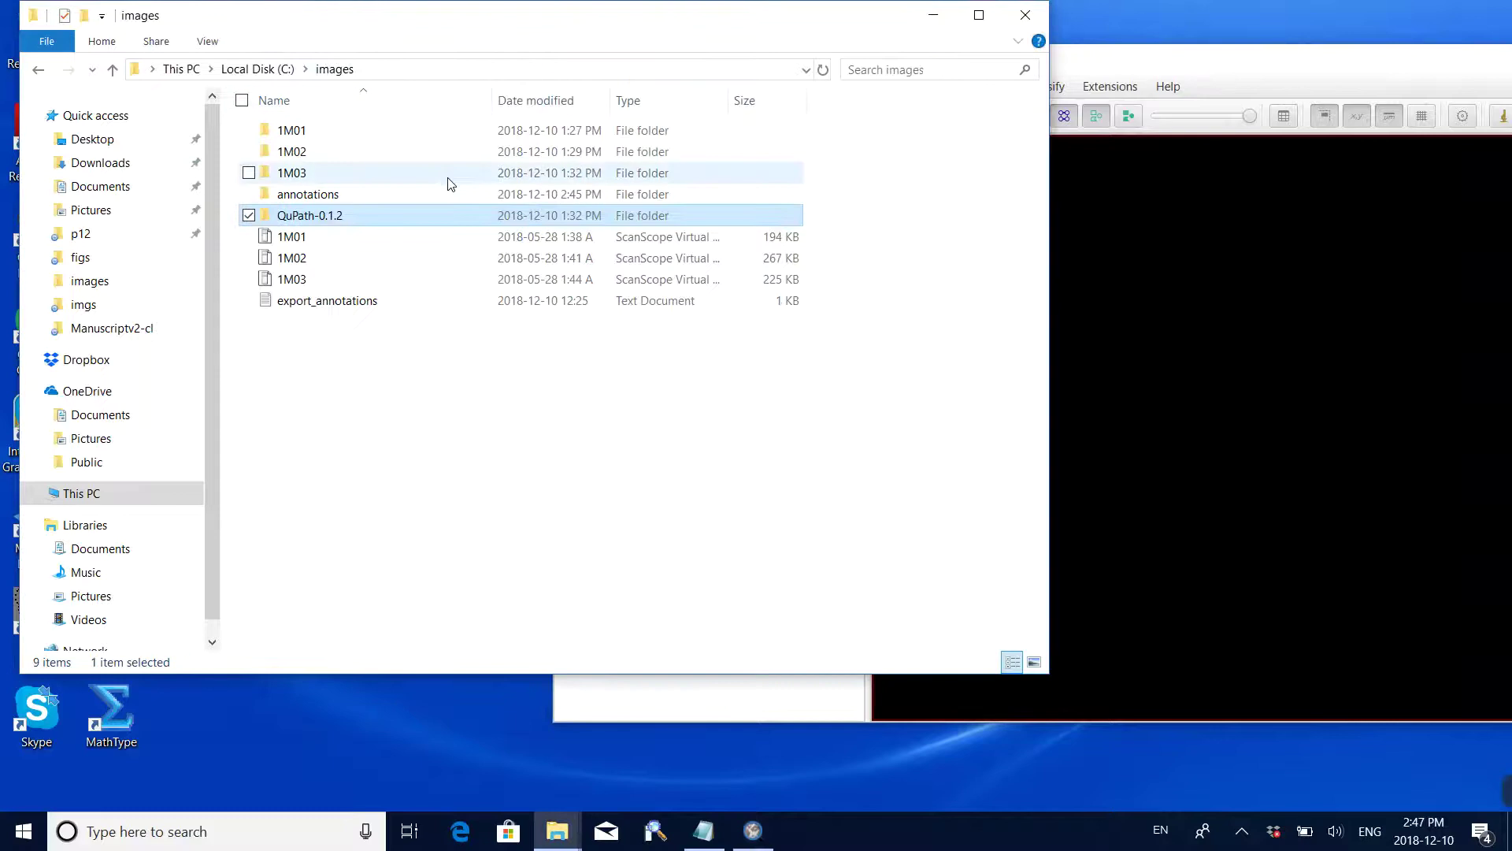
click(1102, 63)
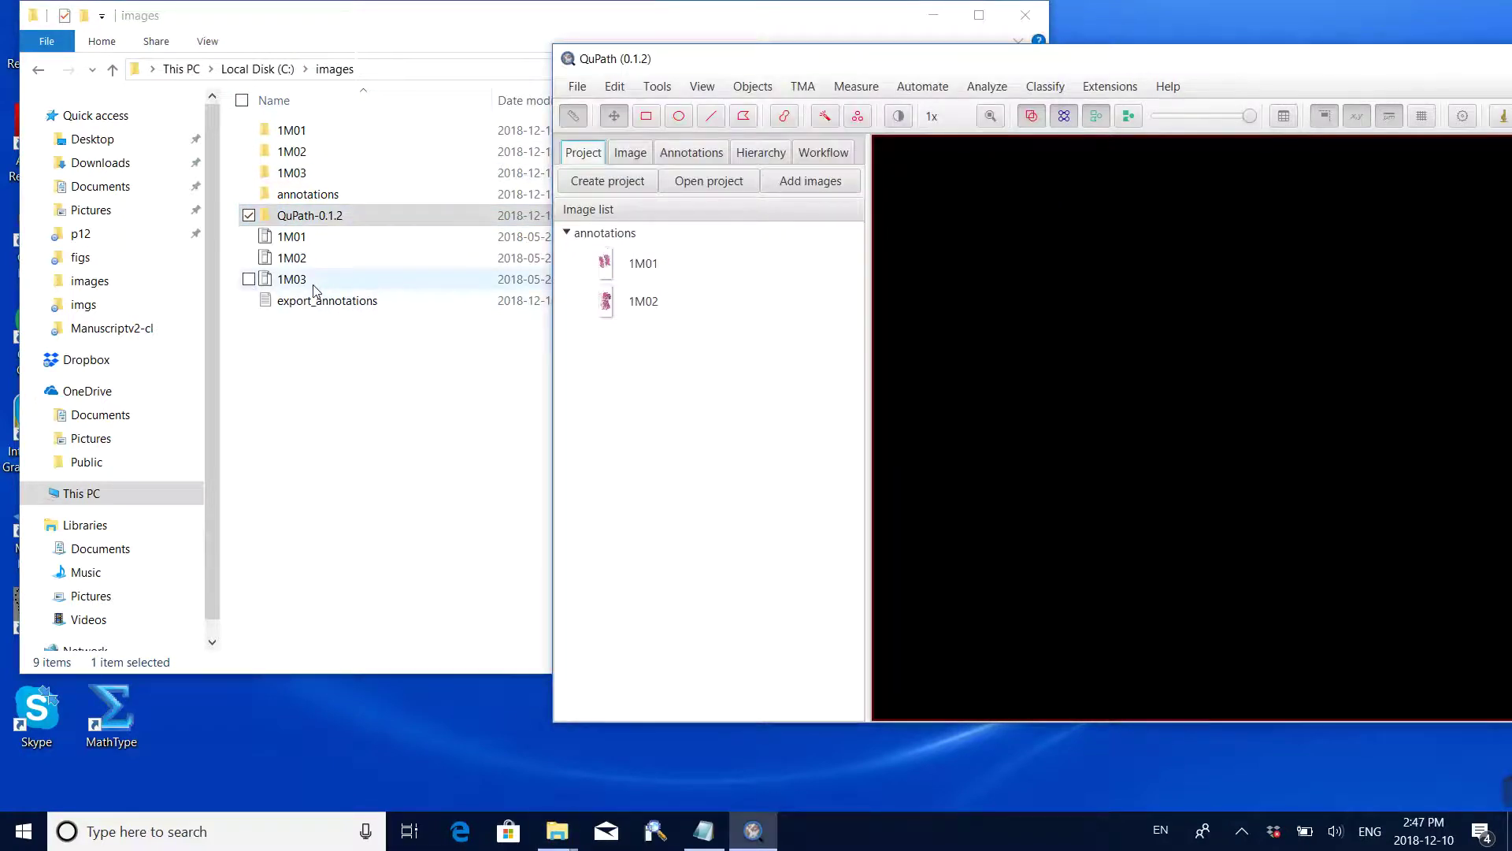
drag(311, 287, 1119, 343)
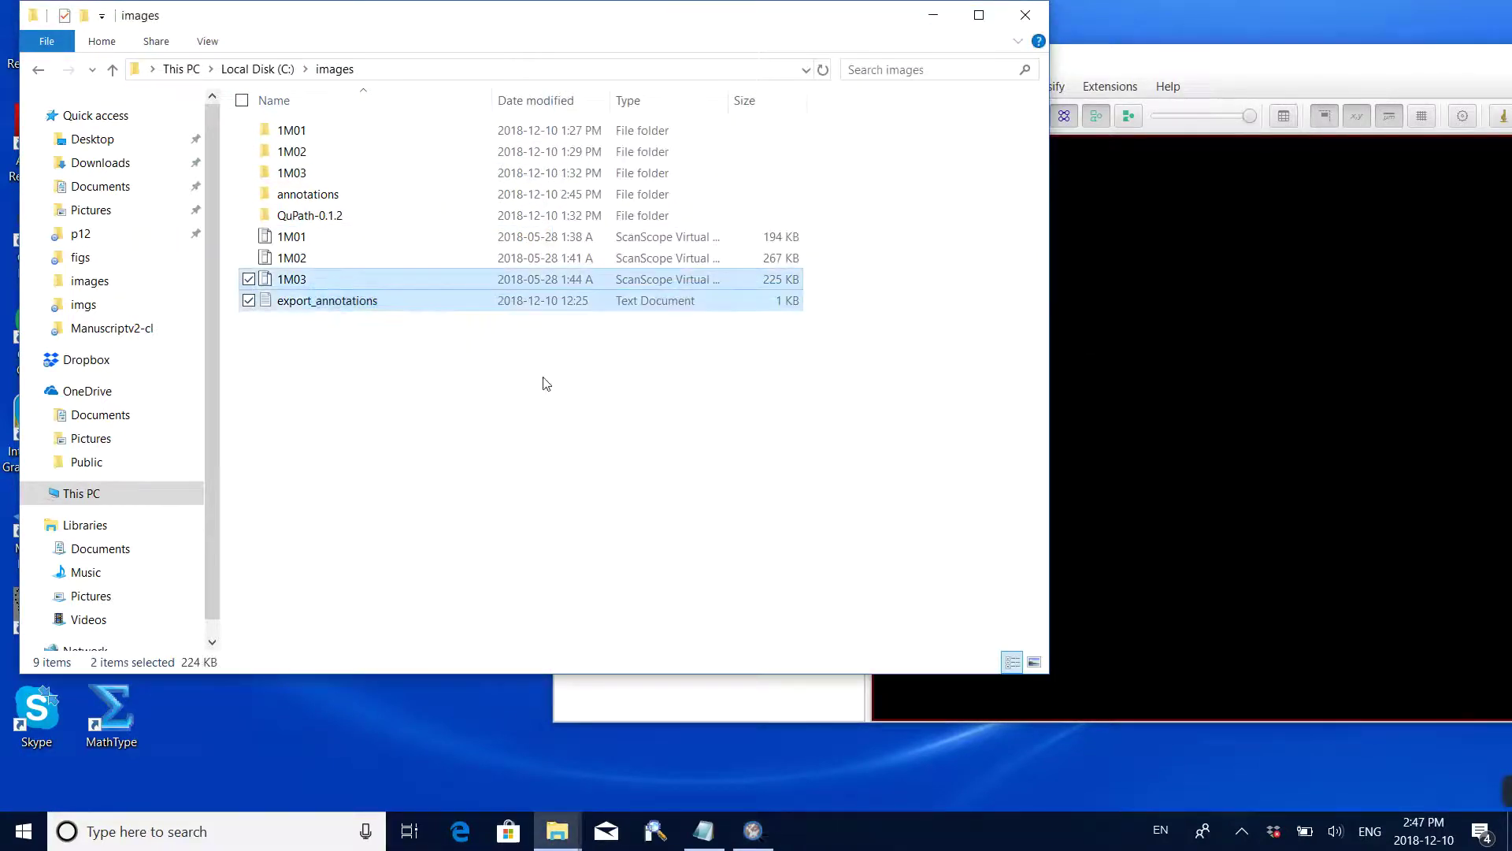
click(355, 321)
drag(300, 289, 1336, 76)
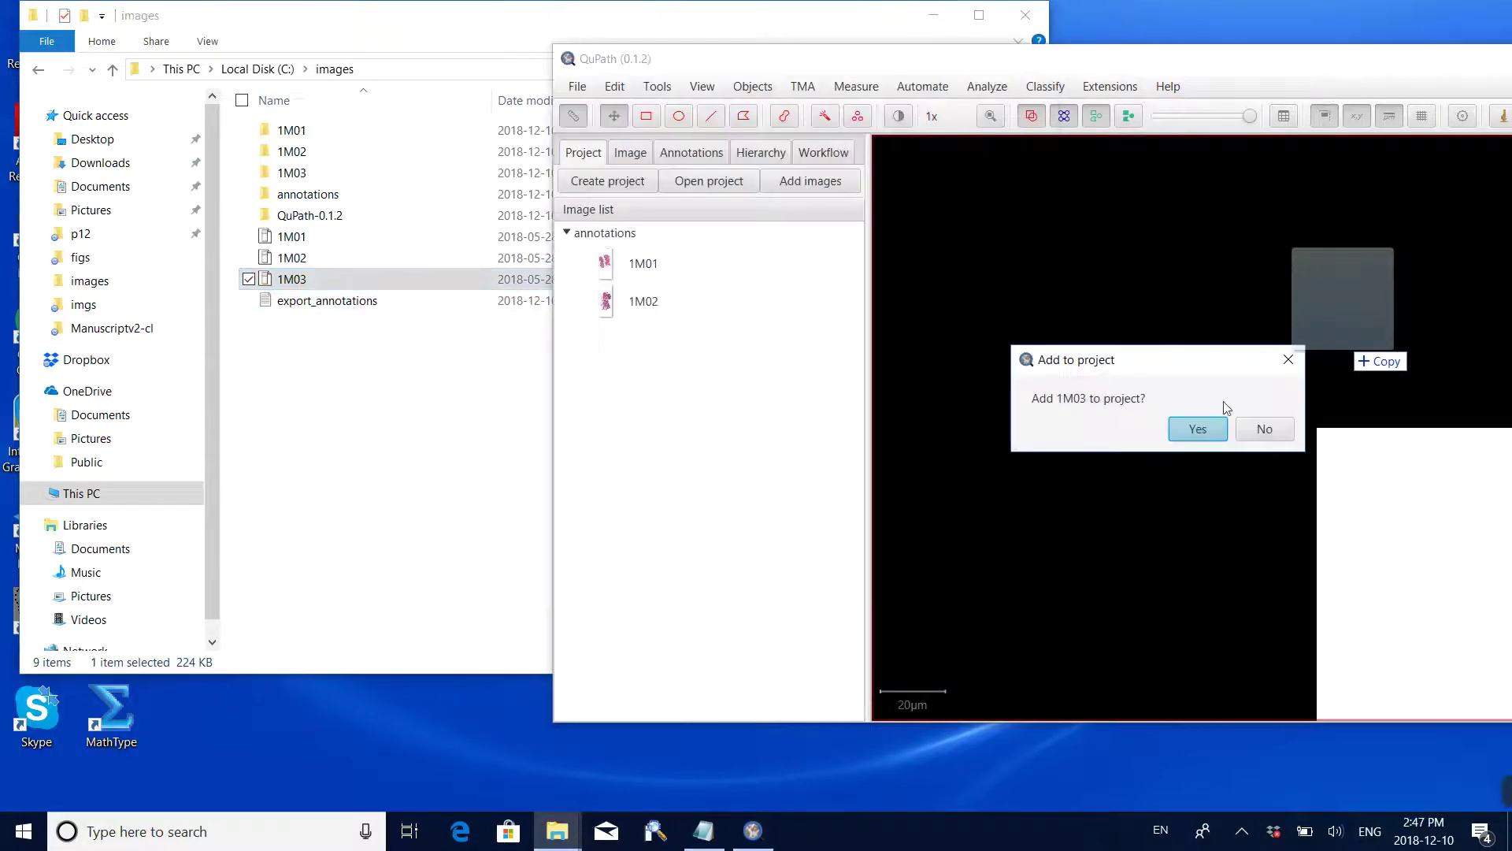
click(1217, 429)
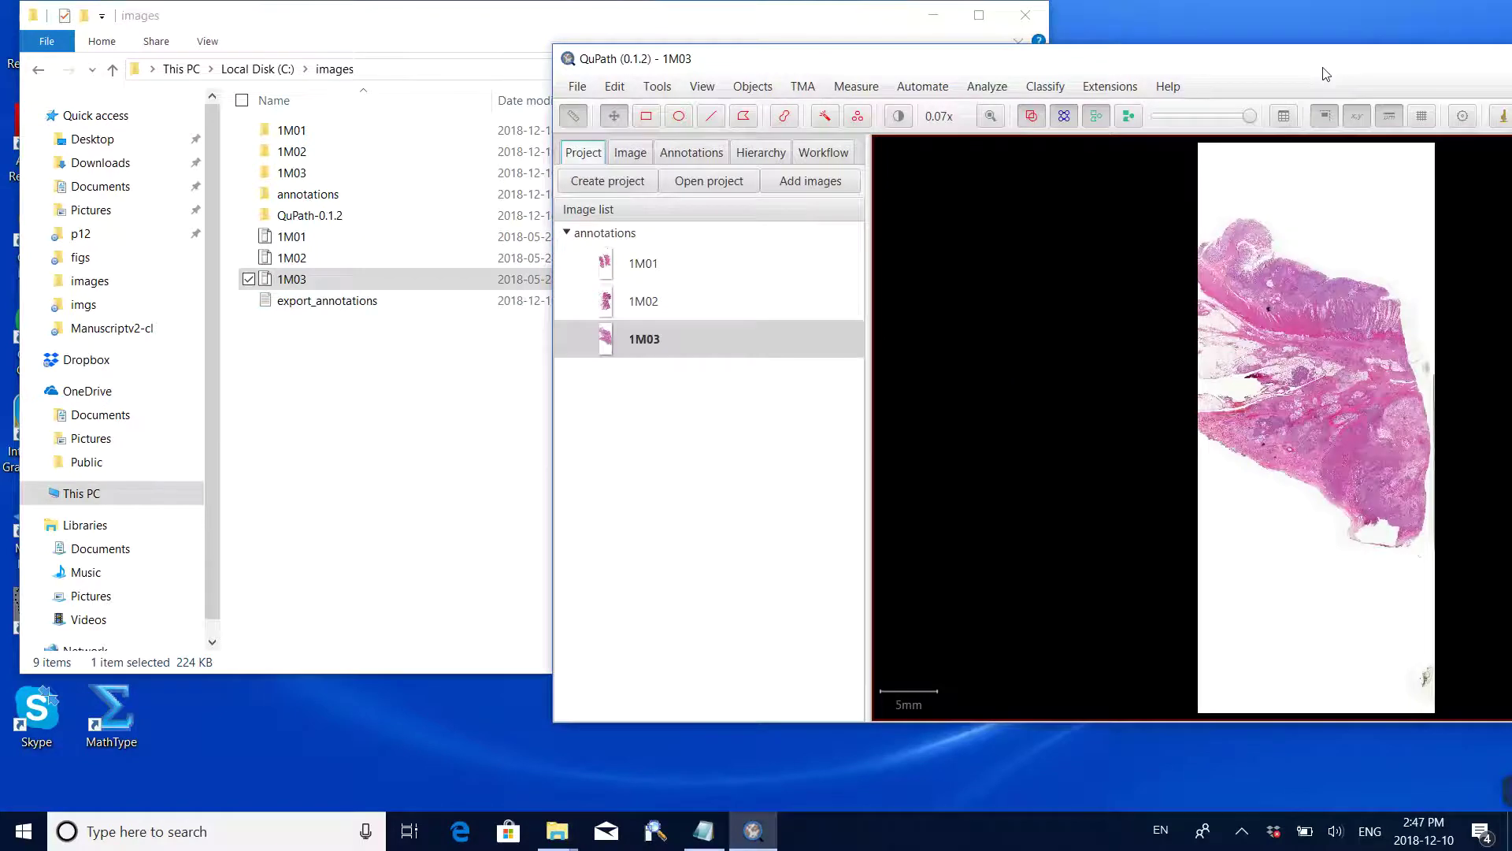
- Draw a closed polygon annotation around the purple tissue region along the upper edge of slide 1M03
drag(1327, 74, 1084, 84)
scroll(1249, 236, up, 2)
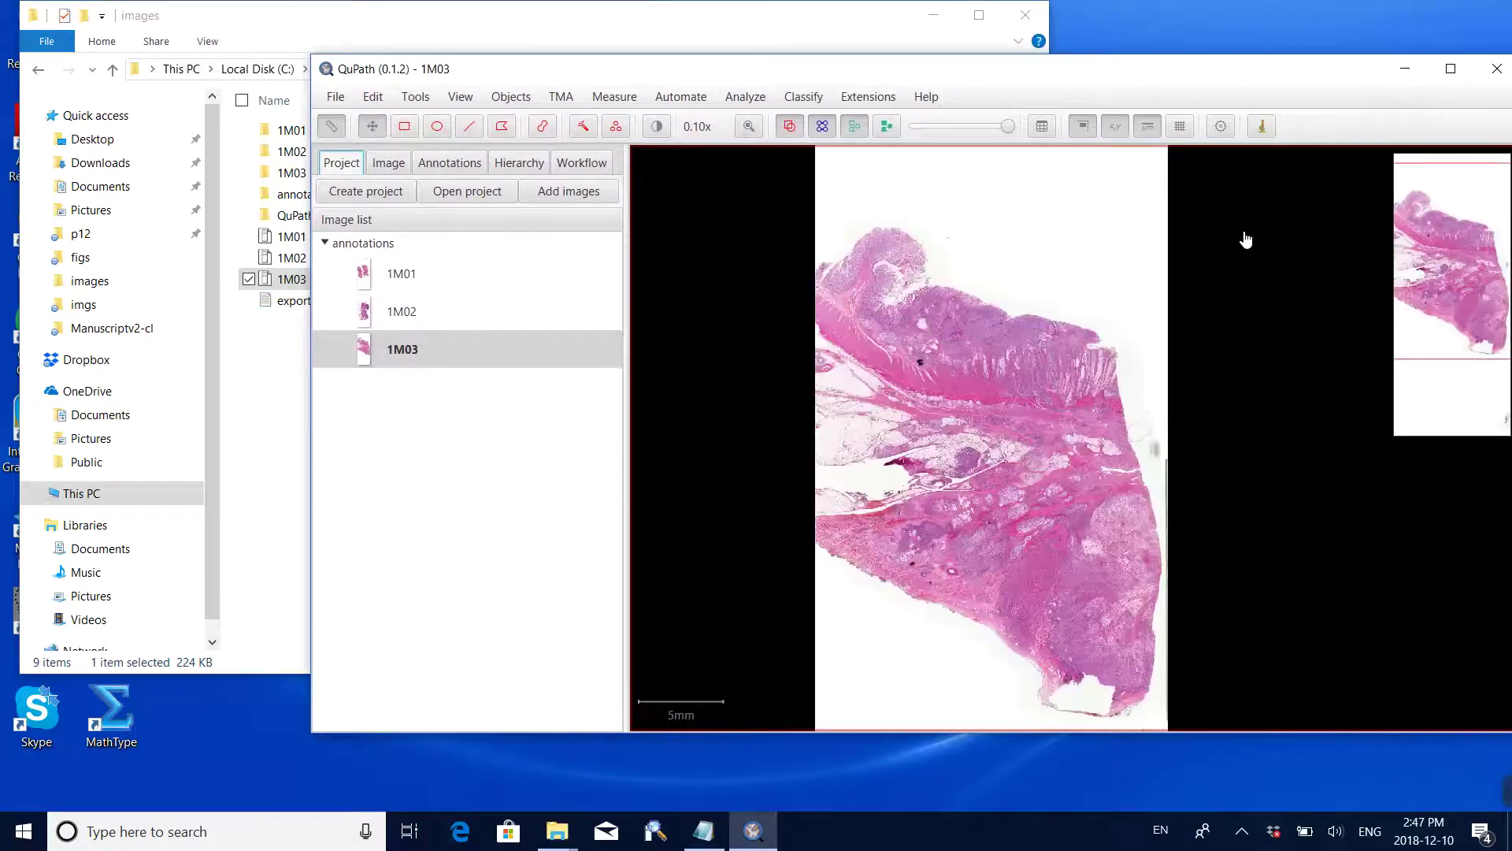
scroll(1246, 239, up, 2)
scroll(1165, 371, up, 3)
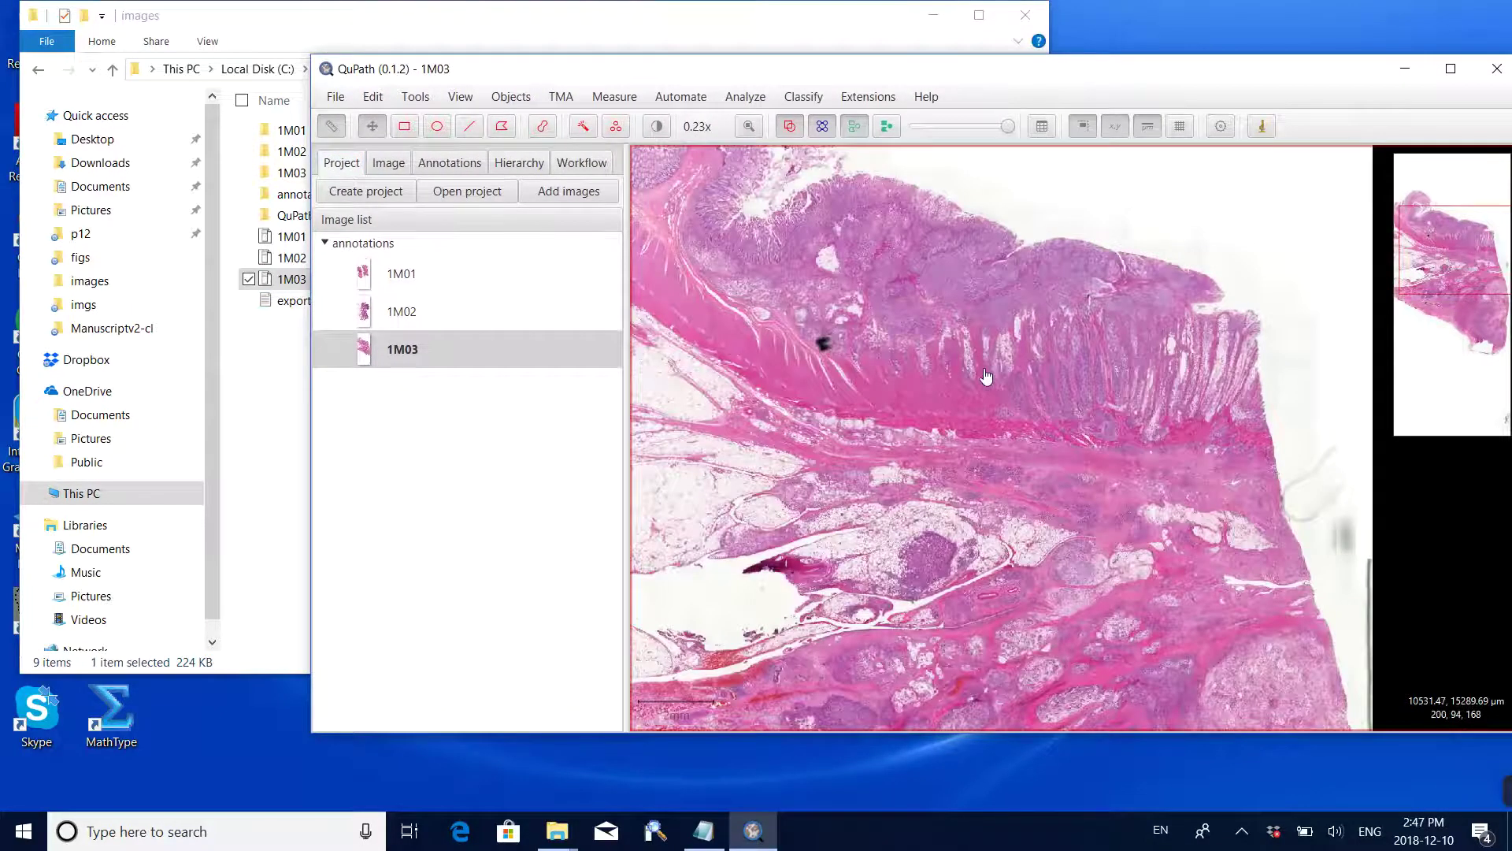
drag(987, 377, 1029, 453)
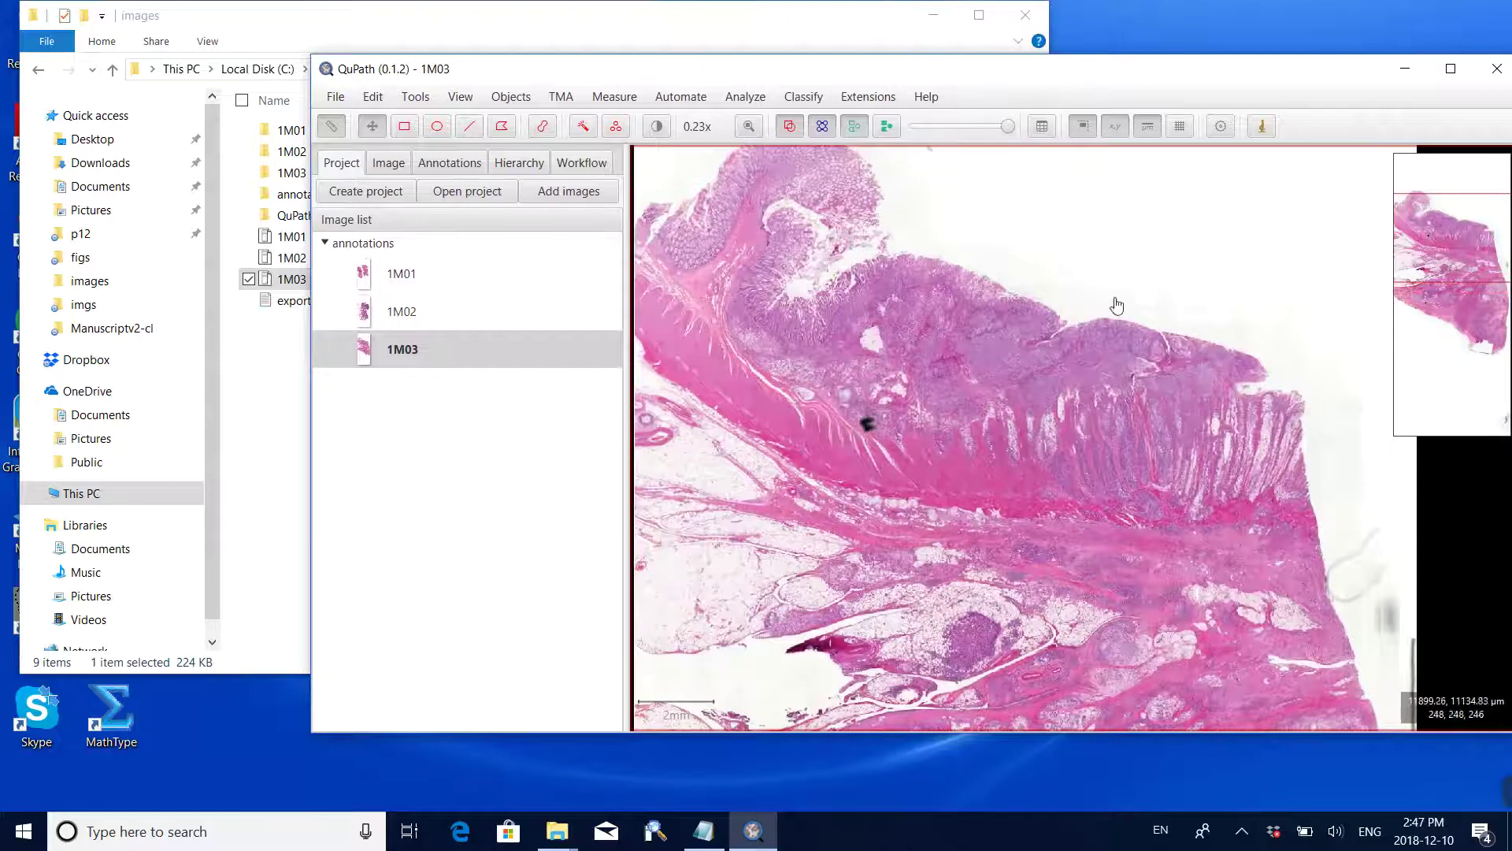
click(504, 129)
mouse_move(736, 262)
mouse_down()
mouse_move(742, 323)
mouse_move(761, 253)
mouse_move(820, 286)
mouse_move(956, 264)
mouse_move(1252, 367)
mouse_move(1221, 437)
mouse_move(1118, 473)
mouse_move(921, 447)
mouse_move(764, 360)
mouse_up()
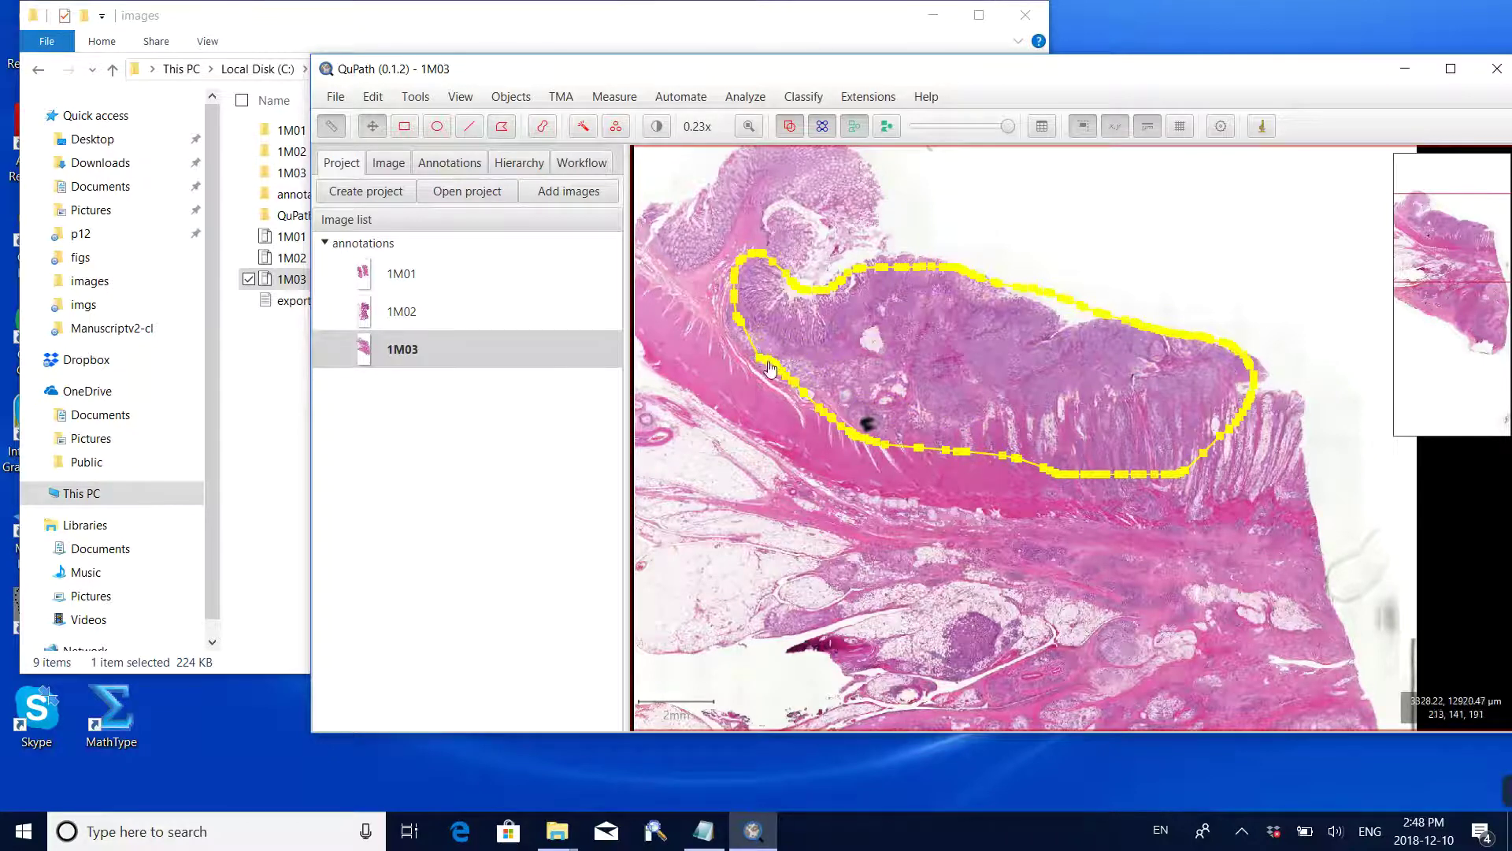
- Maximize the QuPath window and open the Script editor with the empty script Untitled 1 selected
drag(1063, 80, 962, 50)
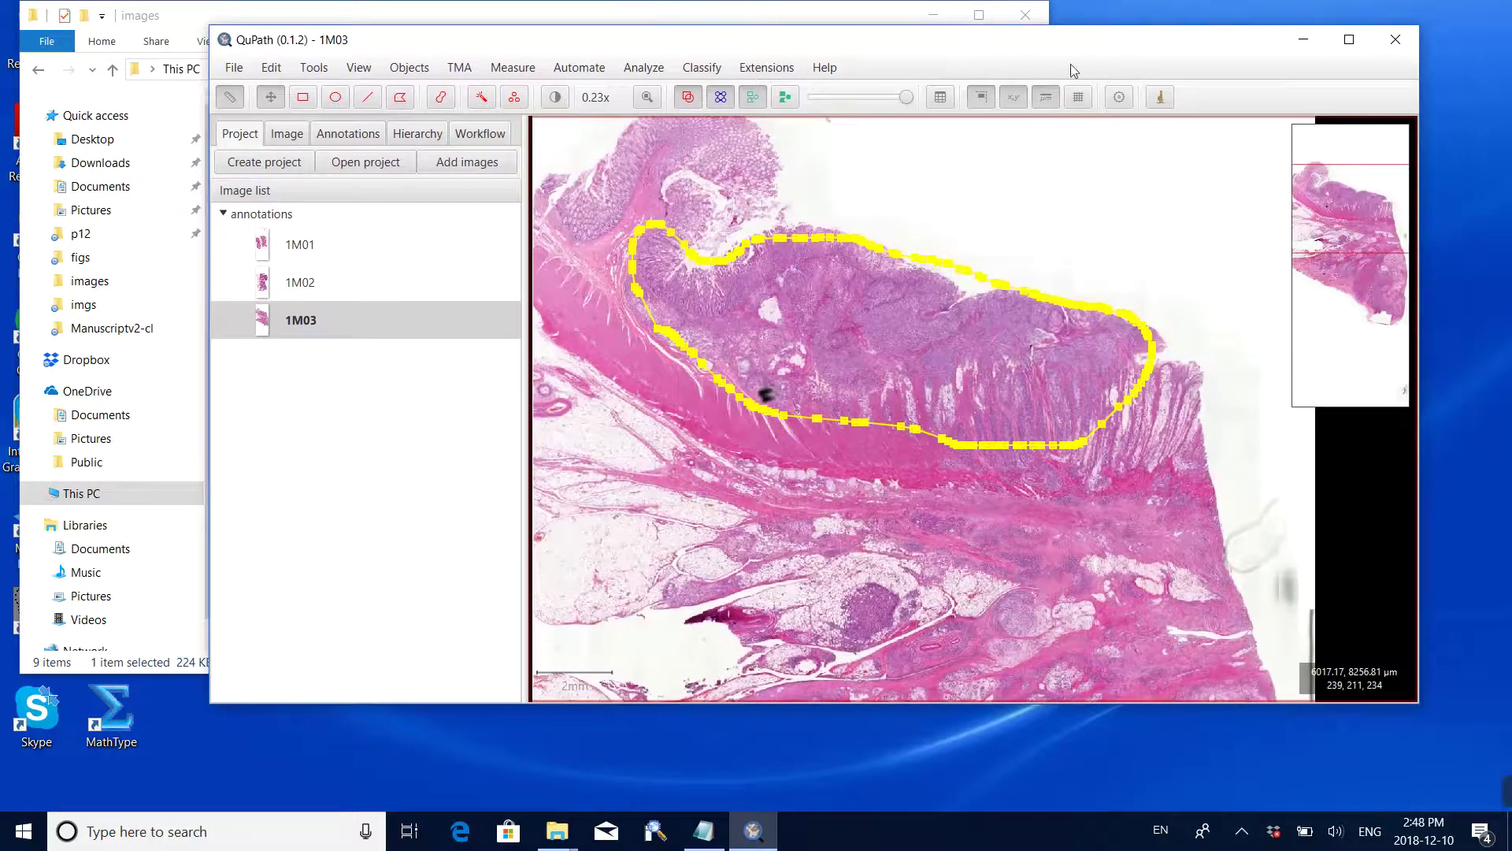
click(1349, 39)
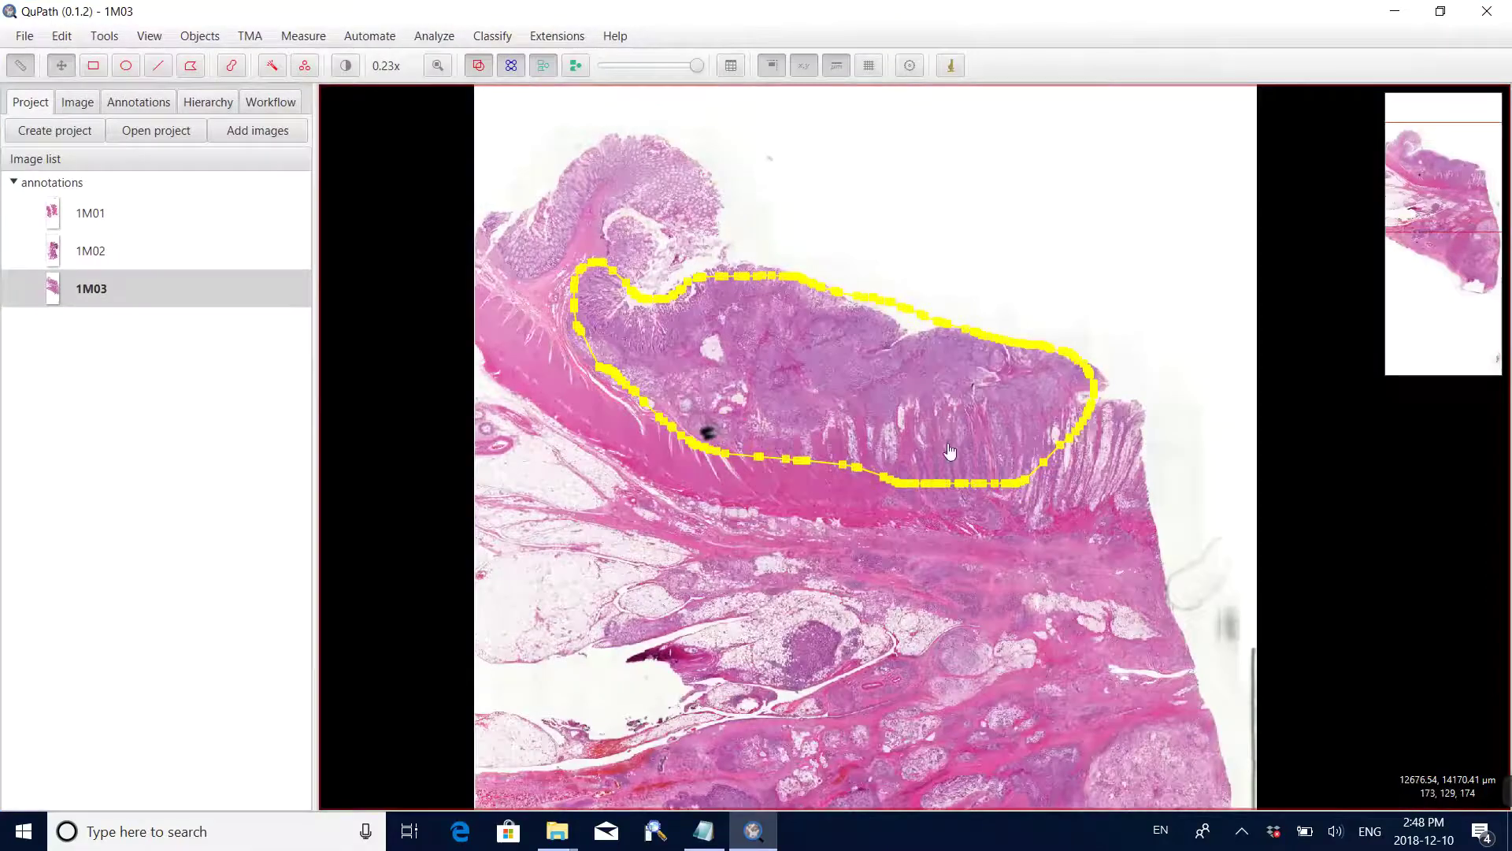
drag(1198, 477, 1178, 311)
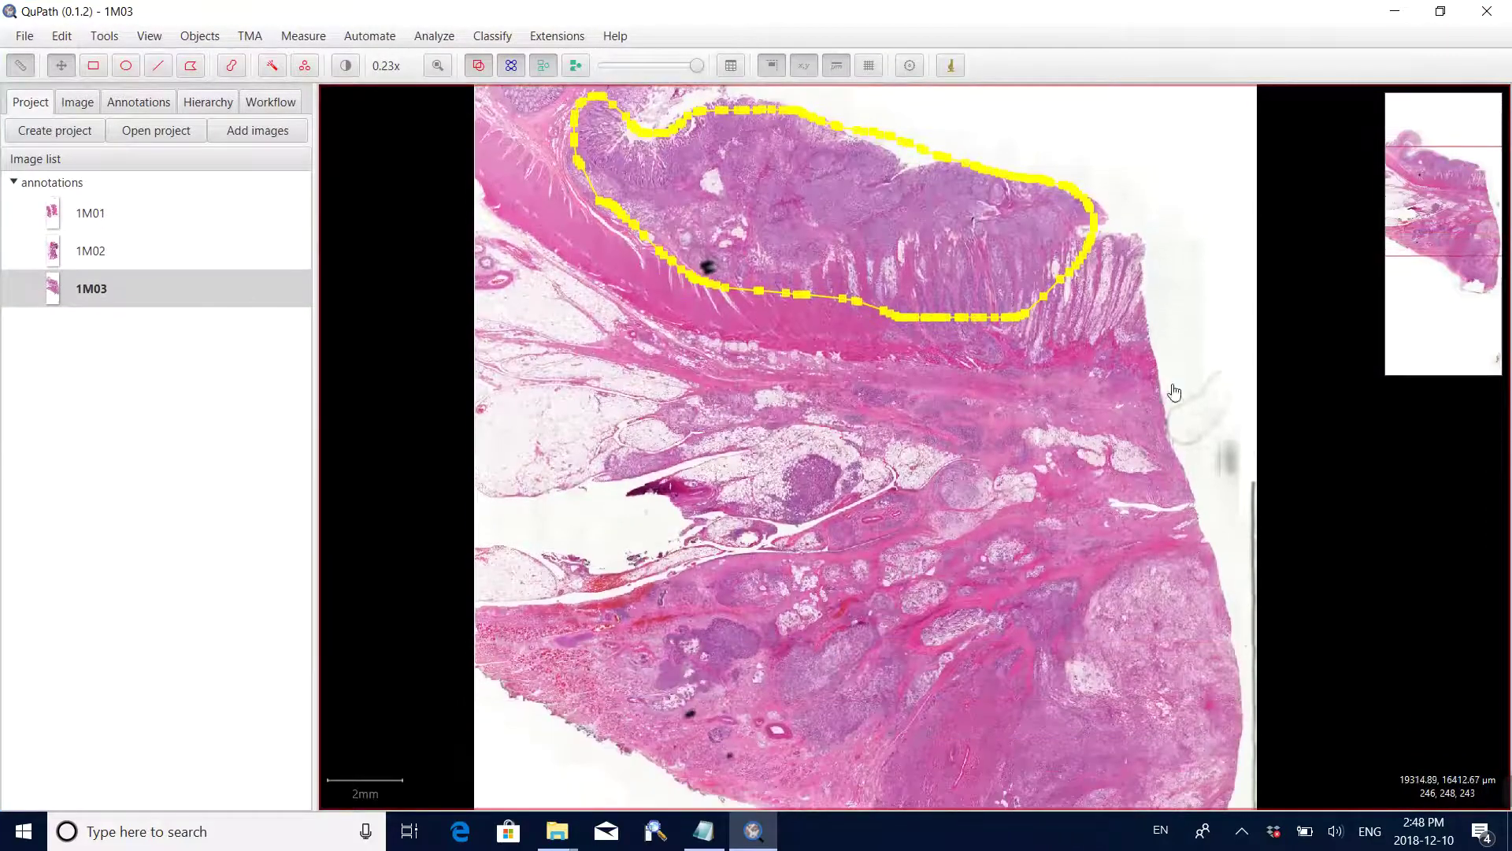
drag(706, 260, 706, 389)
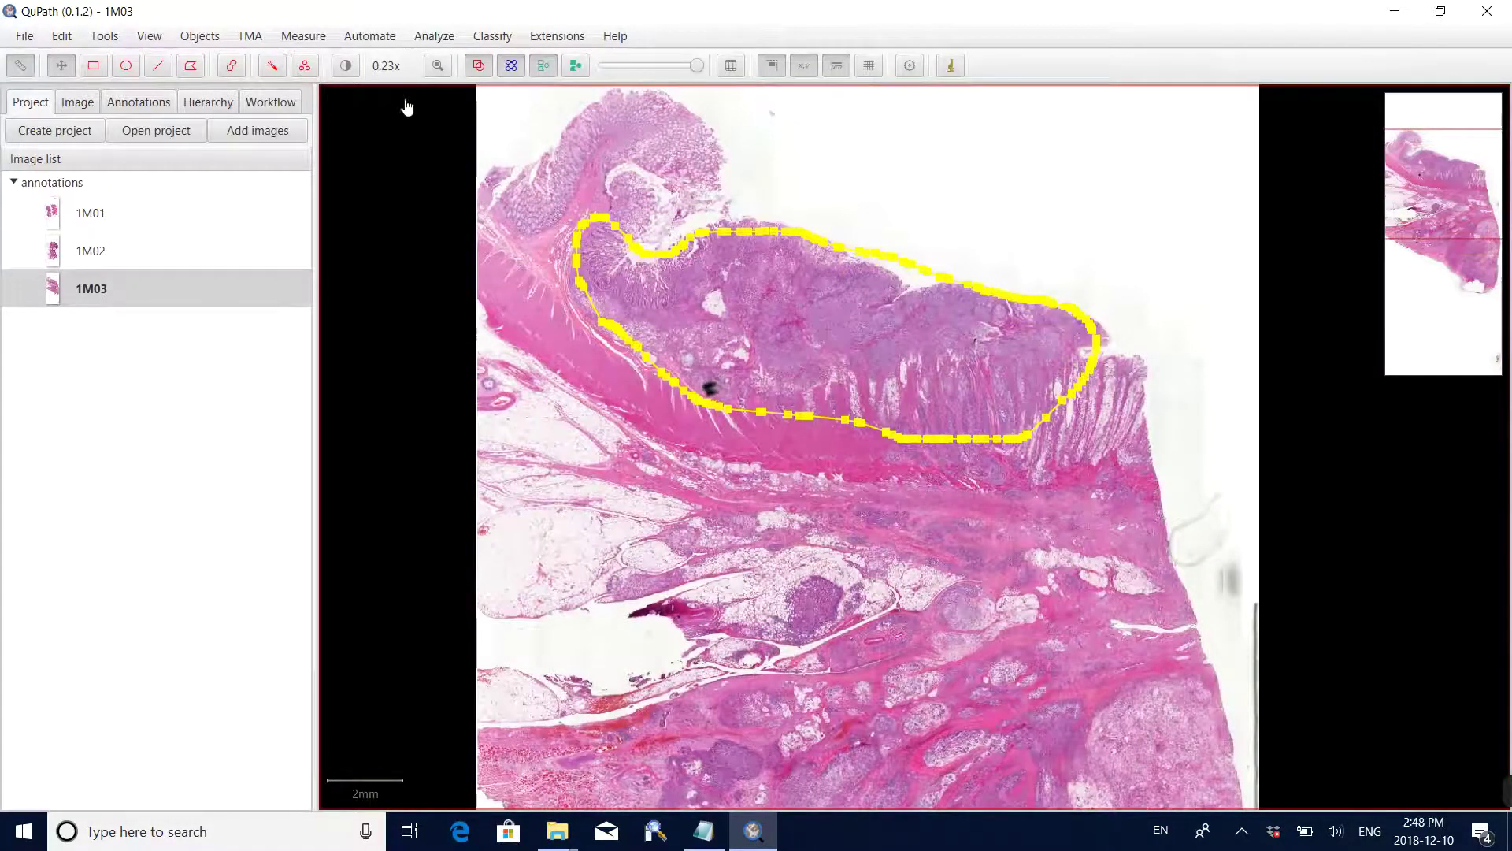
click(374, 46)
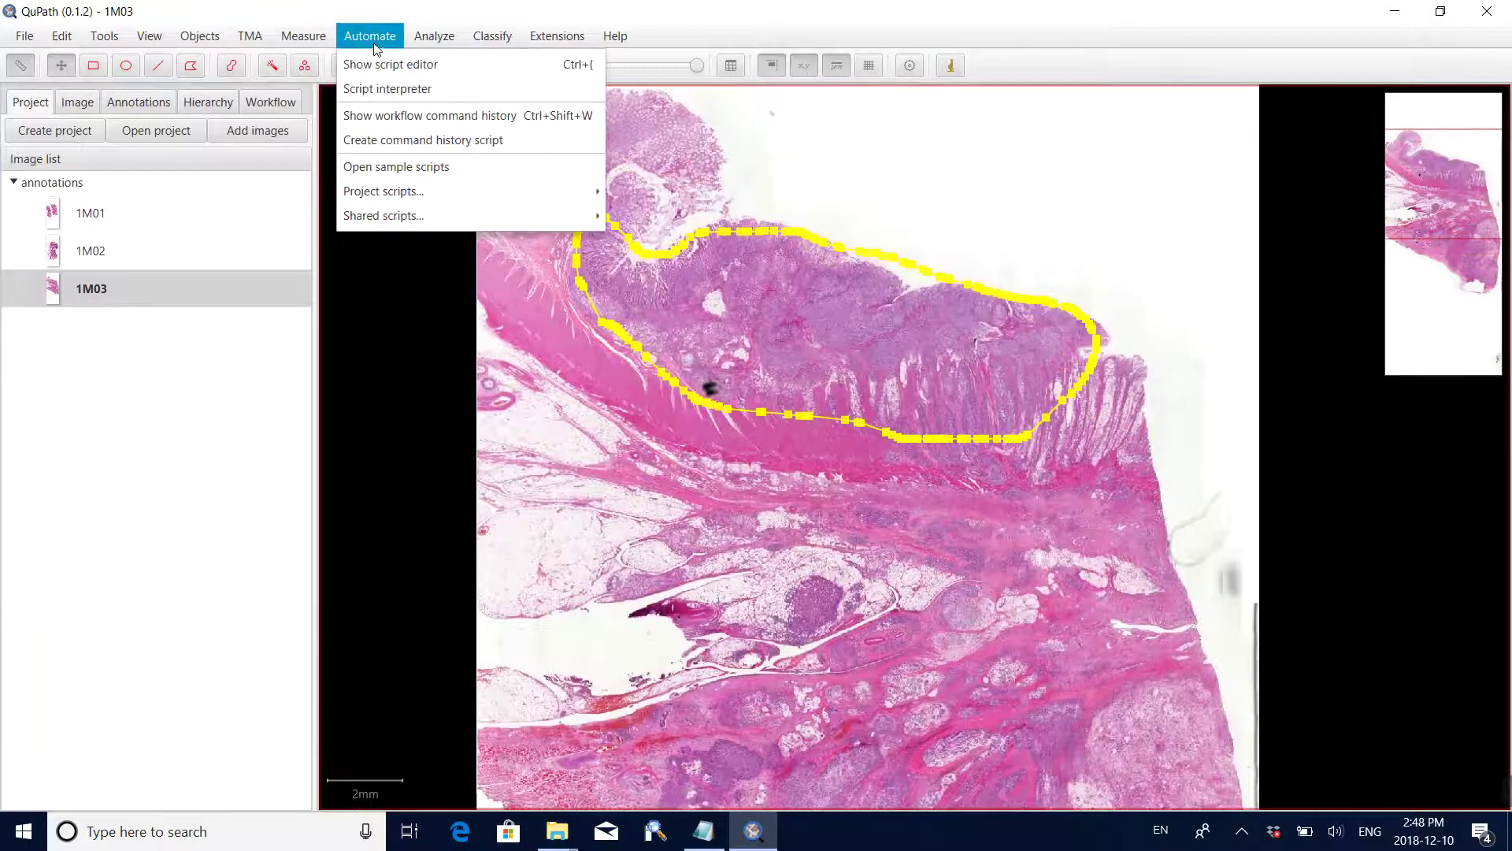
click(417, 69)
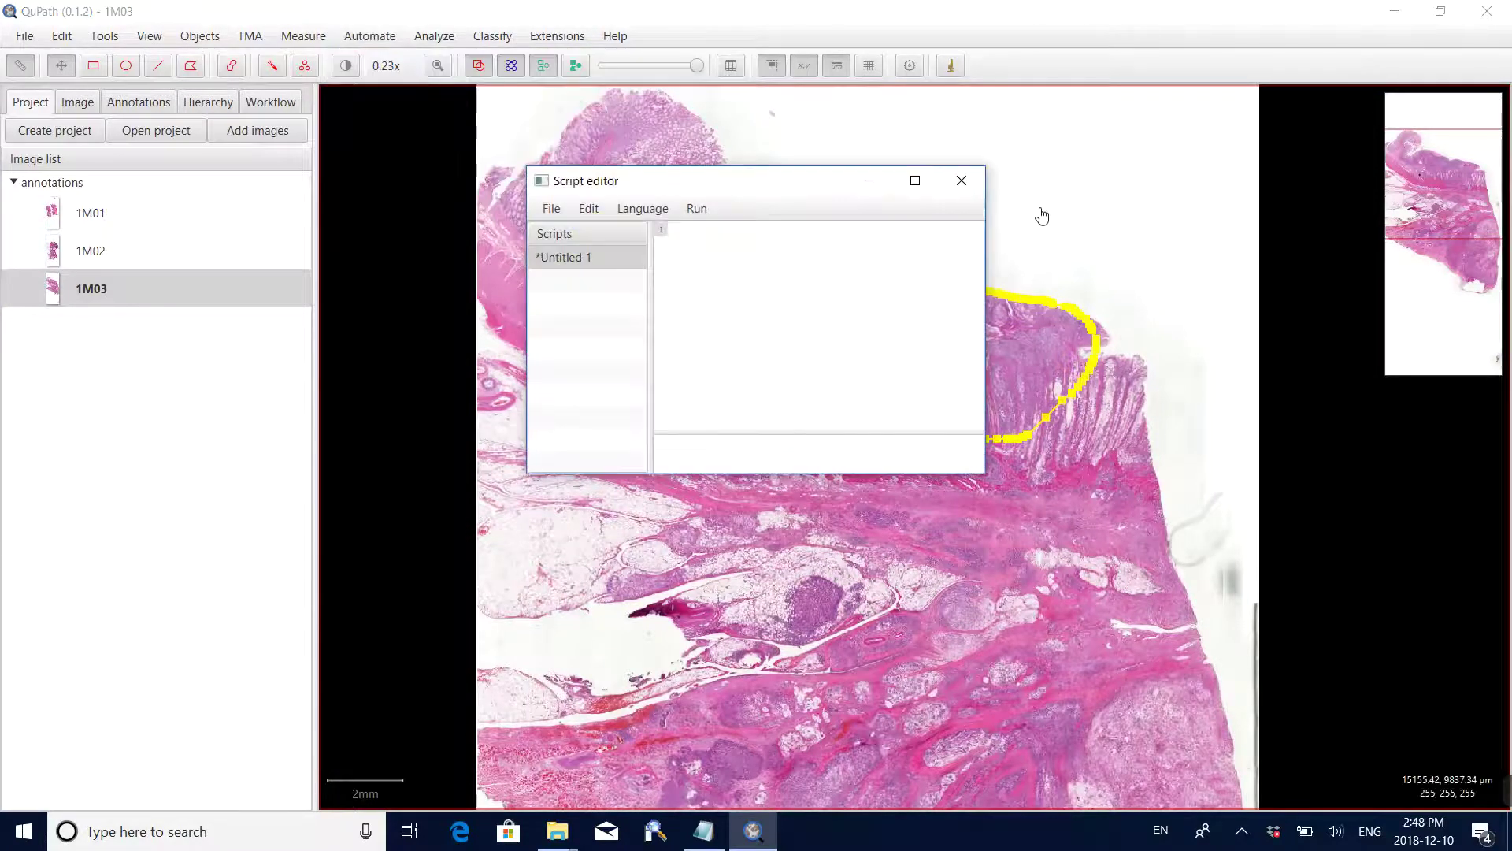
click(592, 263)
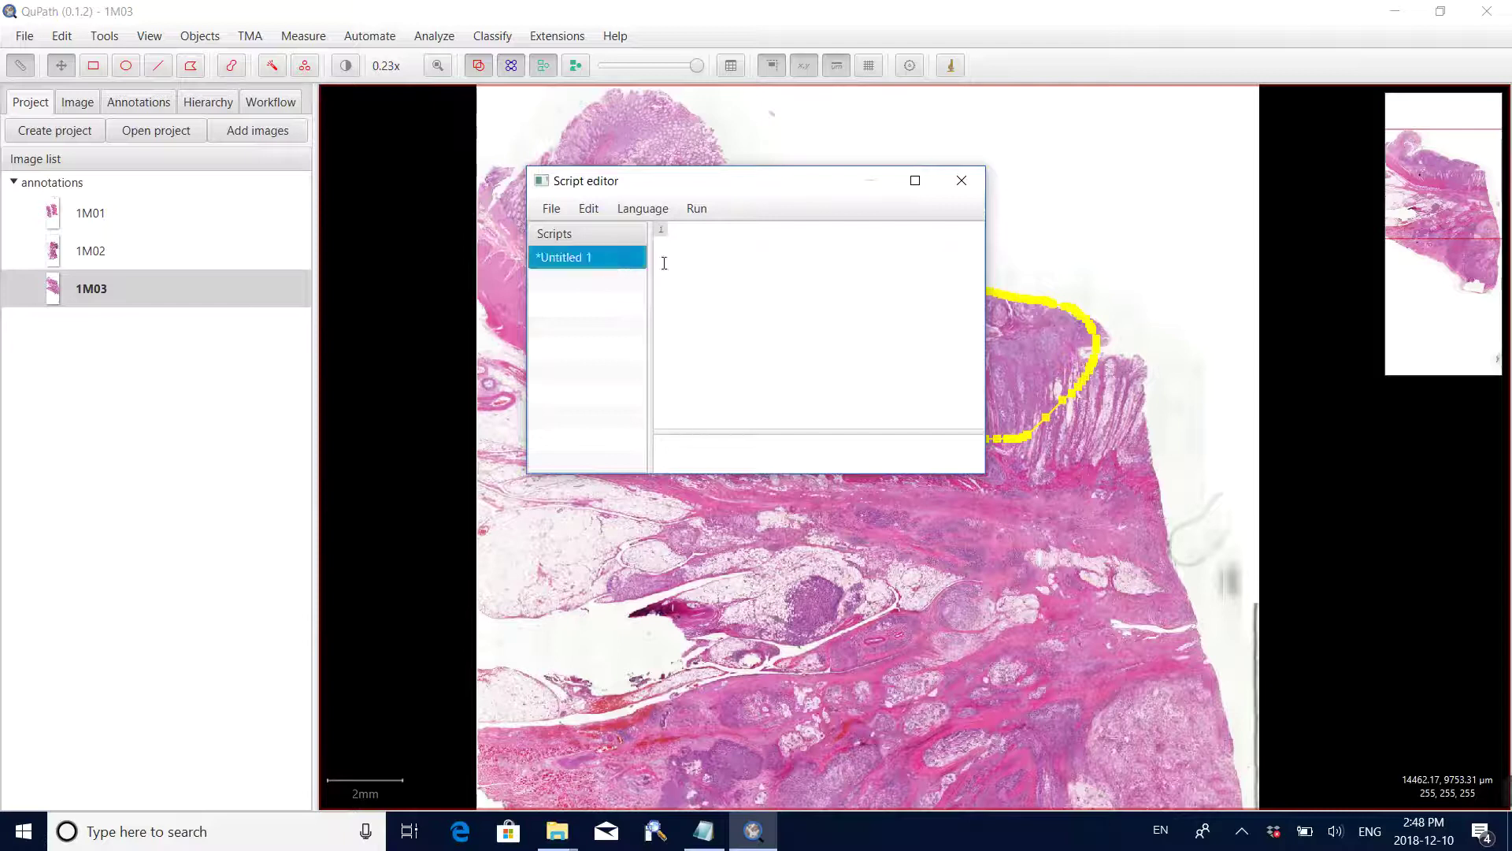
- Copy the whole export_annotations script from Notepad and paste it into Untitled 1 in QuPath's Script editor
click(703, 831)
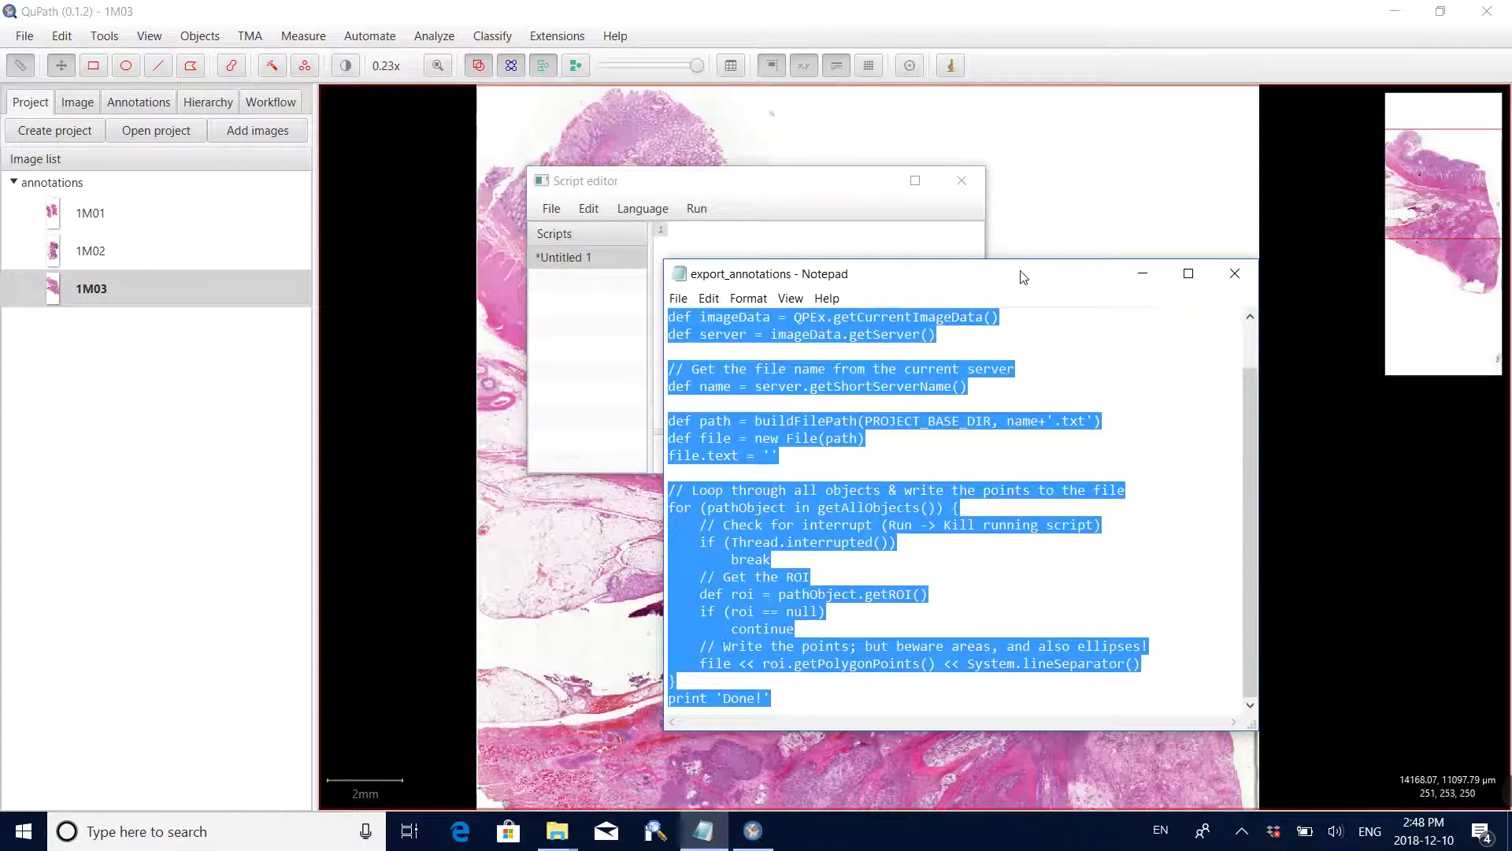
drag(1023, 280, 933, 272)
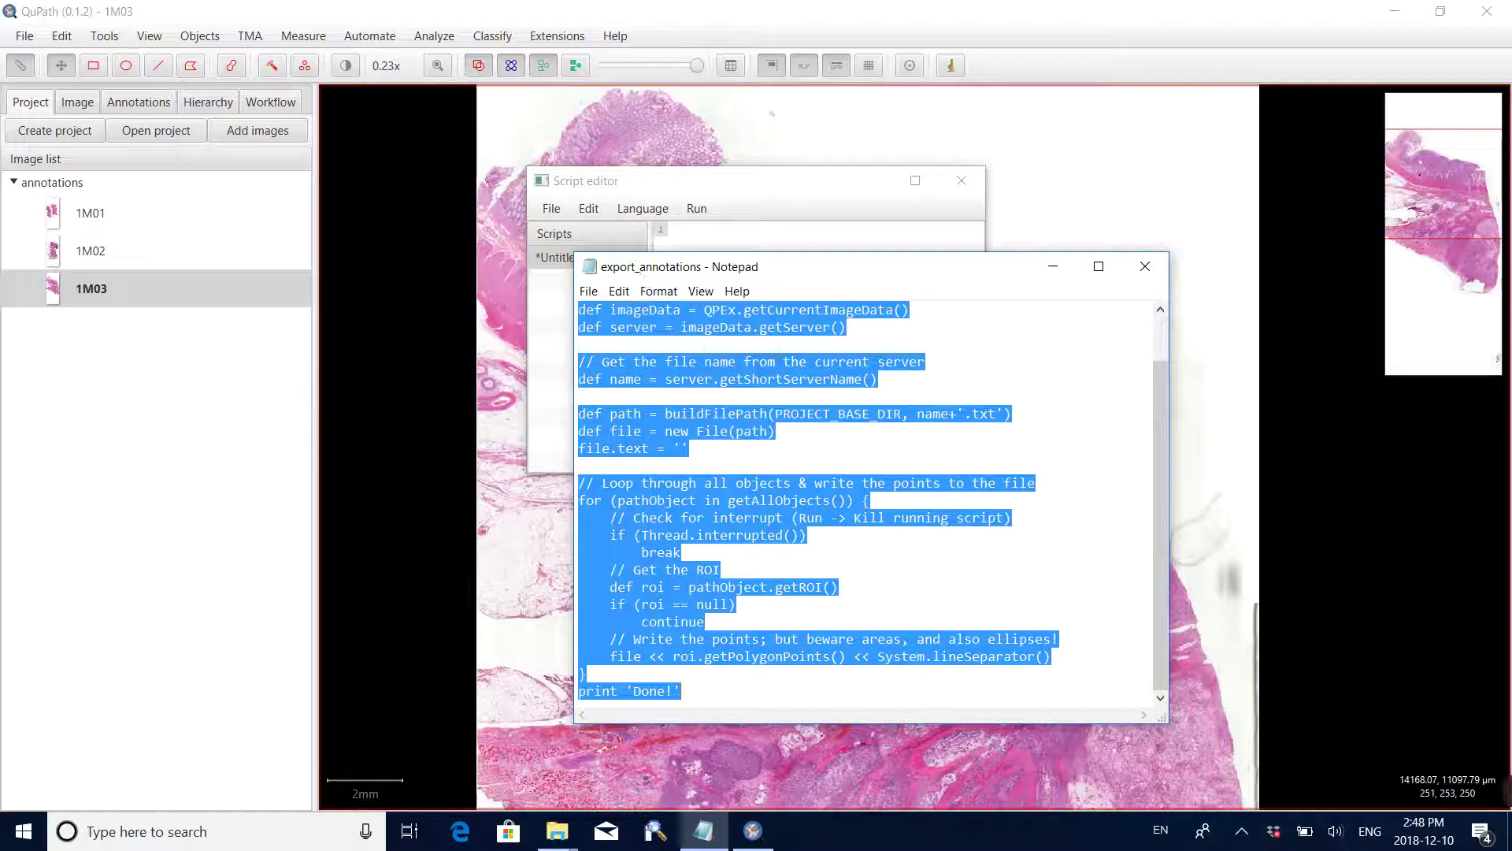
right_click(614, 321)
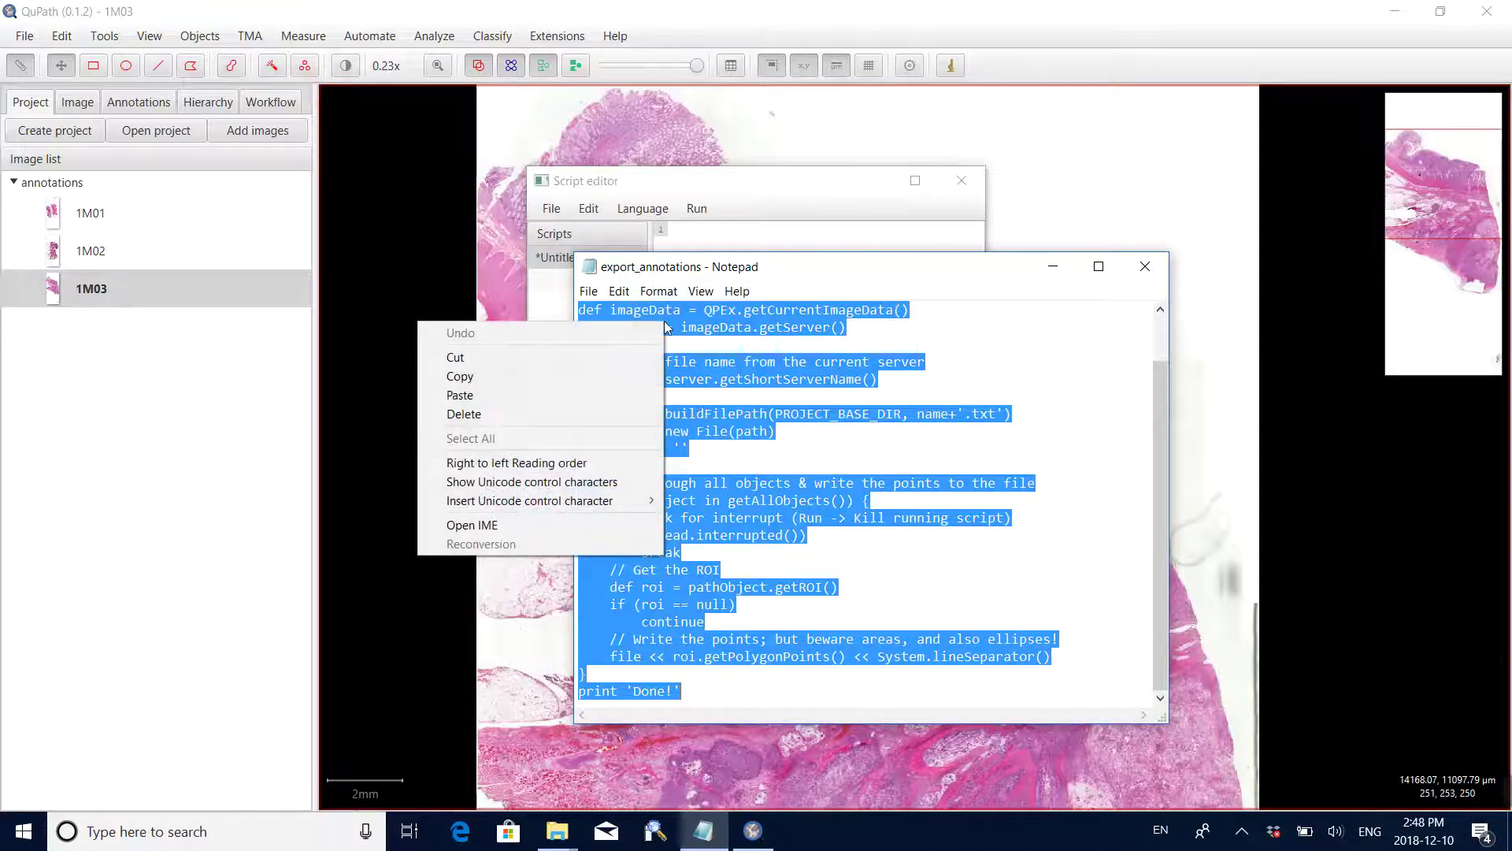
click(542, 375)
click(726, 209)
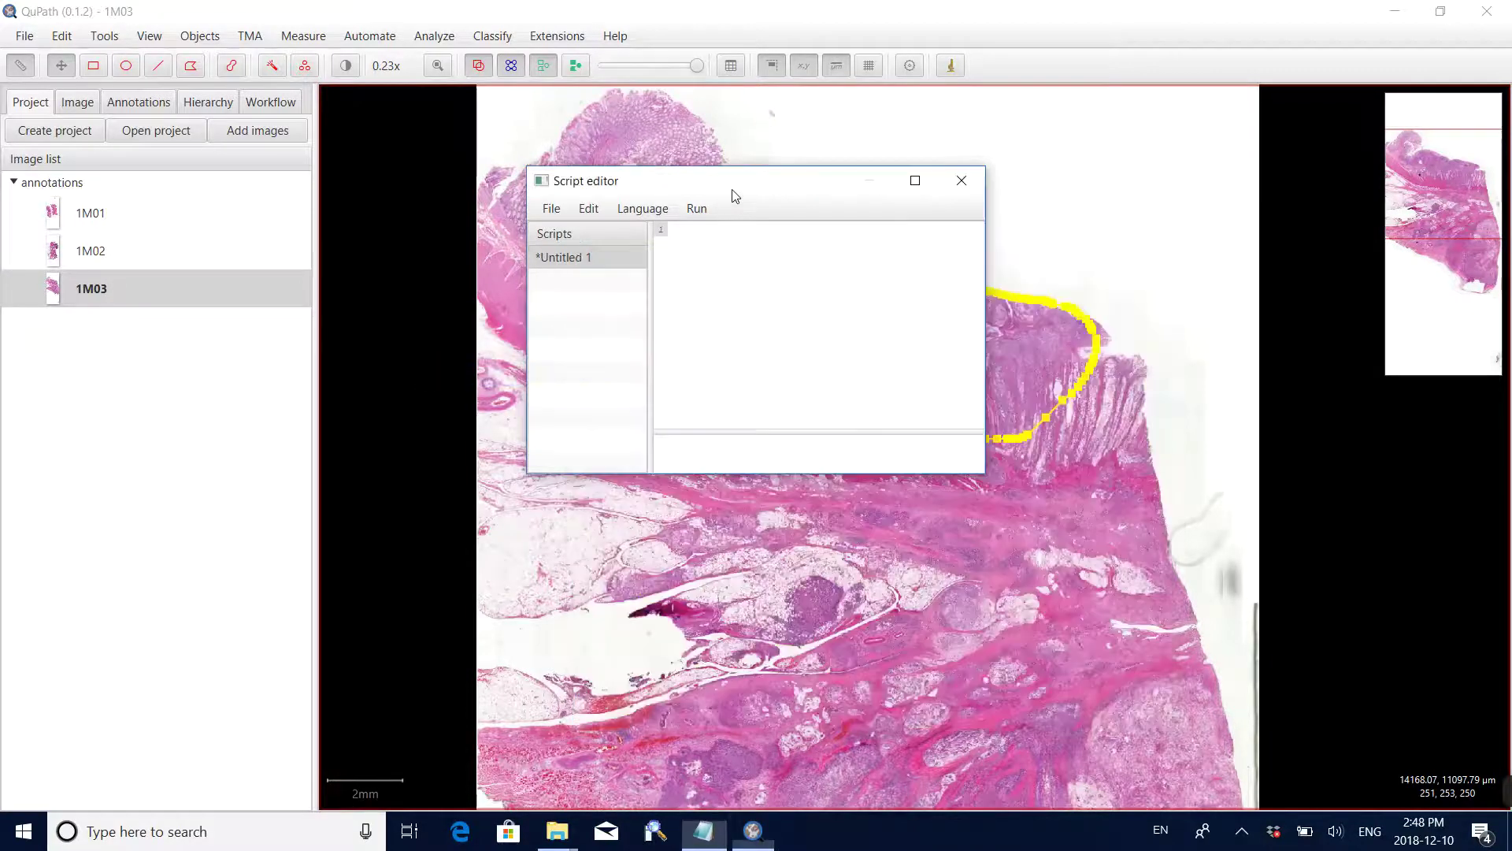
click(588, 210)
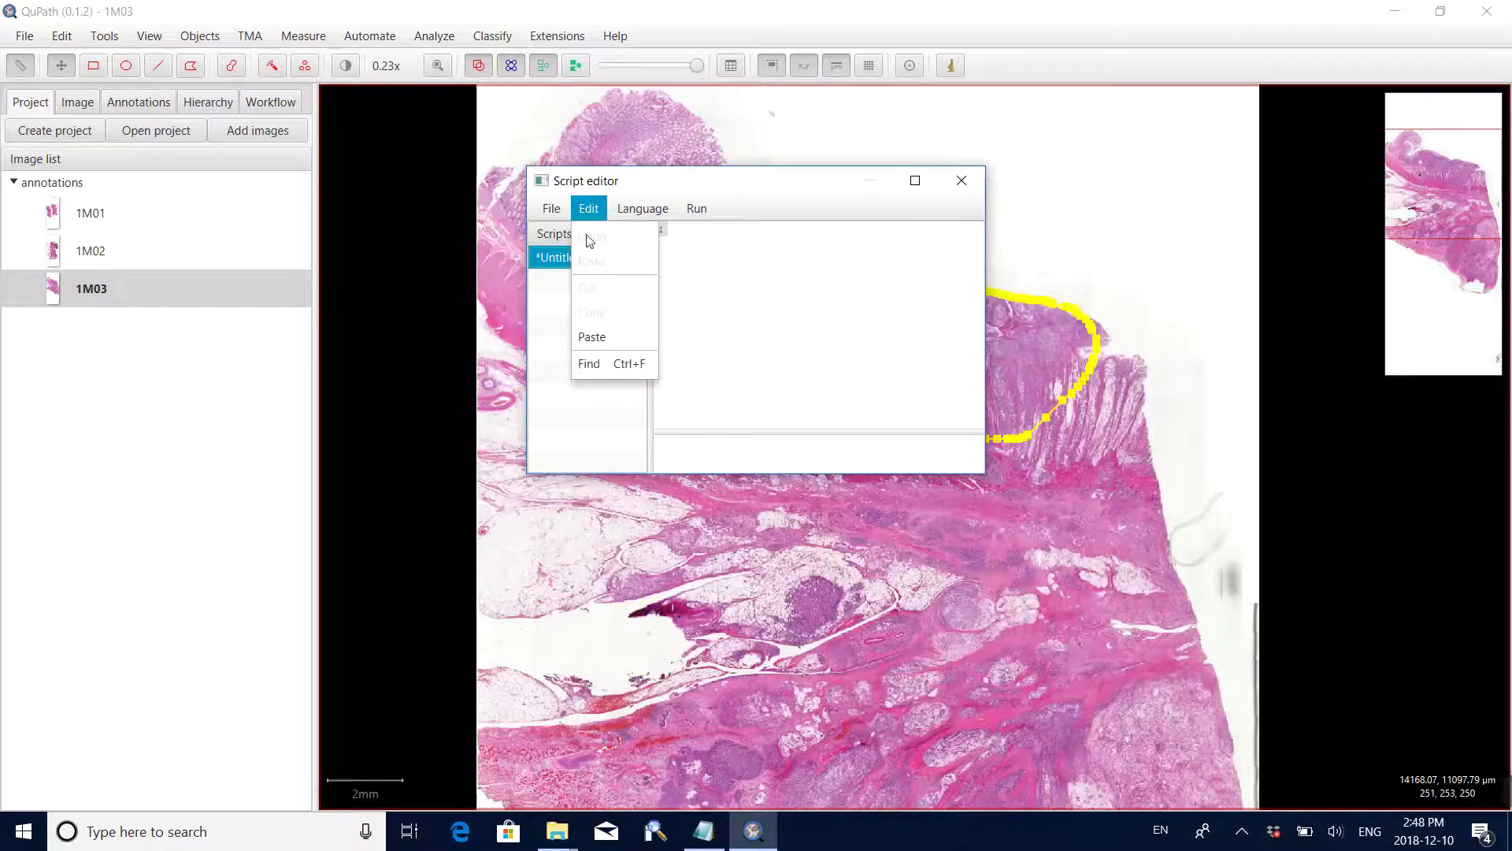
click(603, 334)
scroll(849, 332, down, 1)
scroll(849, 333, up, 5)
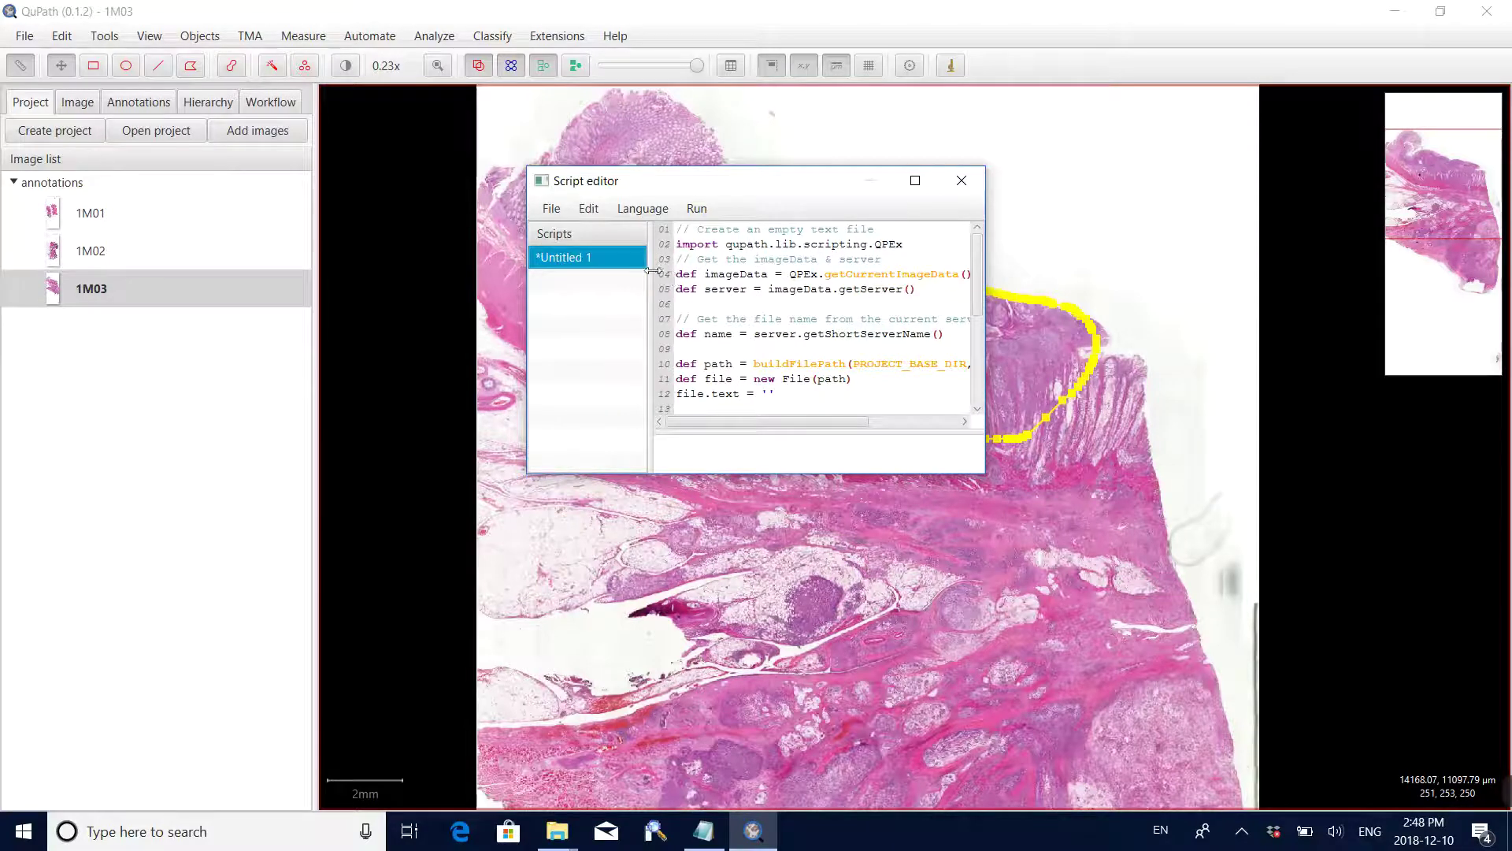
- Check that the script language is Groovy, run Untitled 1 on slide 1M03, and enlarge the Script editor window
click(643, 208)
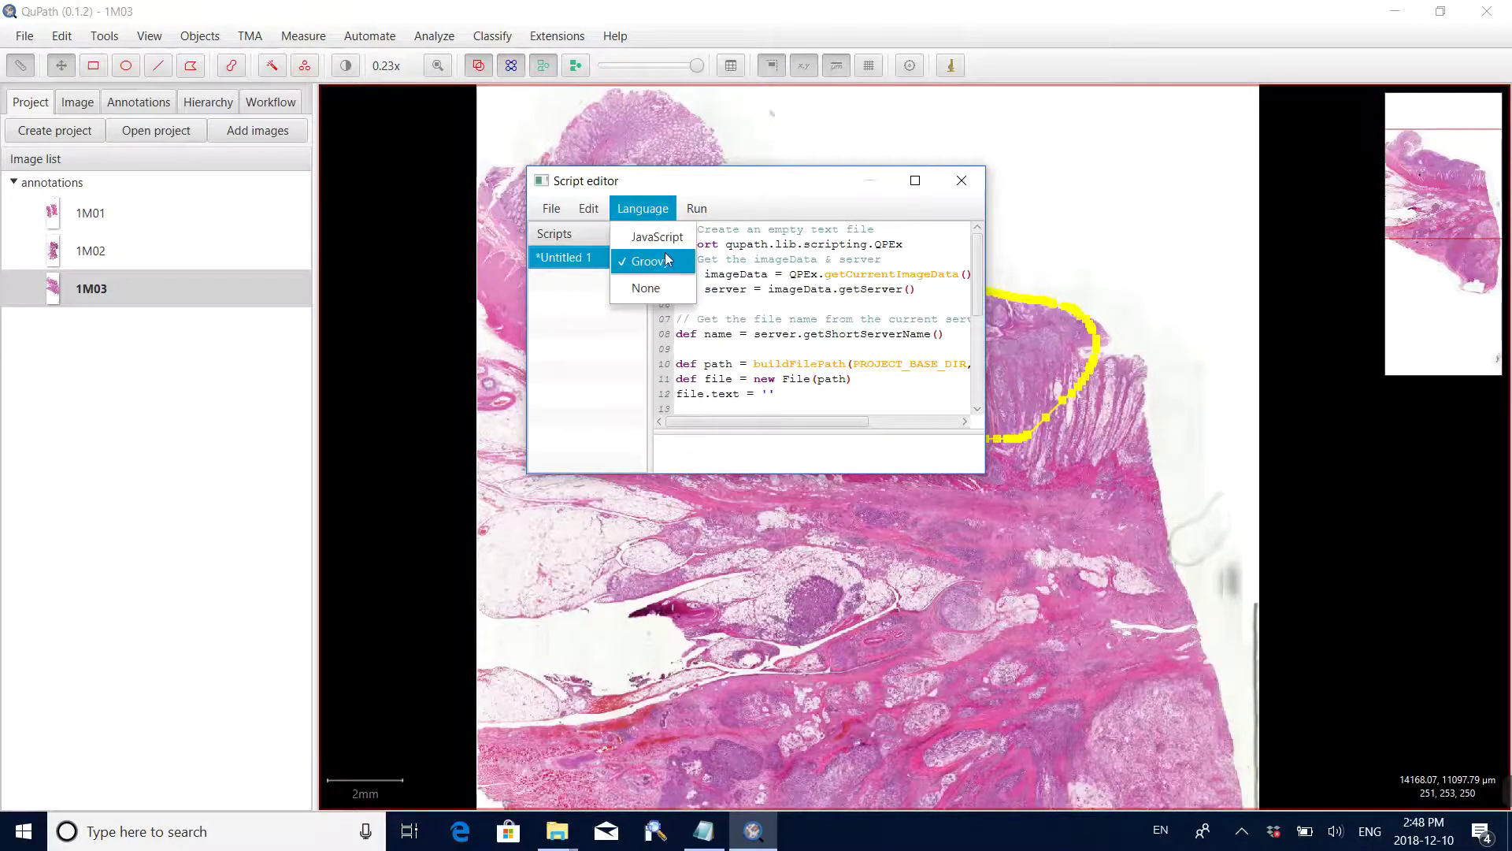
click(748, 198)
click(709, 210)
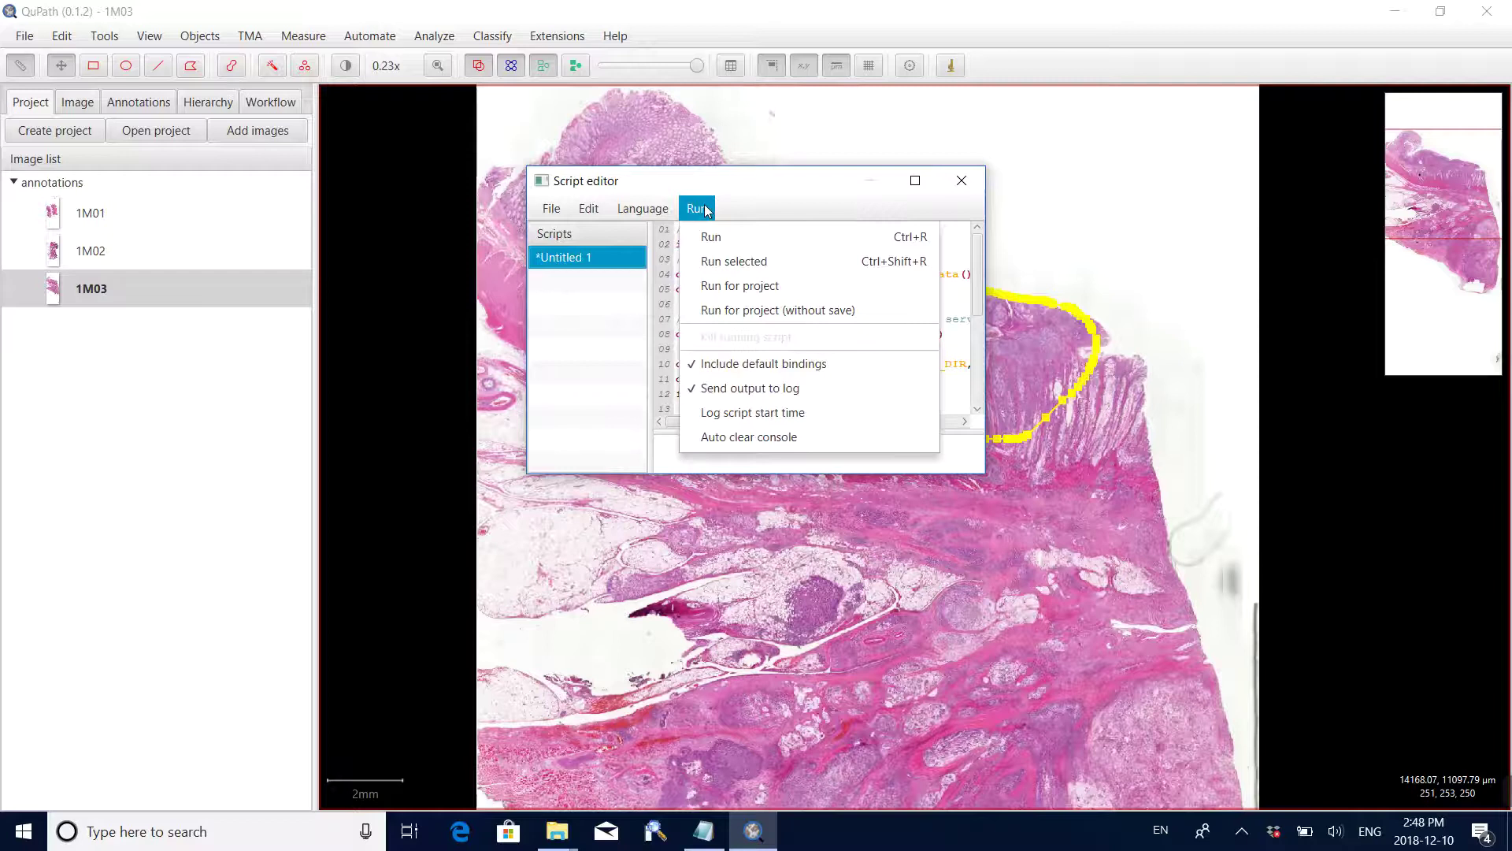
click(729, 239)
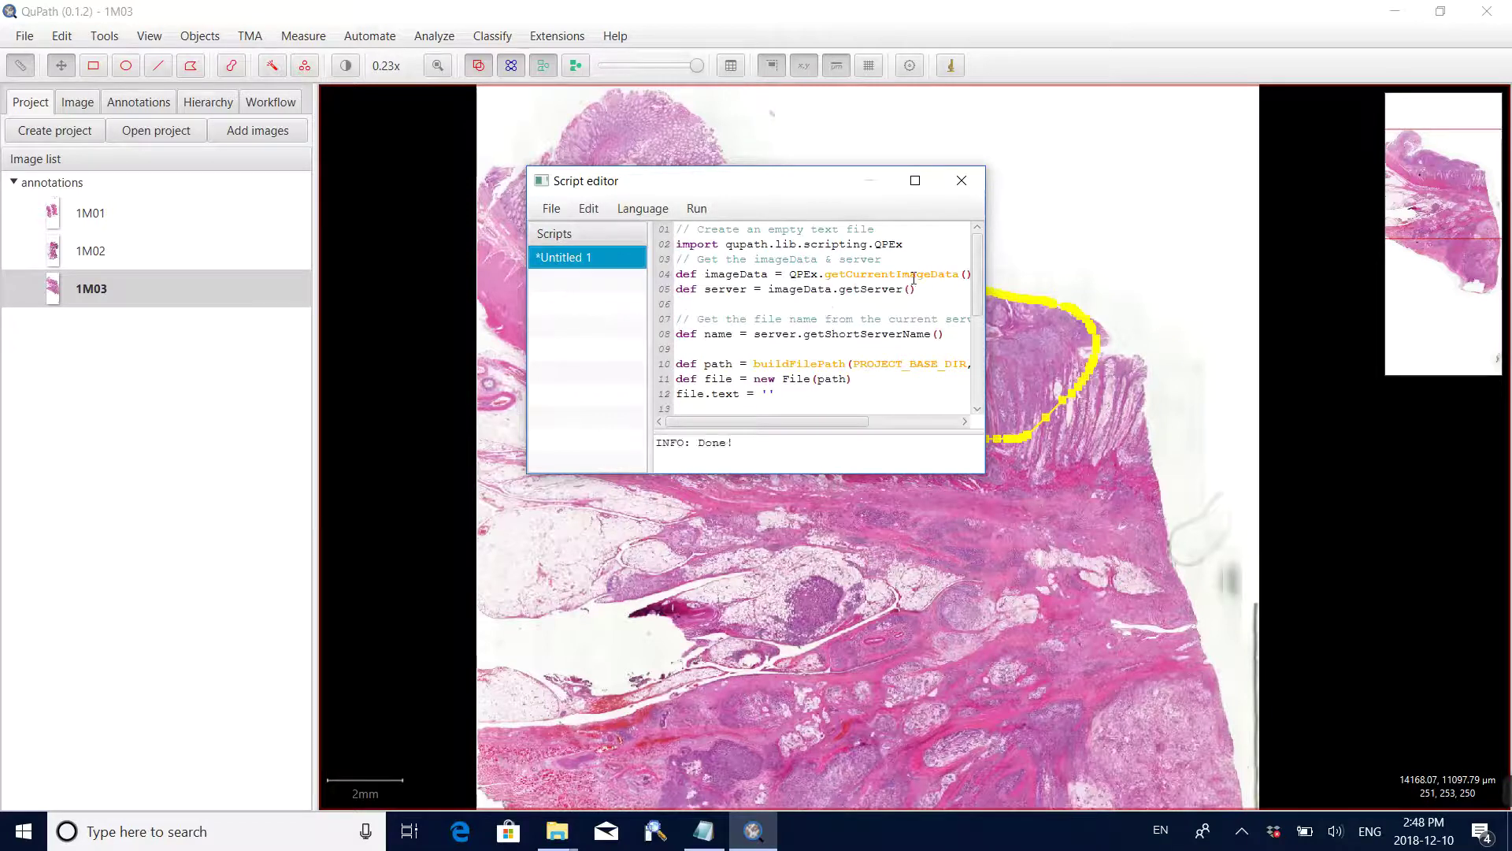
drag(985, 236, 1018, 237)
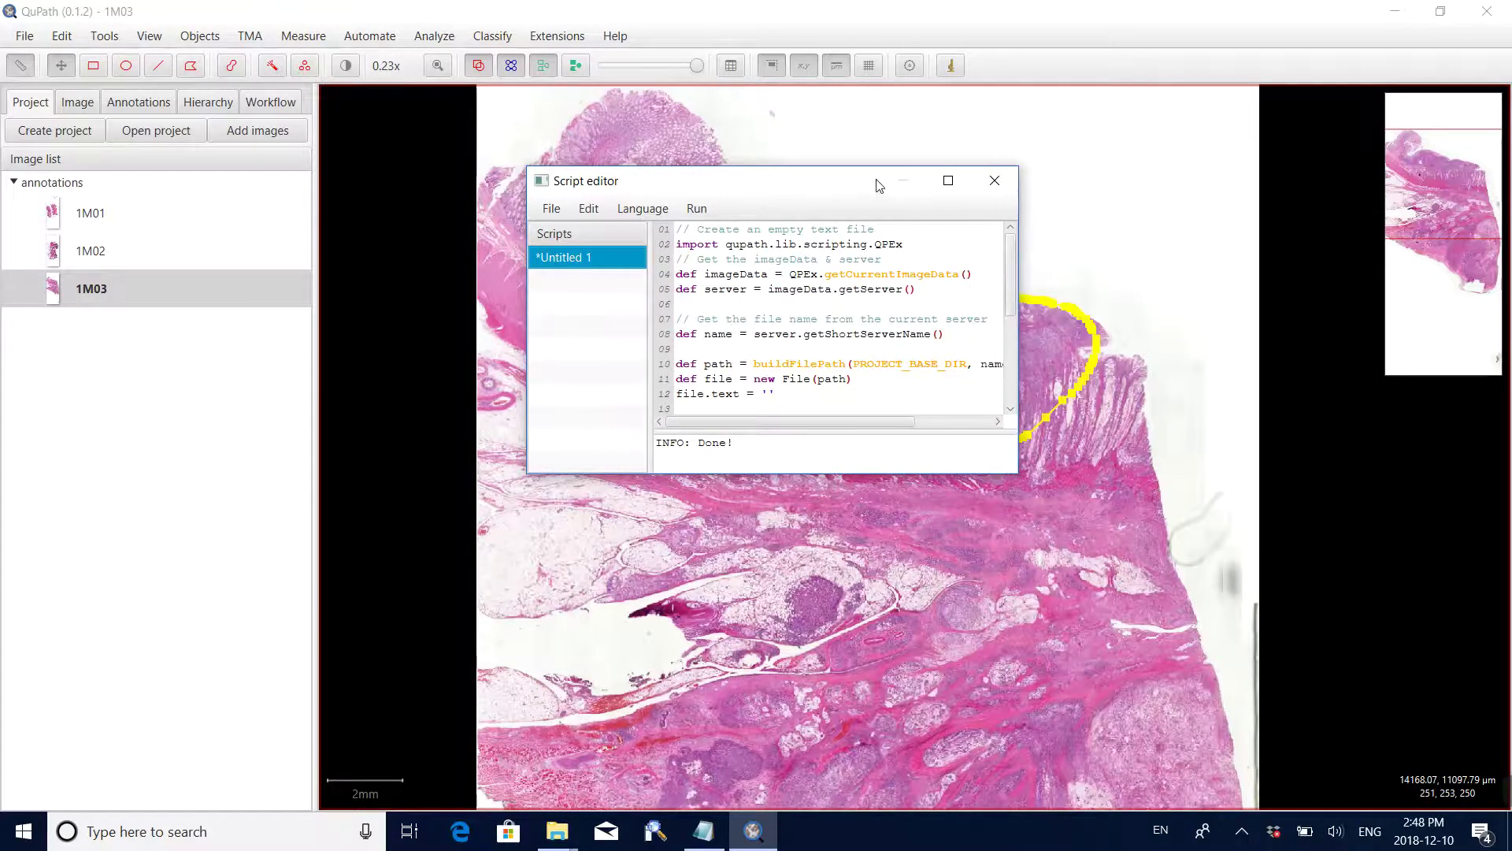
drag(873, 167, 872, 112)
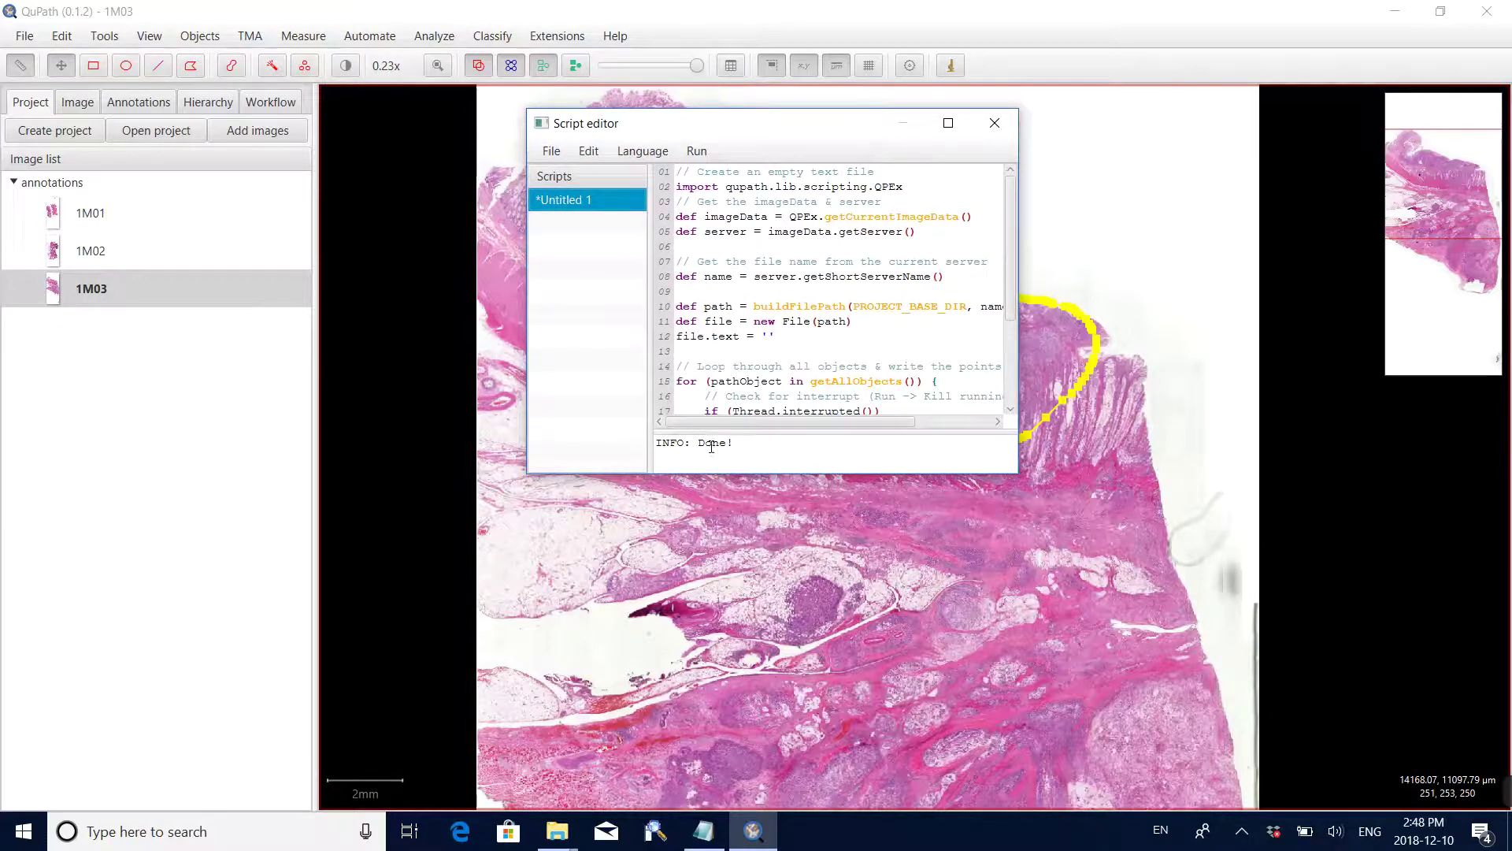
- Check the annotations folder in File Explorer for the exported 1M03 text file, minimize it, and move the Script editor off the annotation
click(557, 831)
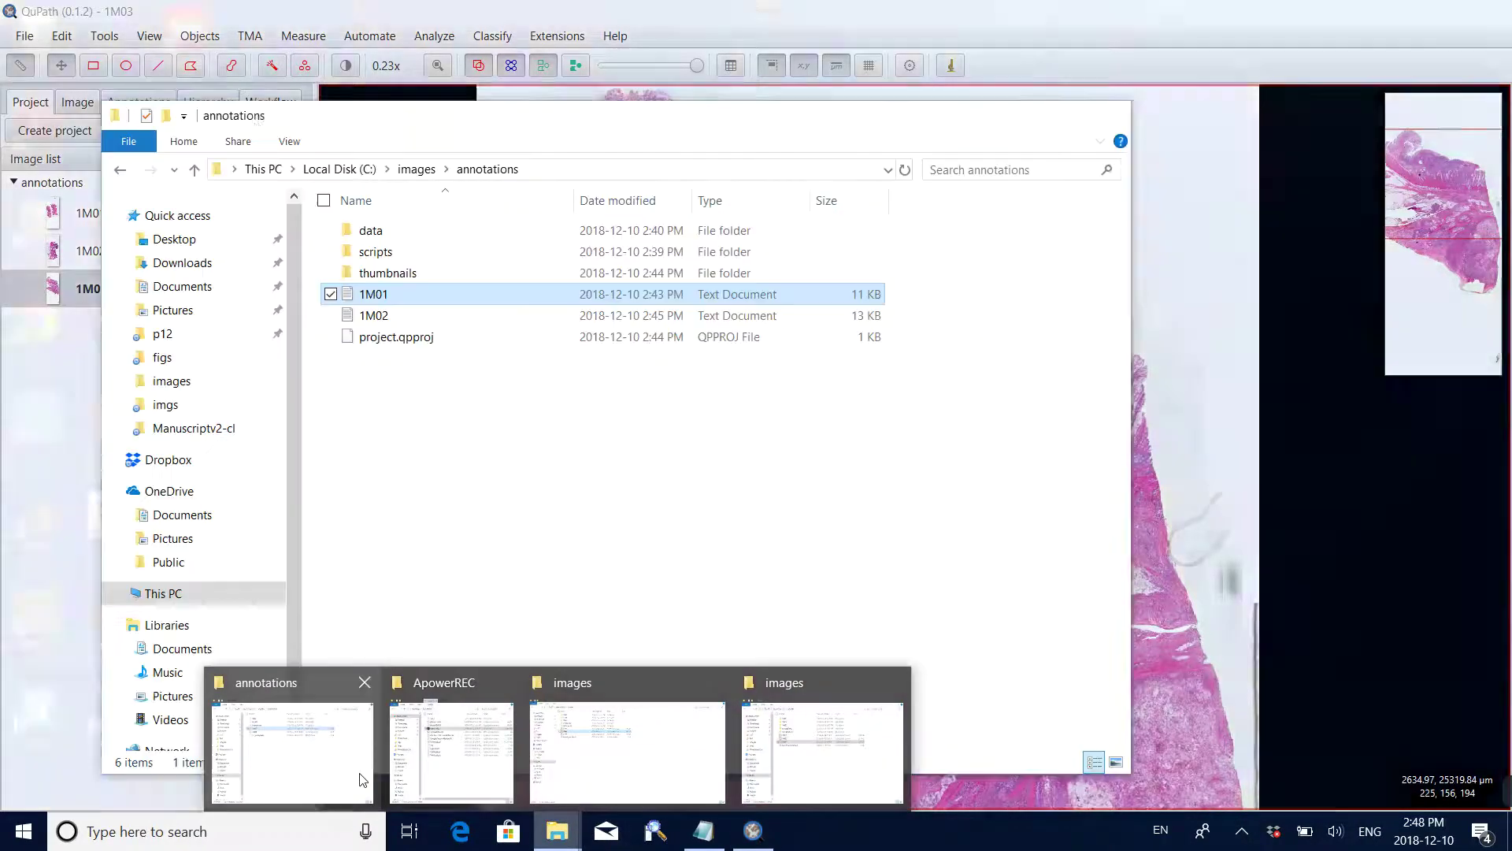
click(359, 776)
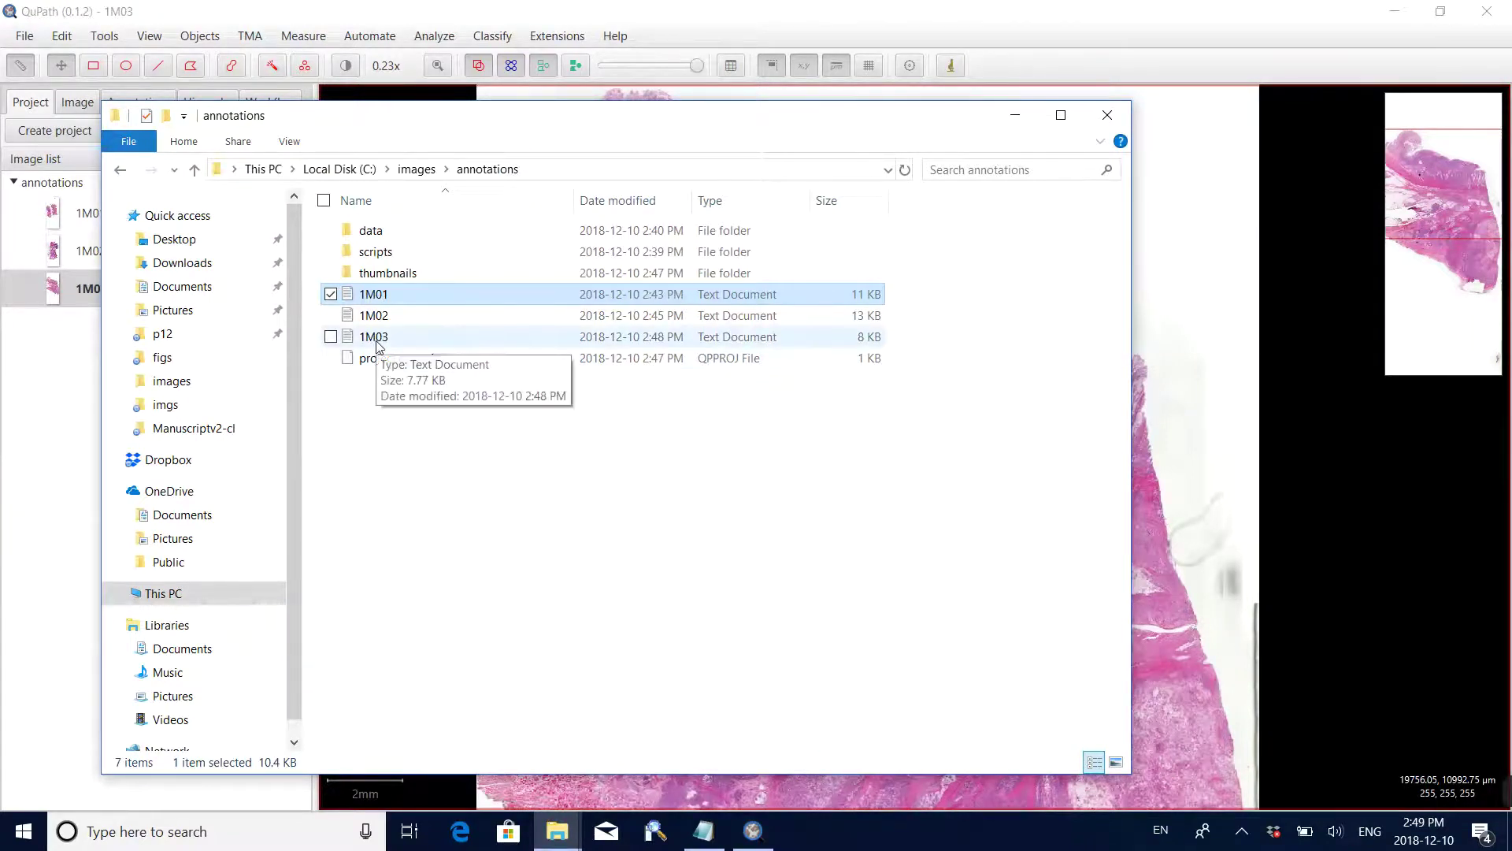
click(1014, 118)
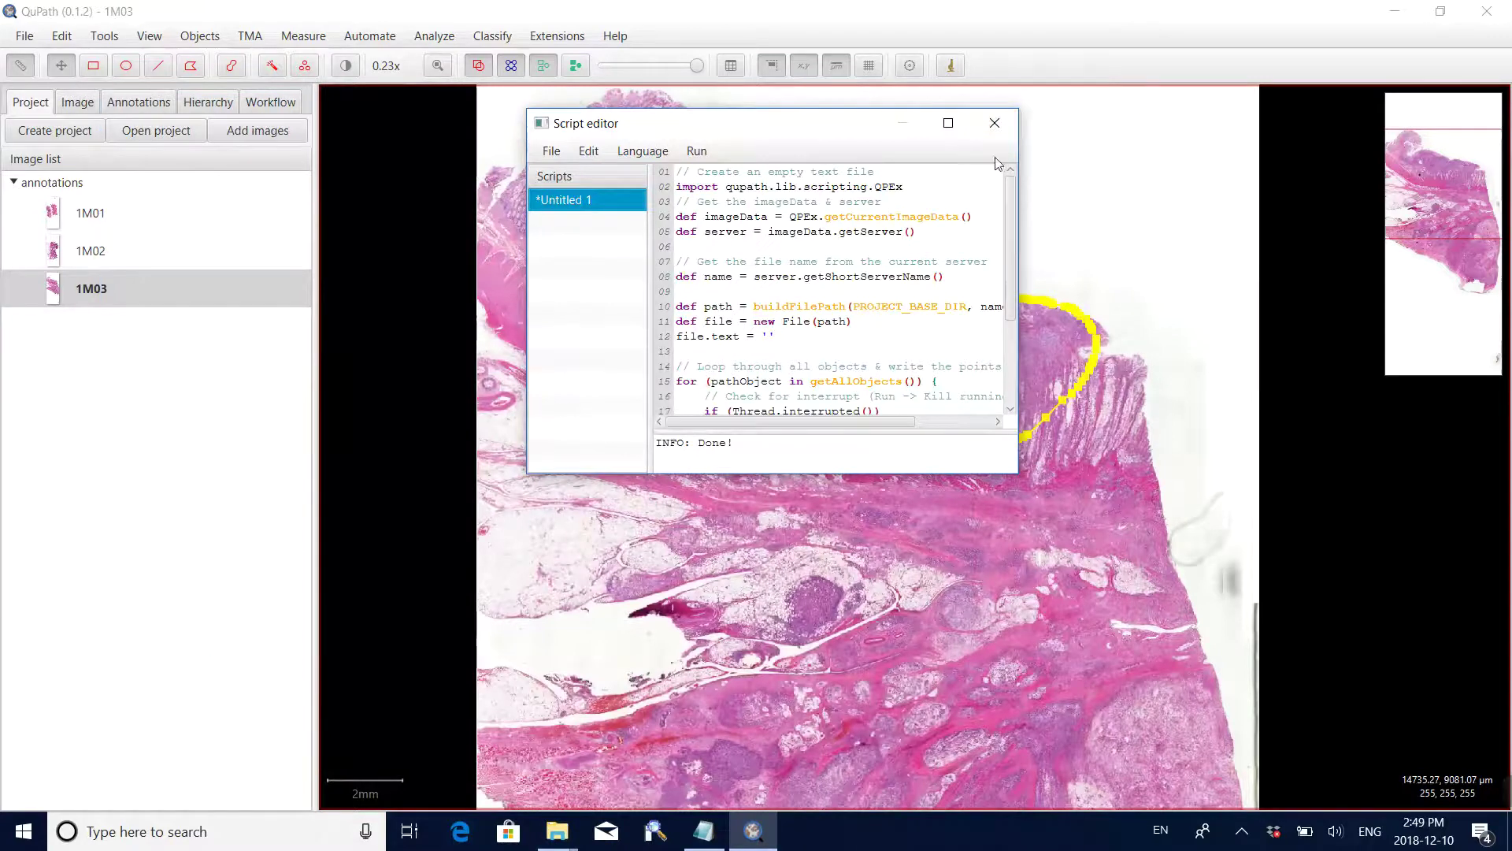
drag(819, 130, 1100, 146)
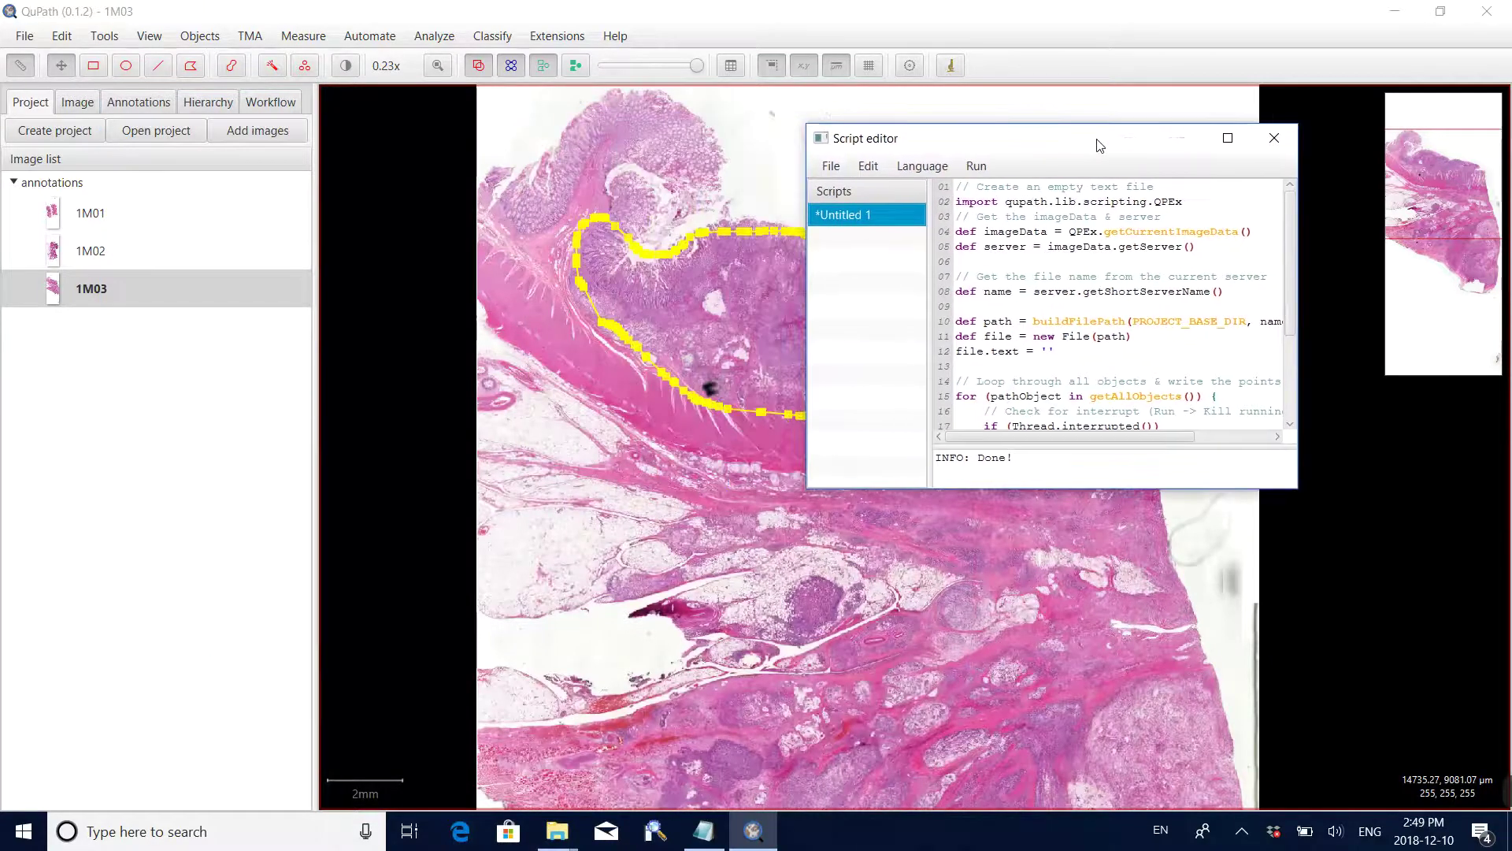